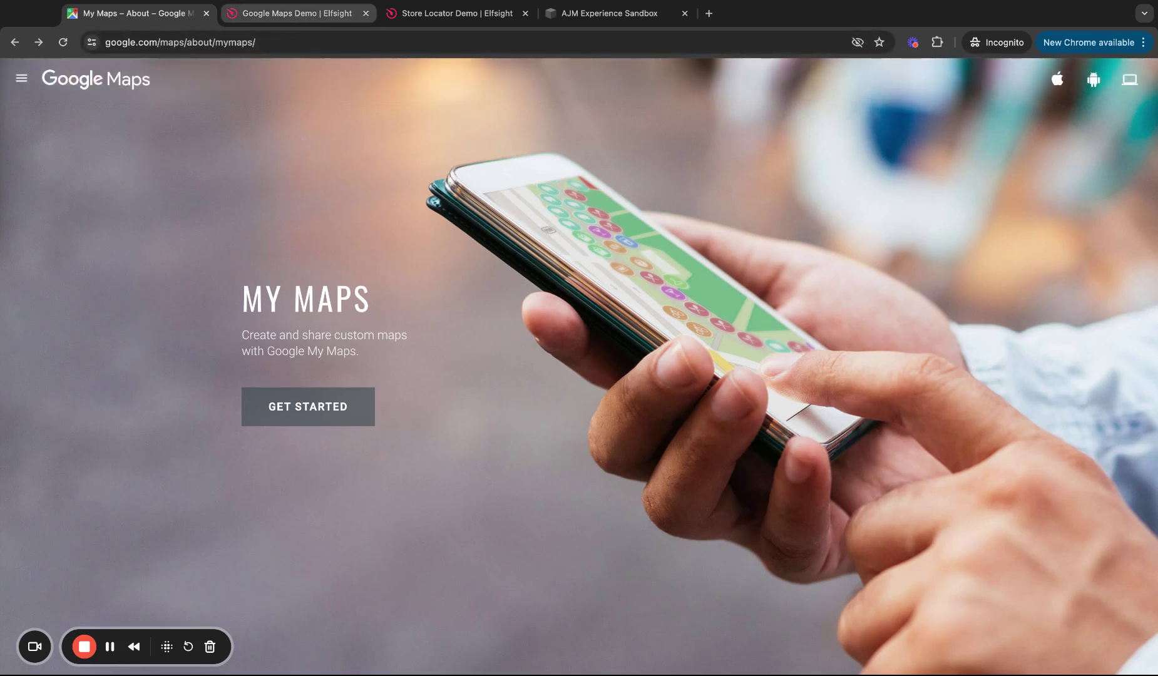
Preview the Infrastructure and Single Location templates, then reselect the Multiple Locations template.
left_click(294, 13)
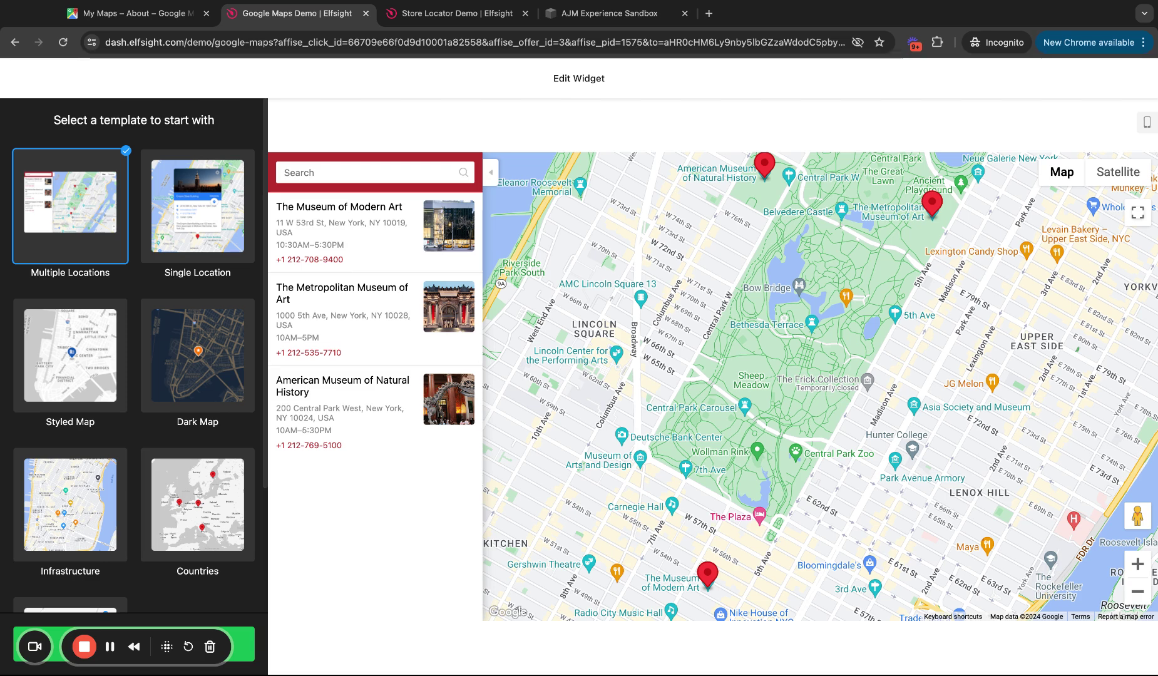
scroll(192, 238, "down", 3)
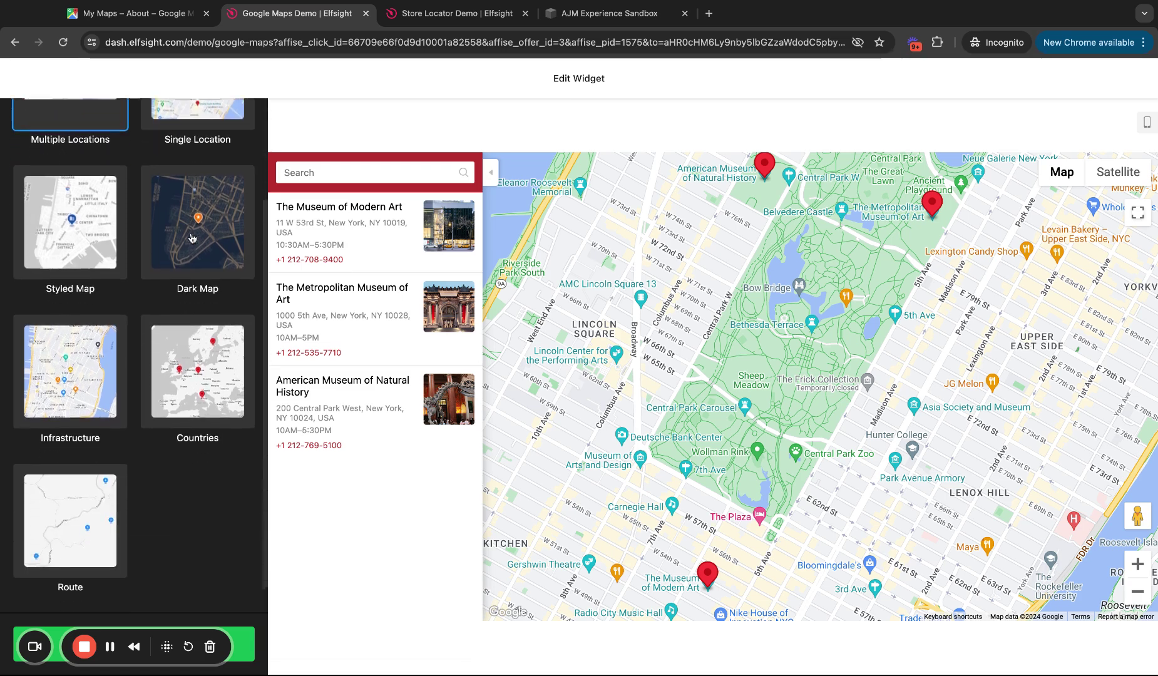
left_click(79, 354)
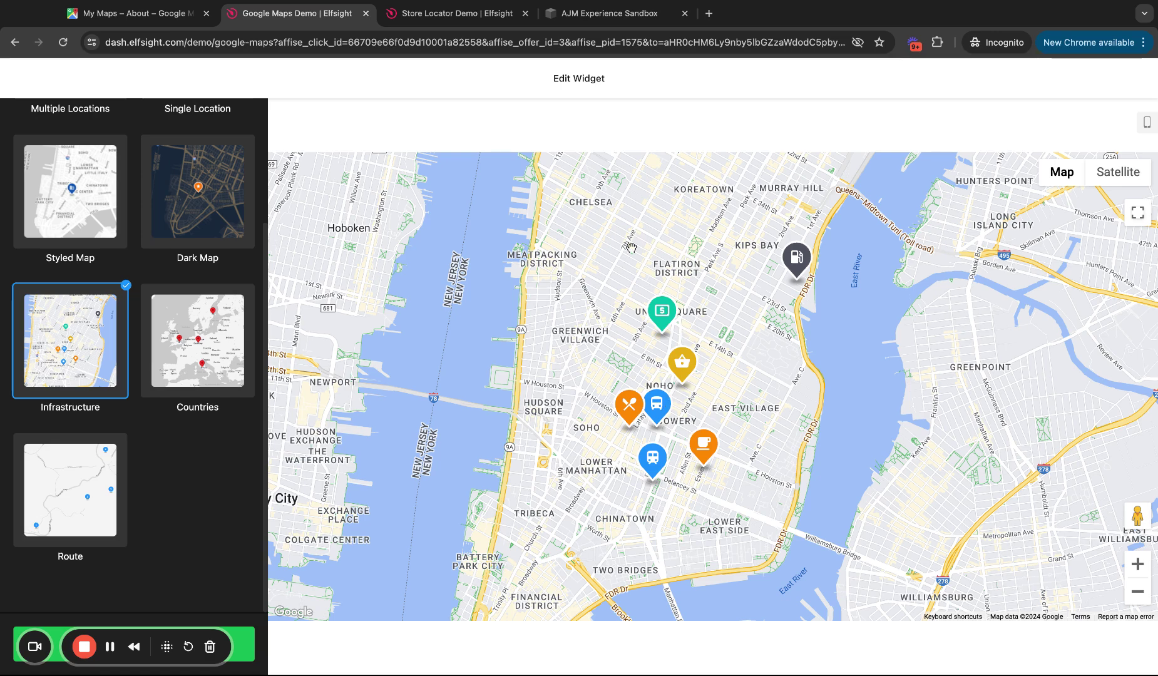
scroll(141, 371, "up", 3)
left_click(101, 246)
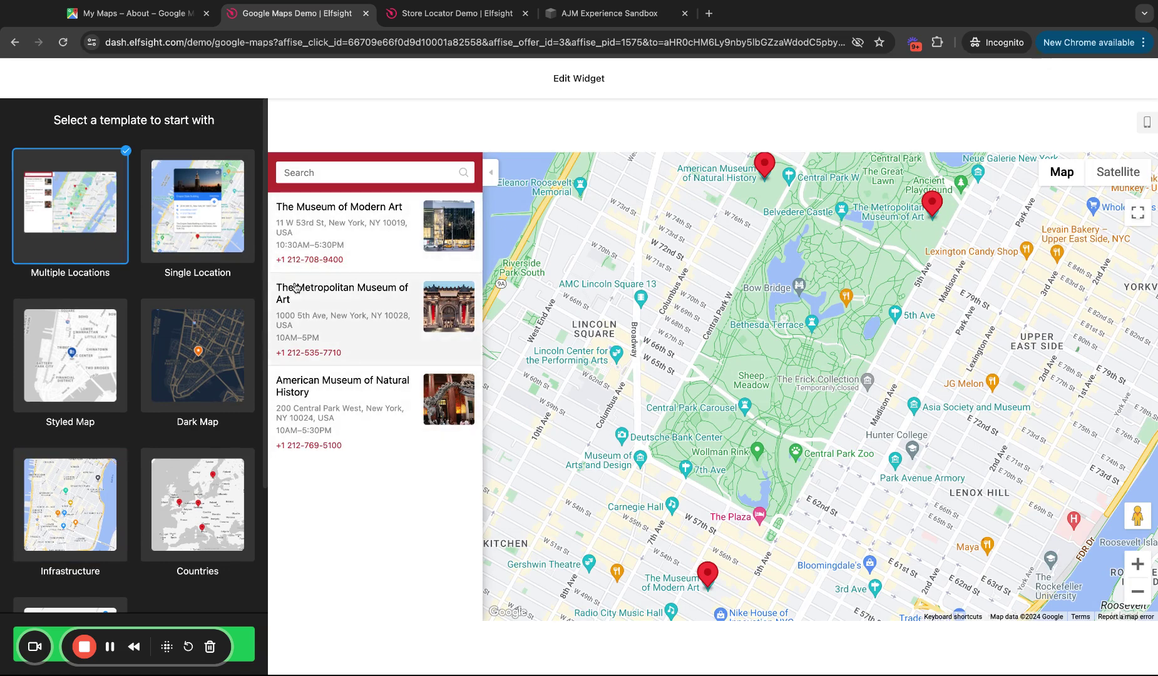
left_click(204, 224)
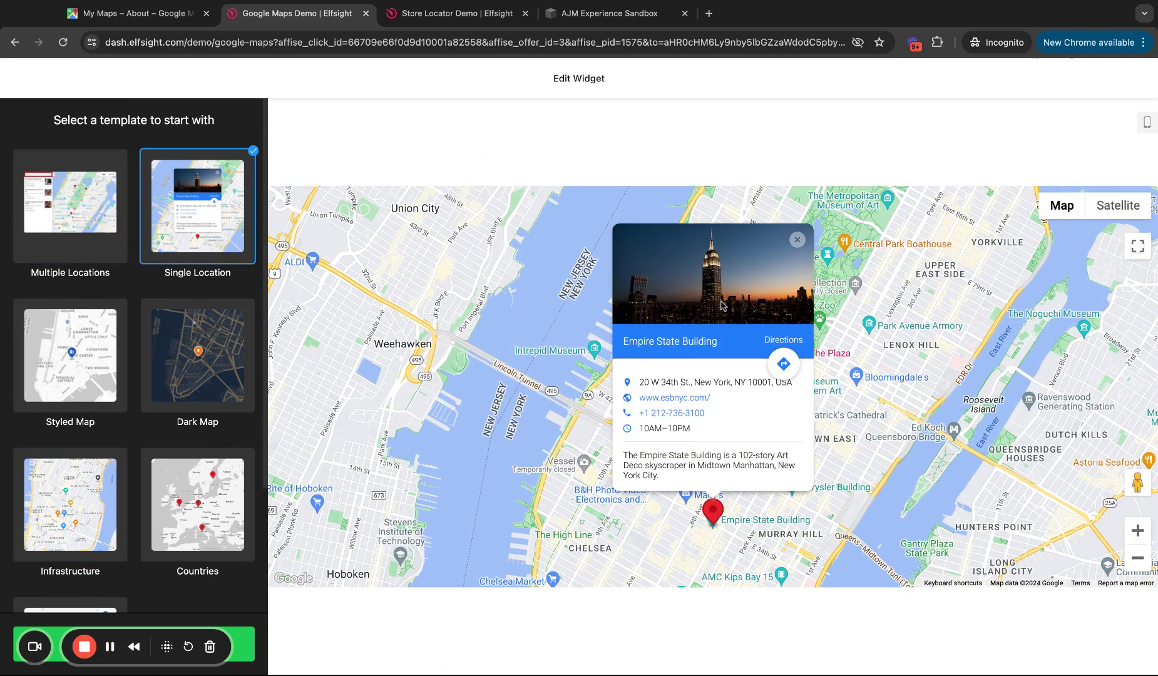
left_click(94, 216)
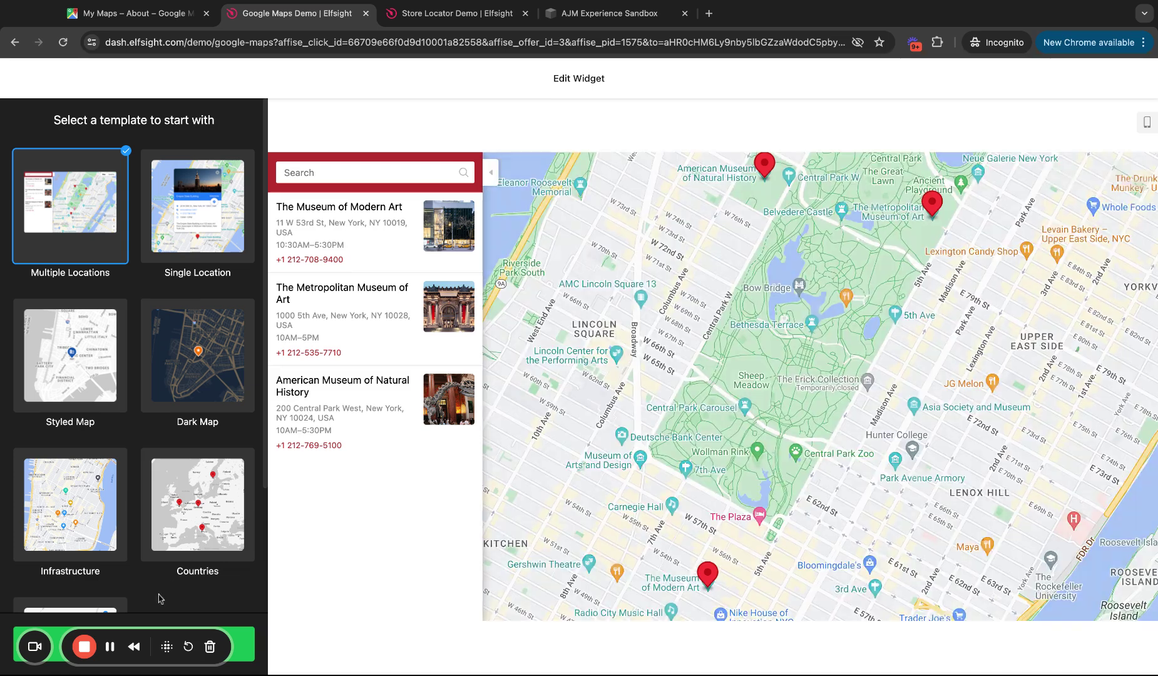
Edit The Museum of Modern Art location keeping its Default Icon, then view the Categories settings.
left_click(244, 648)
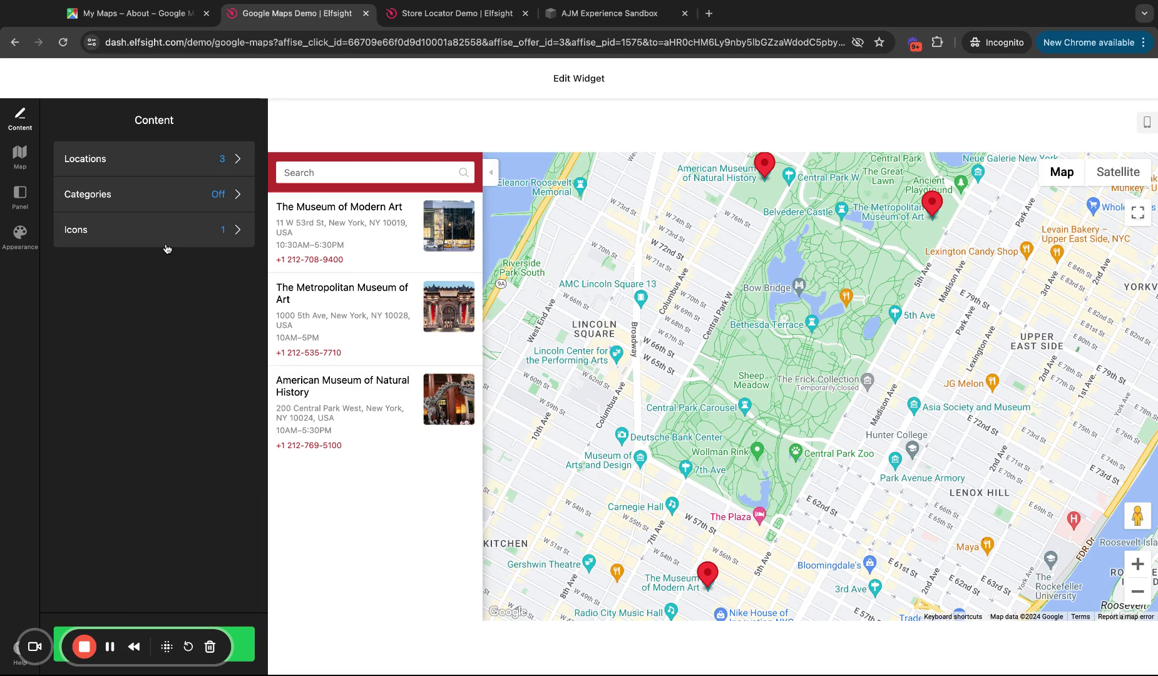
left_click(168, 158)
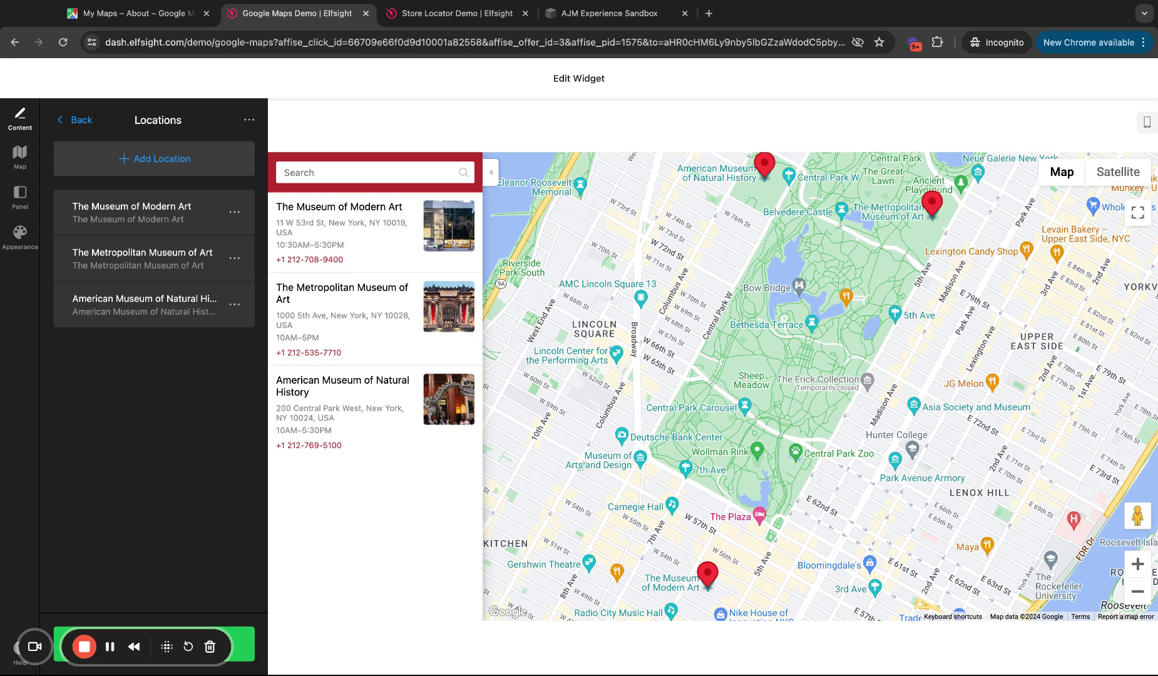
left_click(235, 214)
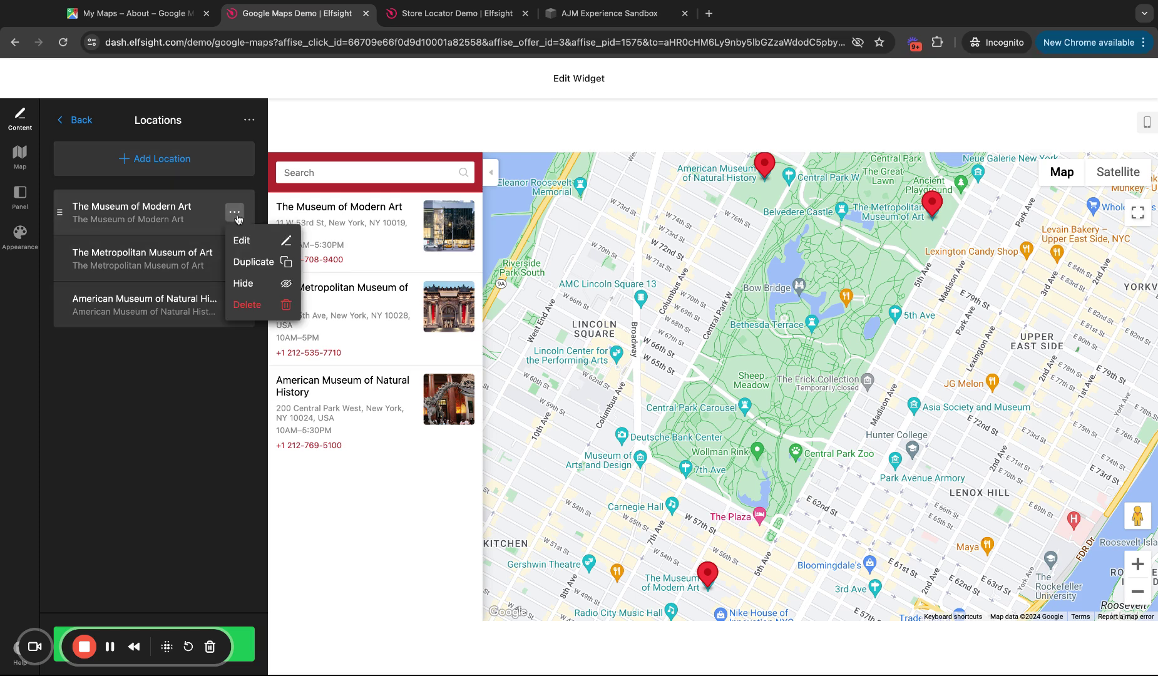
left_click(241, 240)
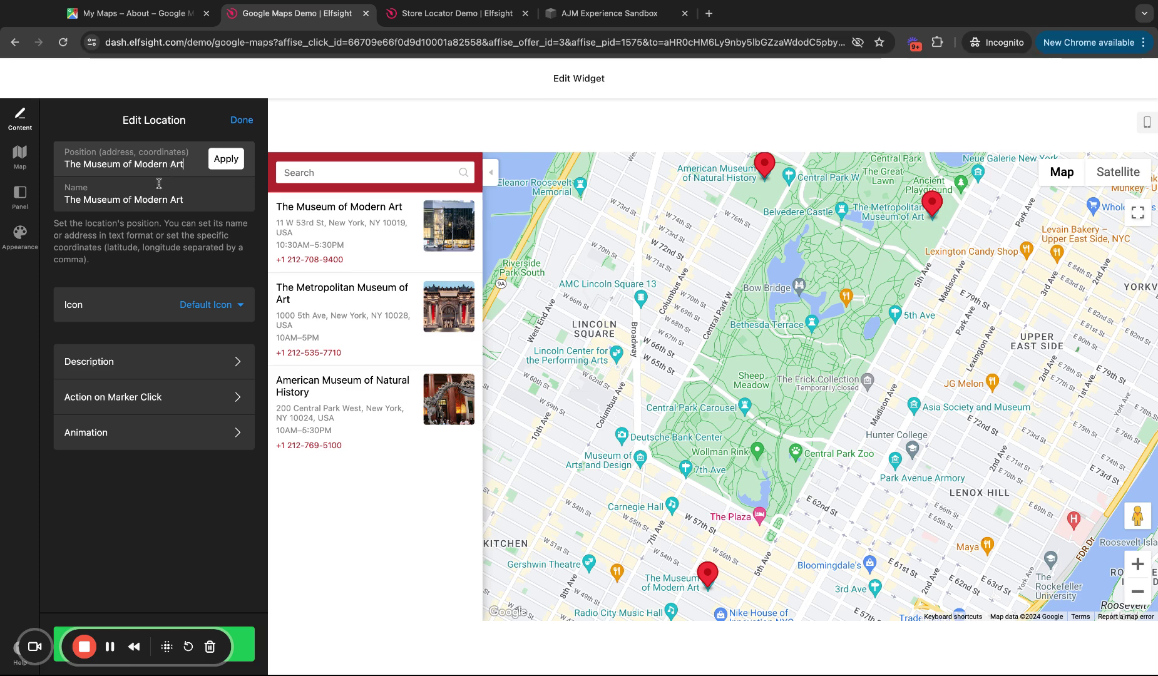
left_click(212, 308)
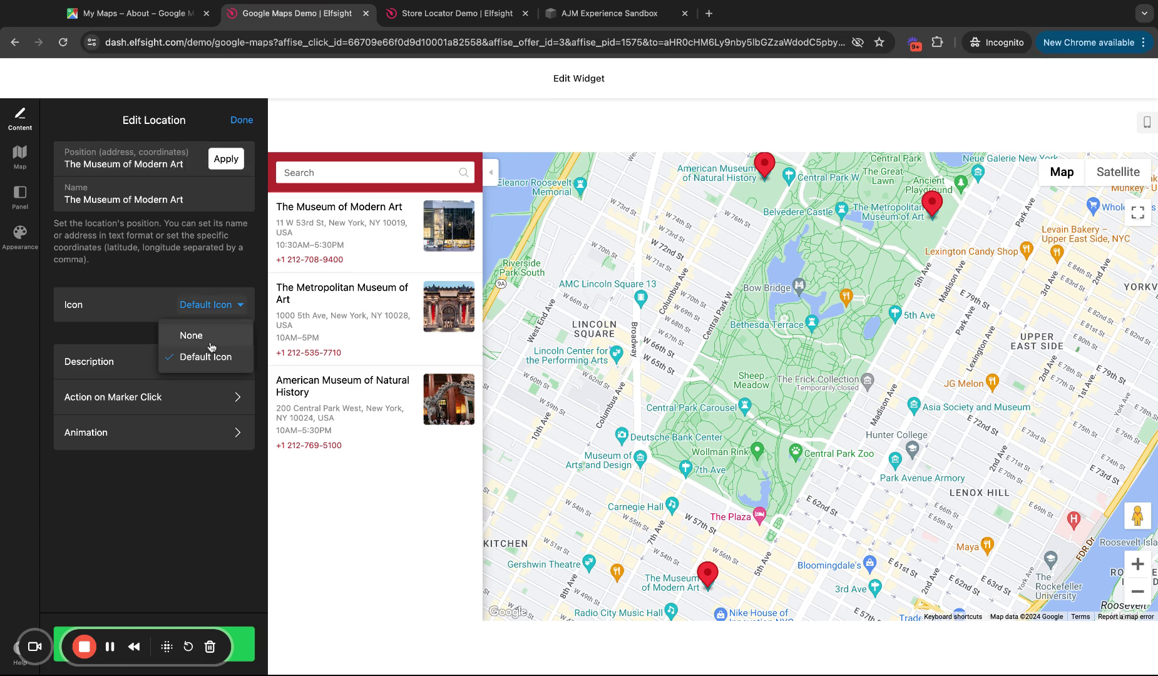
left_click(252, 270)
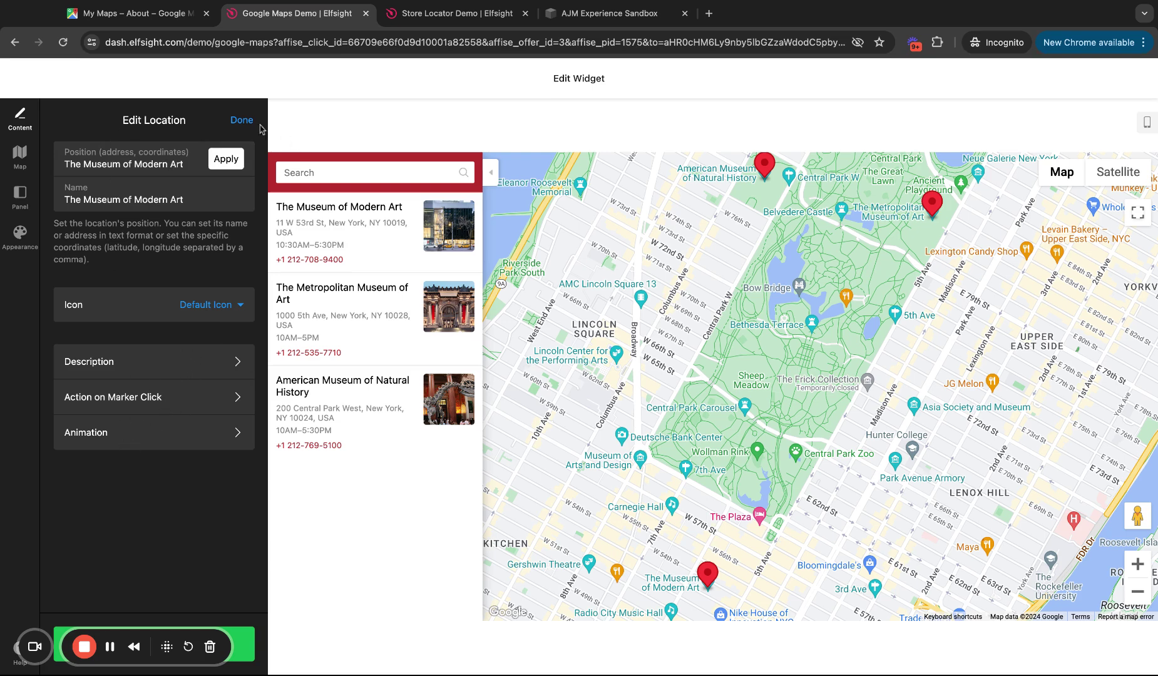
left_click(241, 120)
left_click(81, 120)
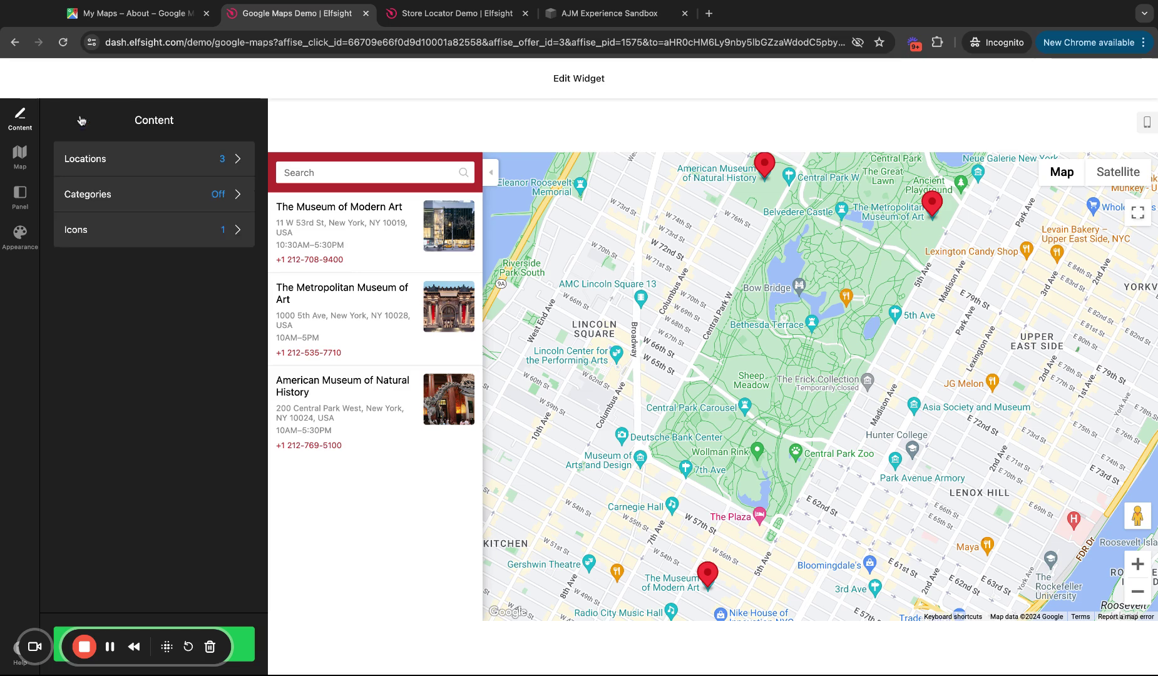
left_click(128, 199)
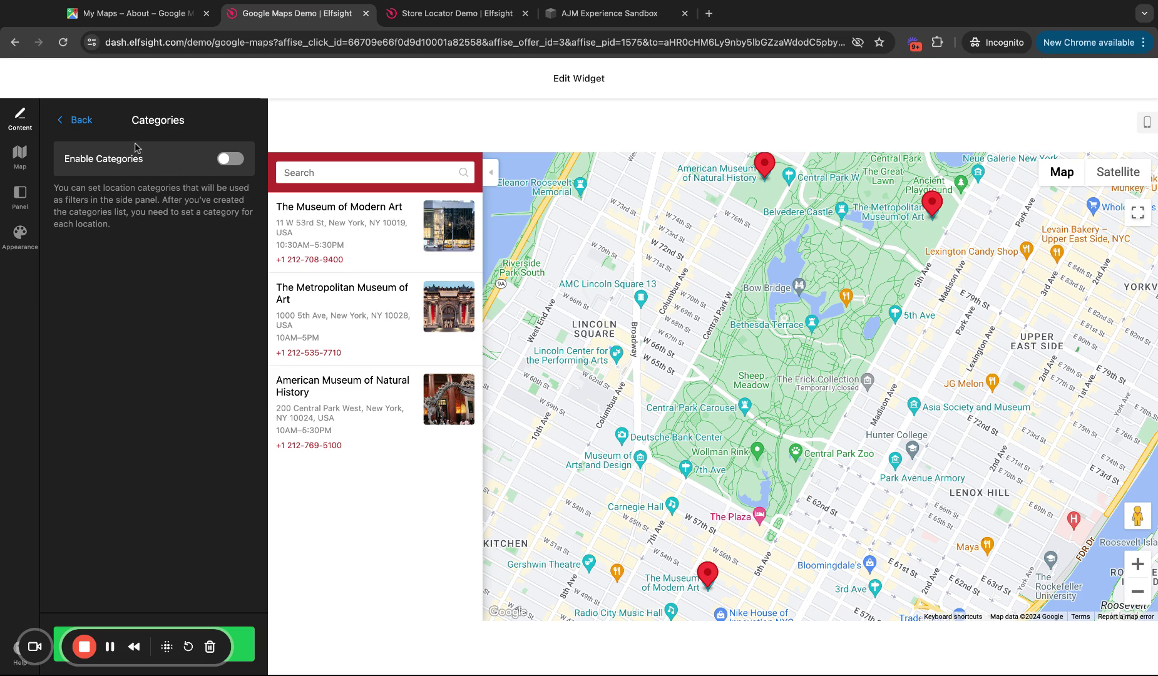
Try teal and light teal for the Default Icon's custom colour, then set it back to red.
left_click(87, 121)
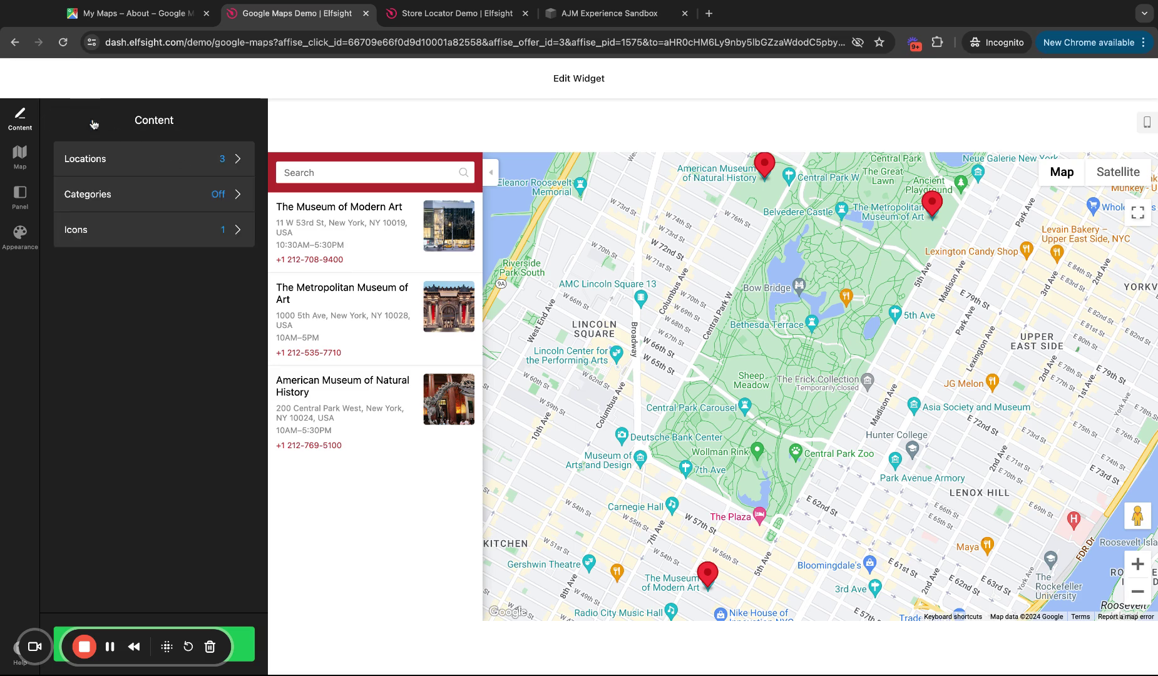
left_click(151, 231)
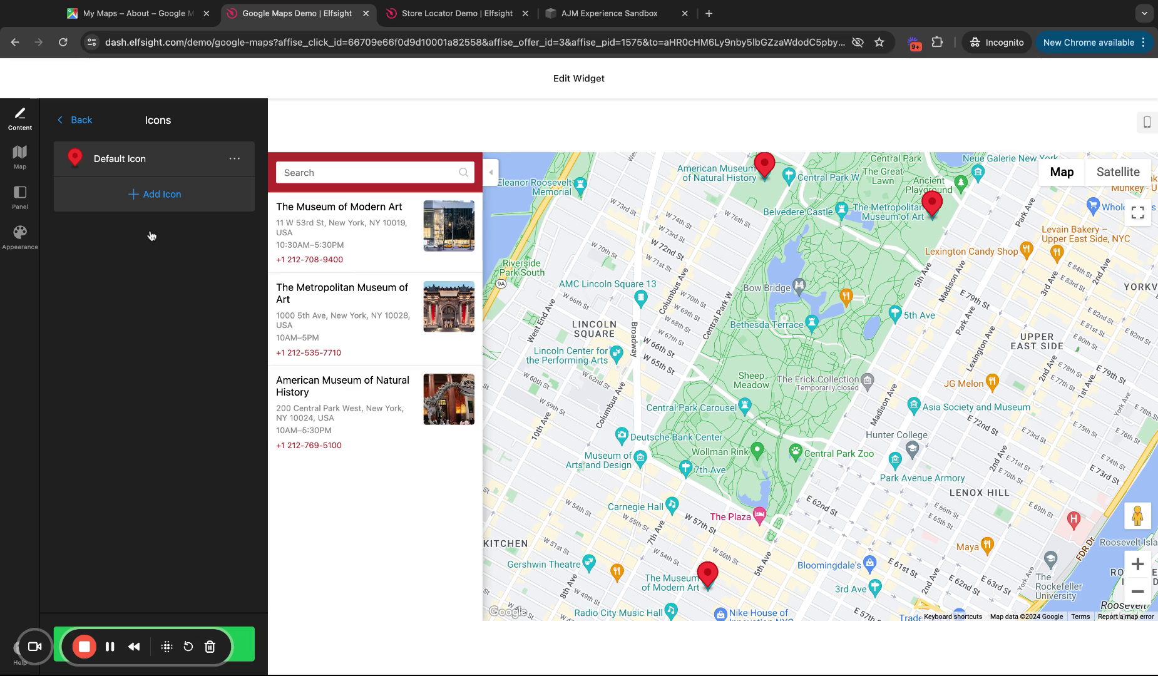
left_click(206, 165)
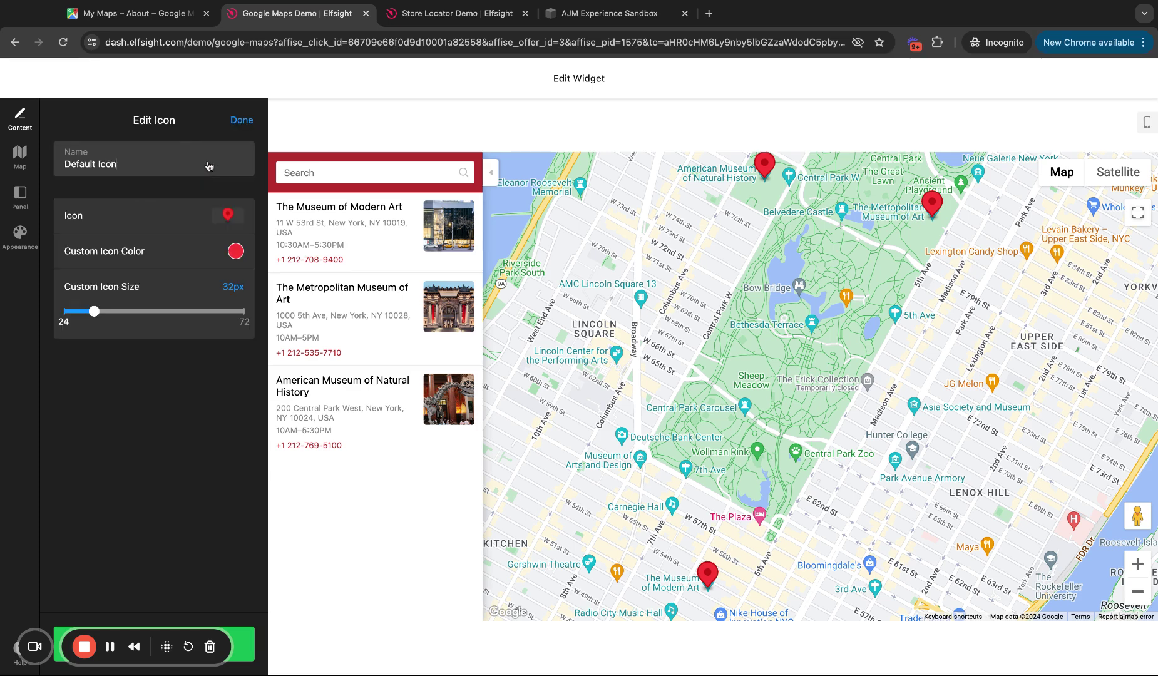
left_click(236, 252)
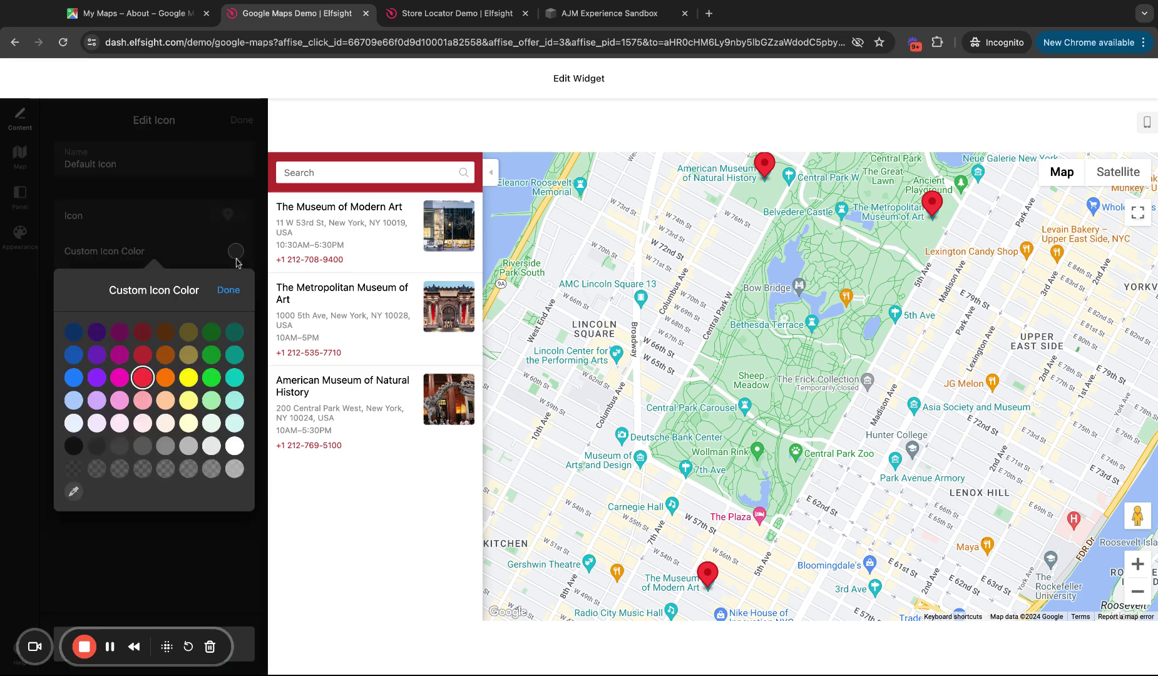
left_click(234, 378)
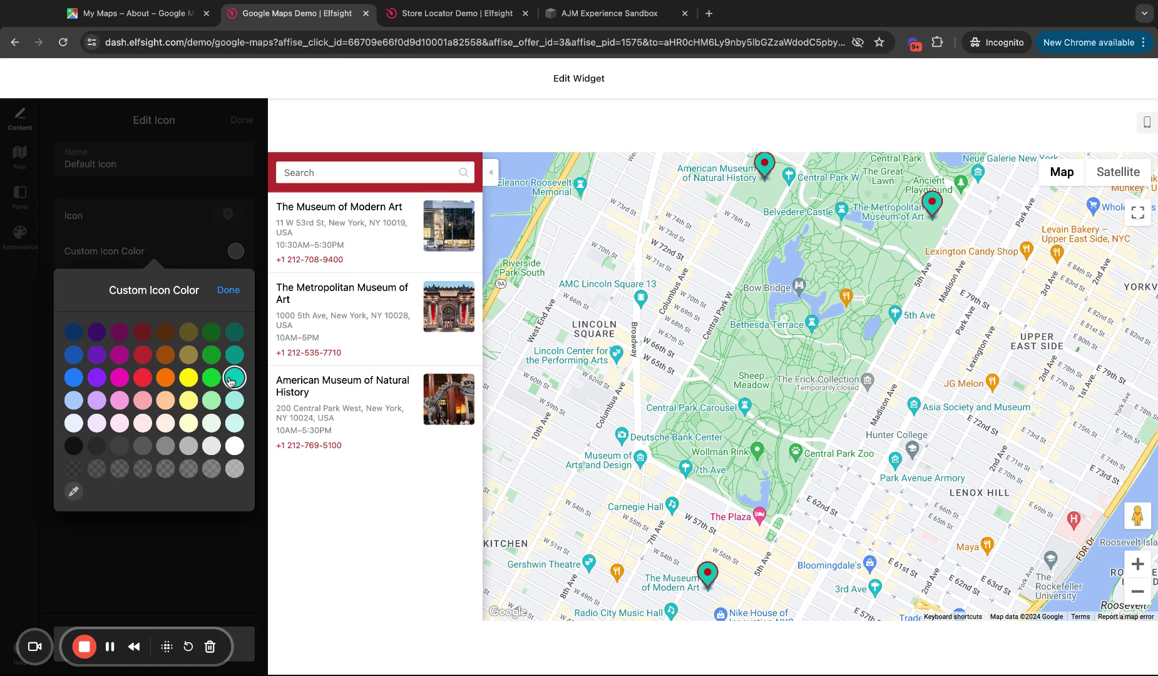
left_click(251, 254)
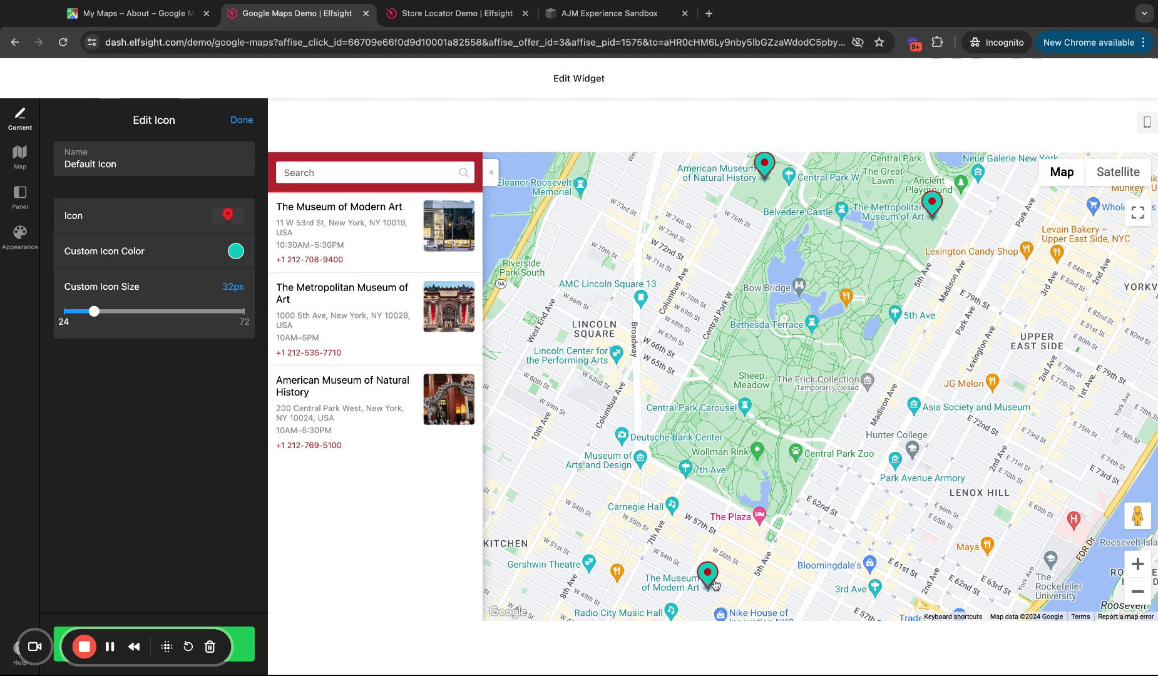
left_click(235, 251)
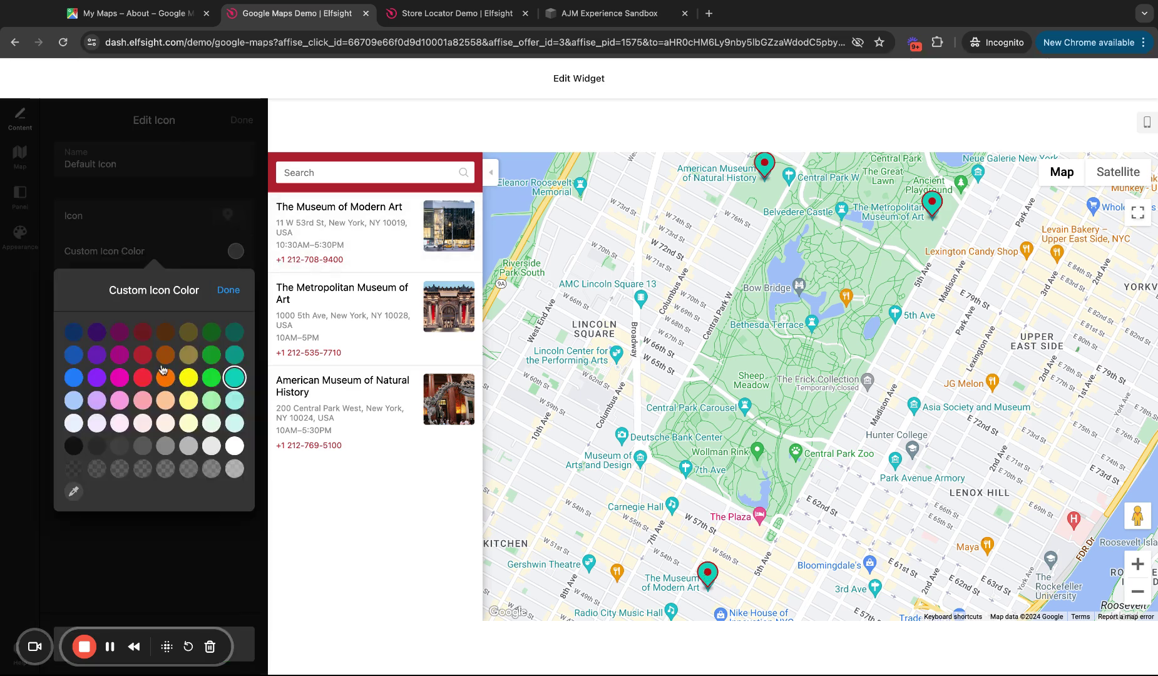
left_click(232, 426)
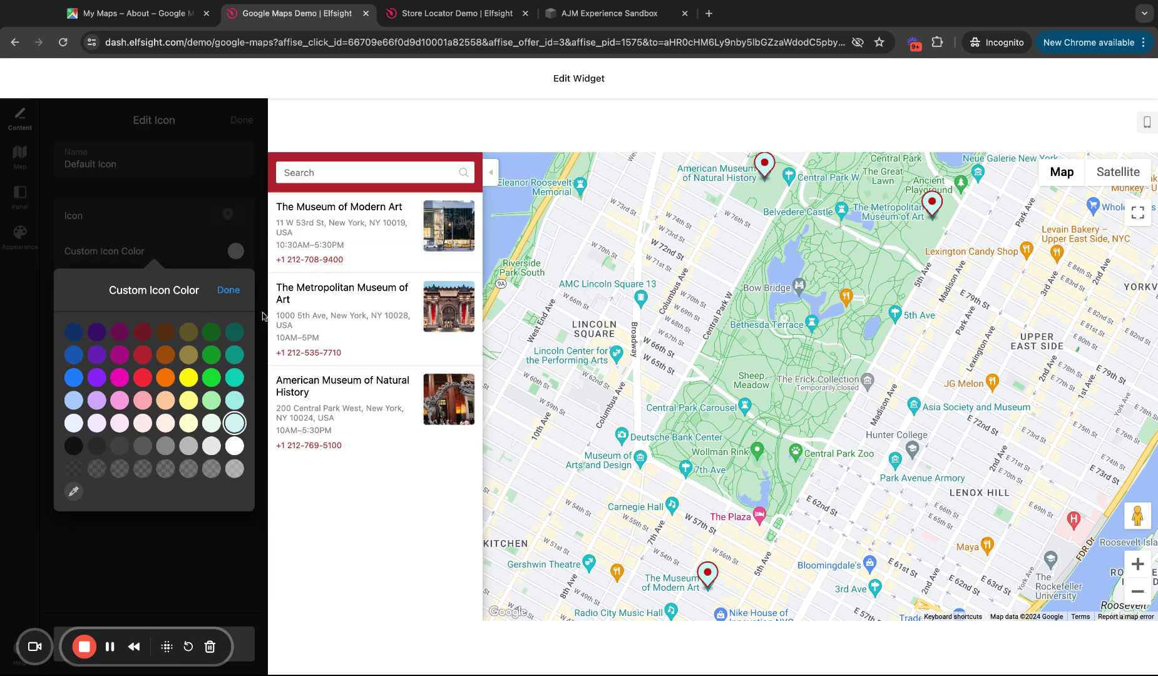
left_click(143, 378)
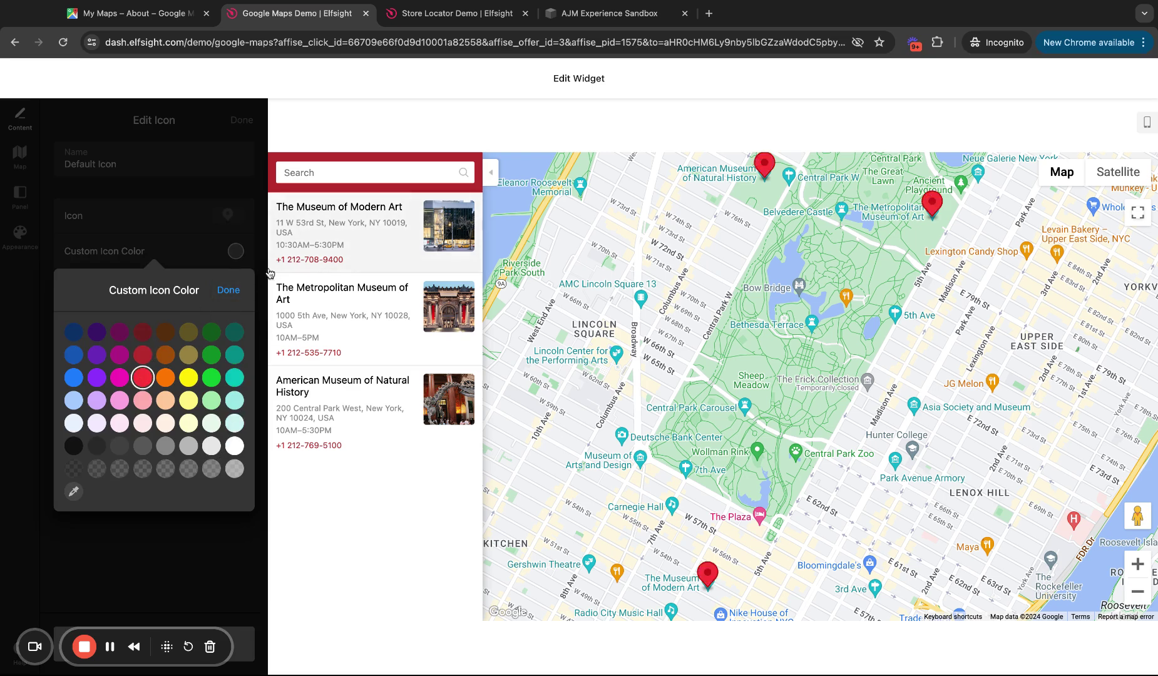
left_click(263, 251)
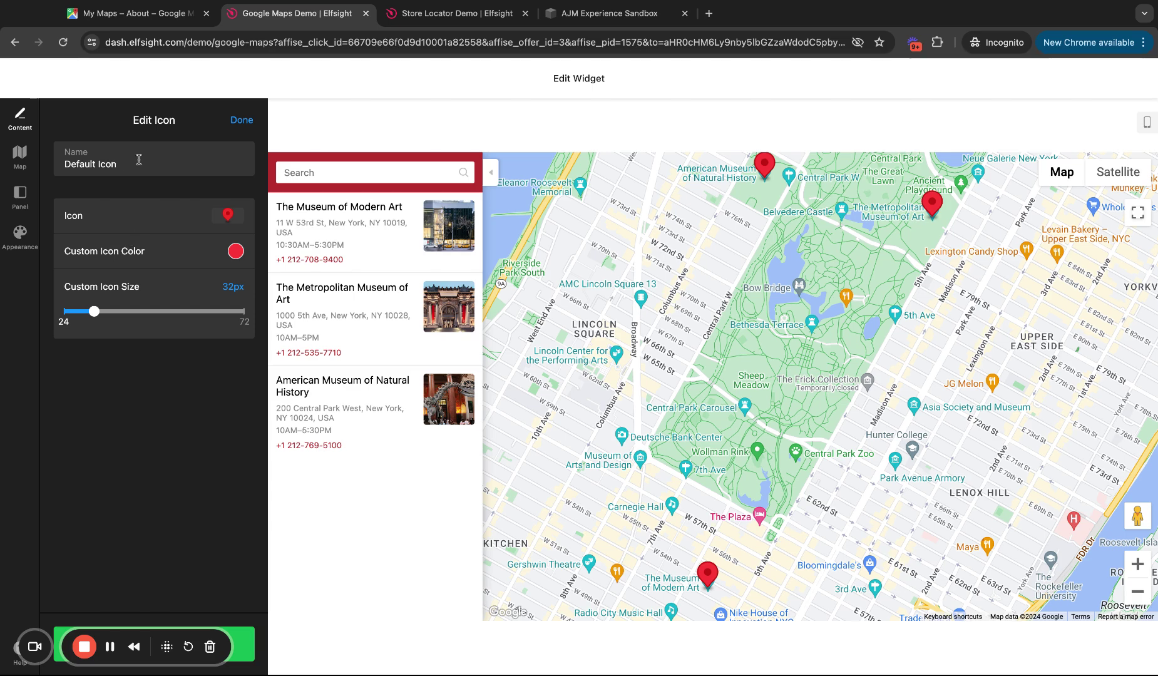
left_click(241, 121)
Add a second, empty marker icon and return to the Content overview.
left_click(188, 202)
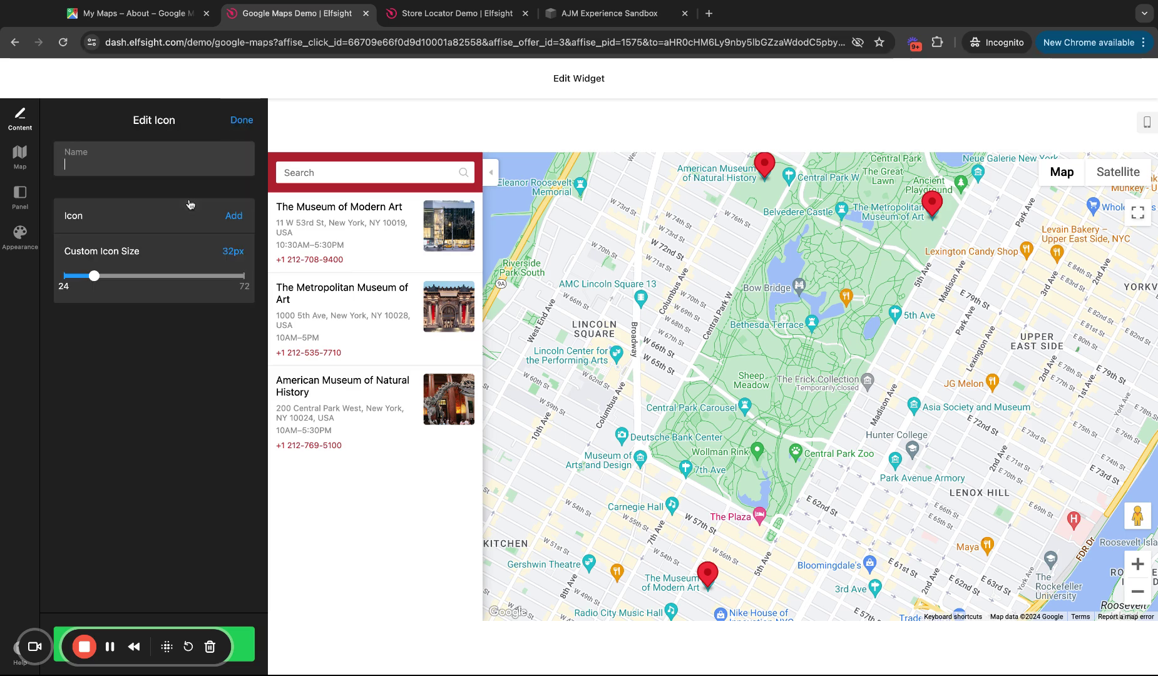
left_click(233, 216)
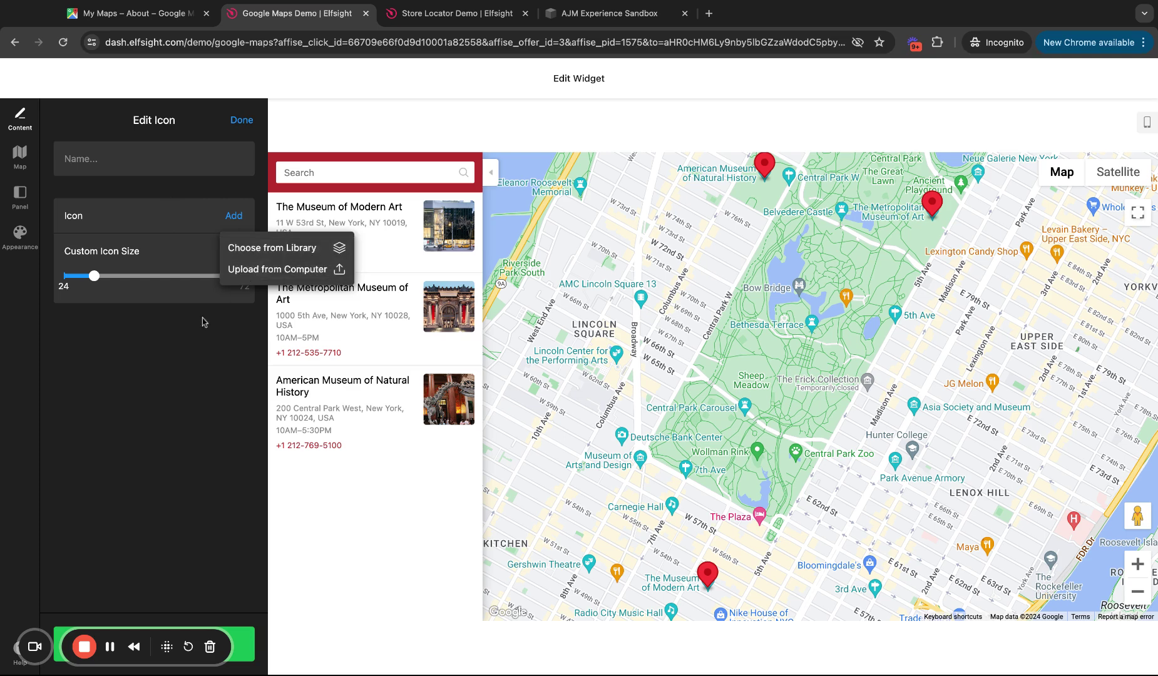
left_click(186, 343)
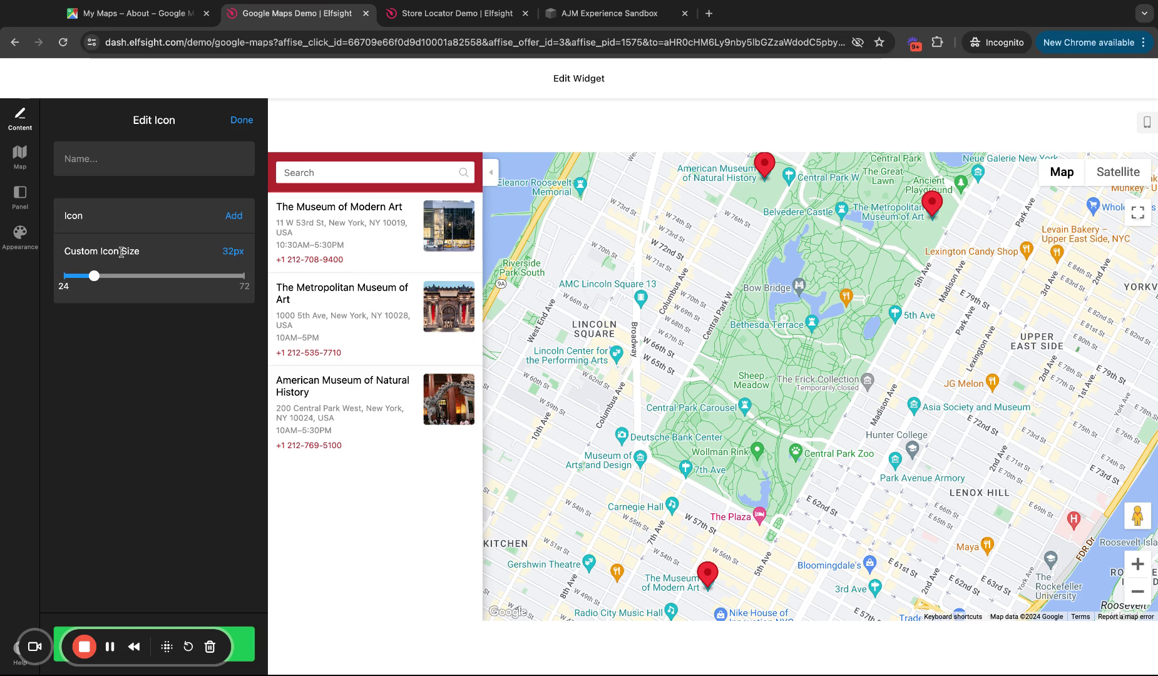
left_click(231, 120)
left_click(82, 125)
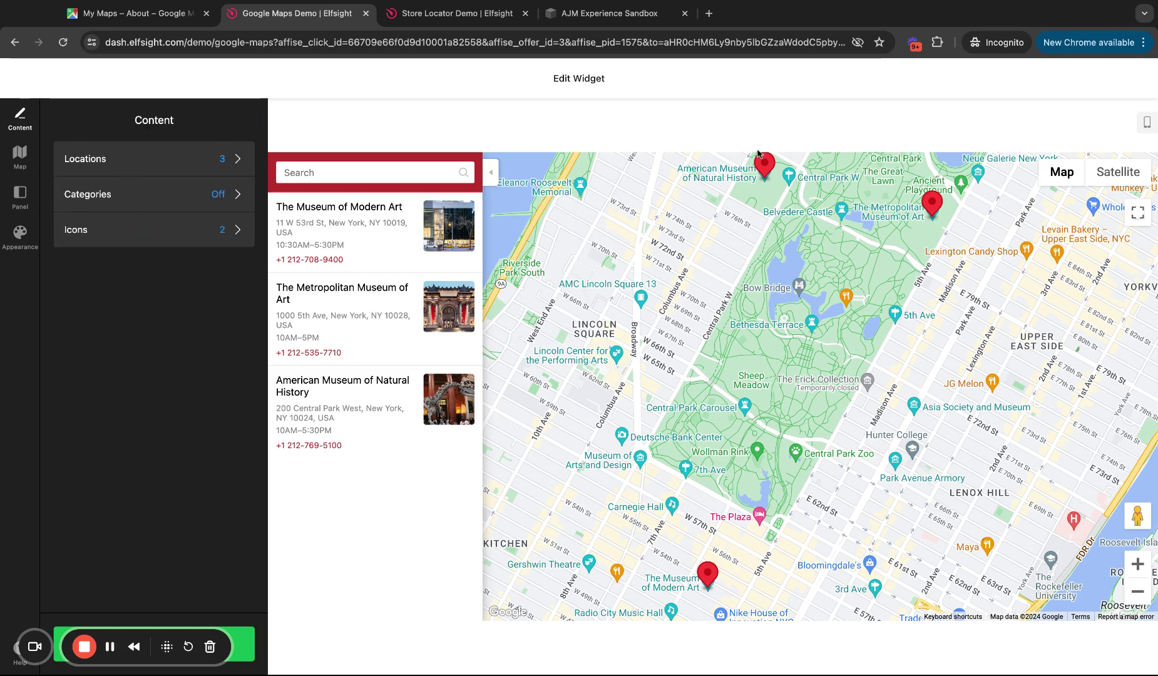
left_click(22, 161)
left_click(213, 164)
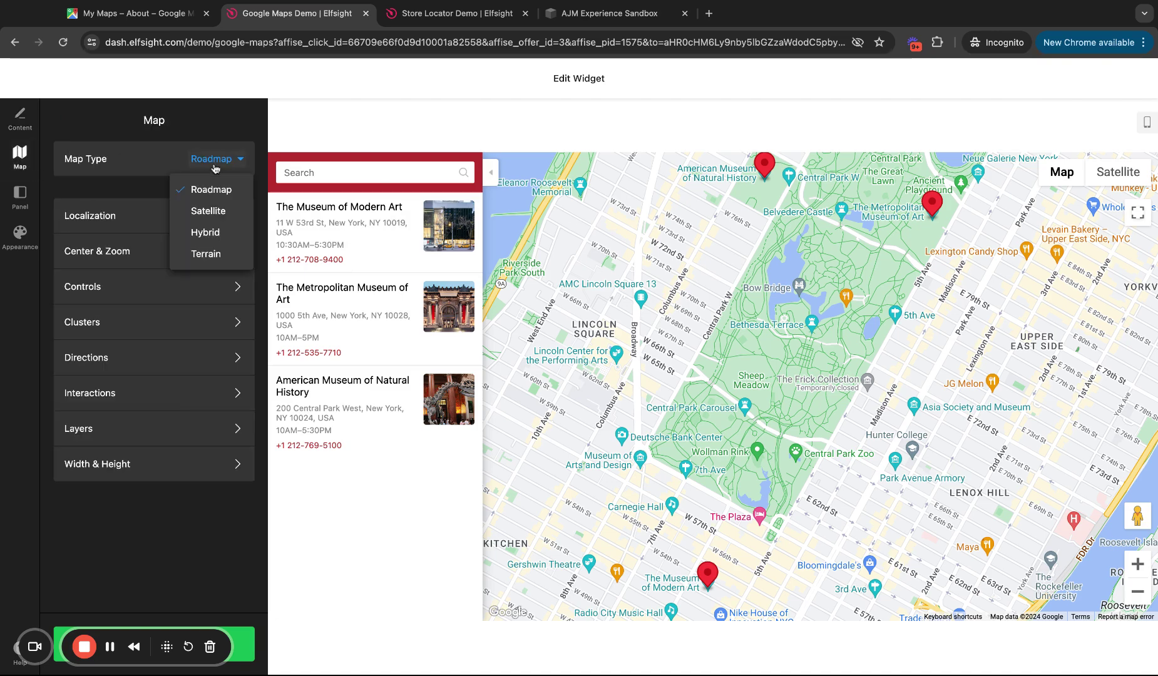
left_click(208, 211)
left_click(227, 164)
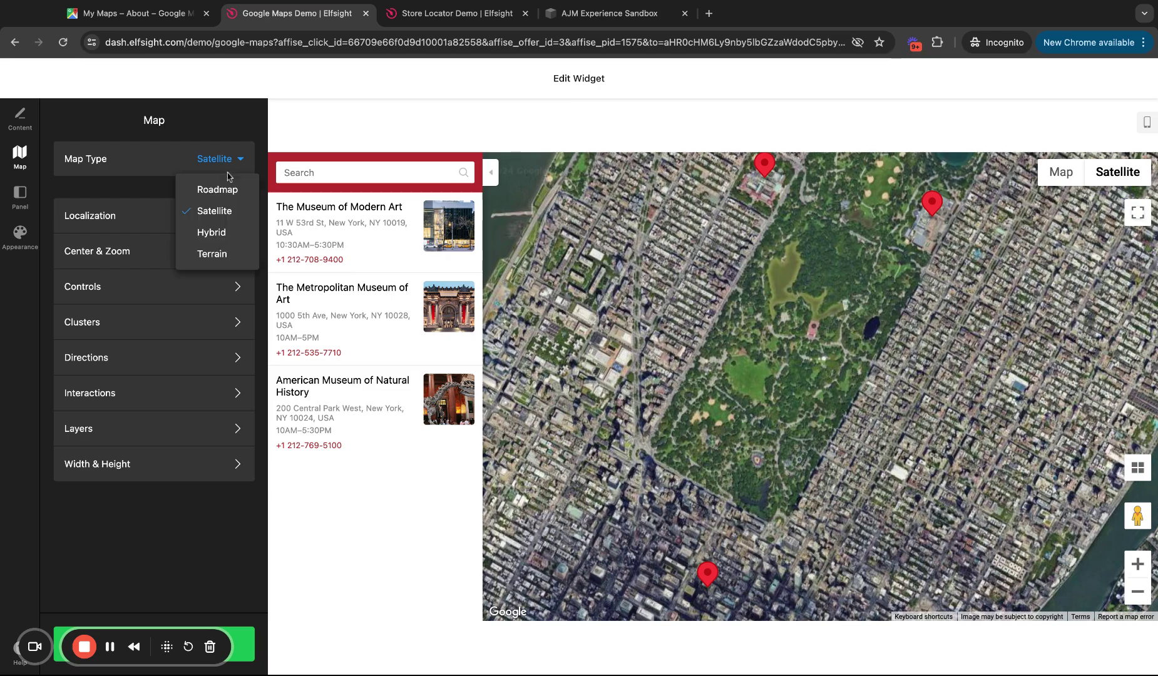
left_click(219, 232)
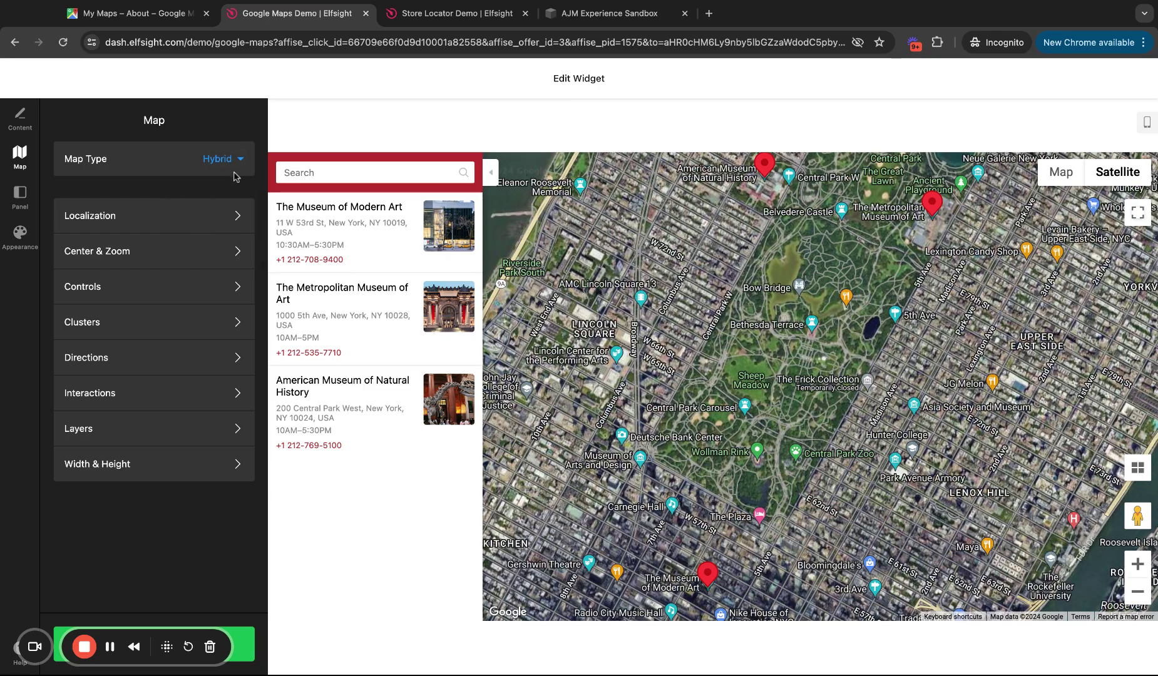
left_click(236, 165)
left_click(219, 254)
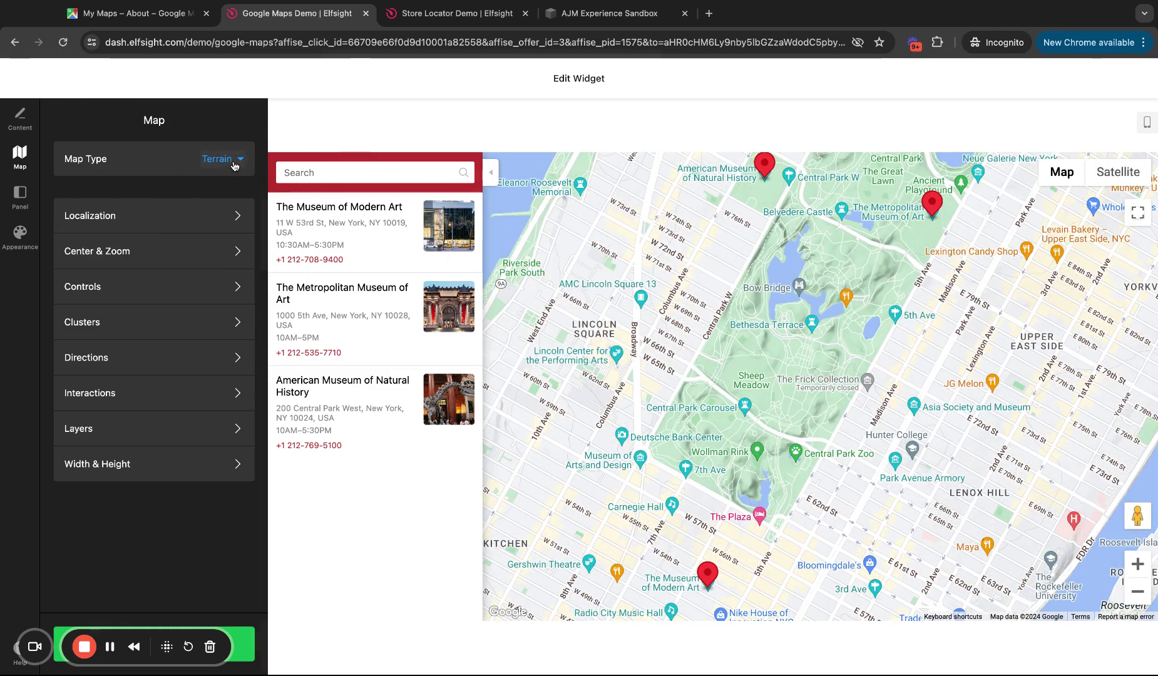
left_click(227, 161)
left_click(232, 187)
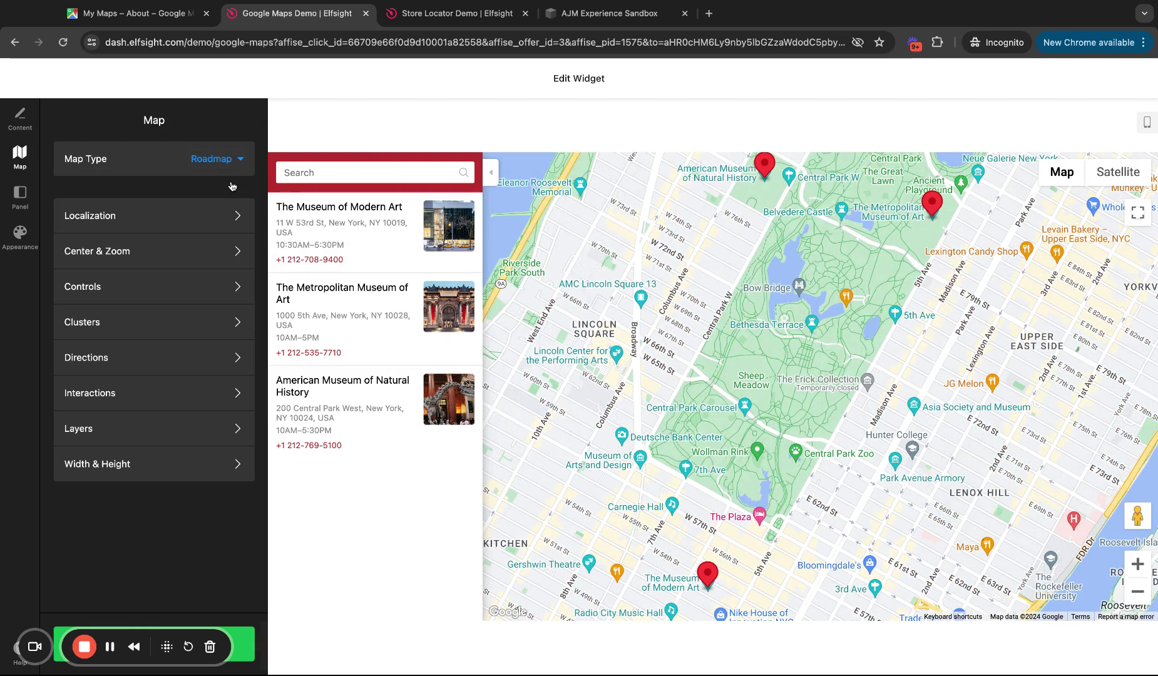
left_click(229, 156)
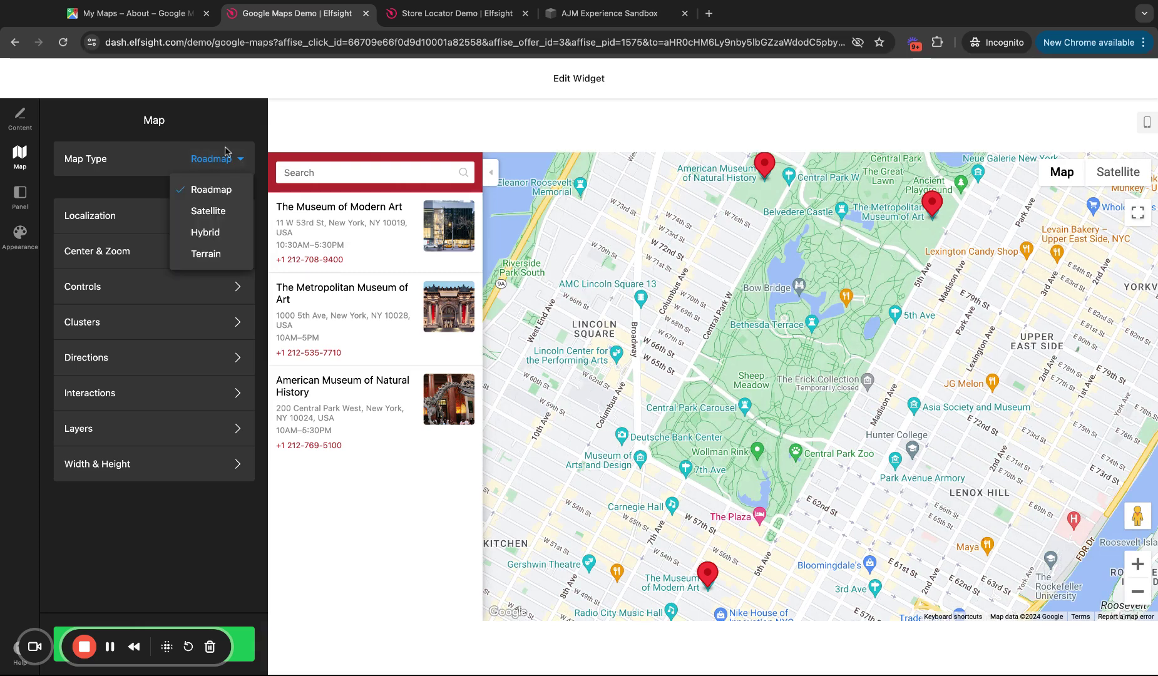
left_click(219, 210)
left_click(230, 162)
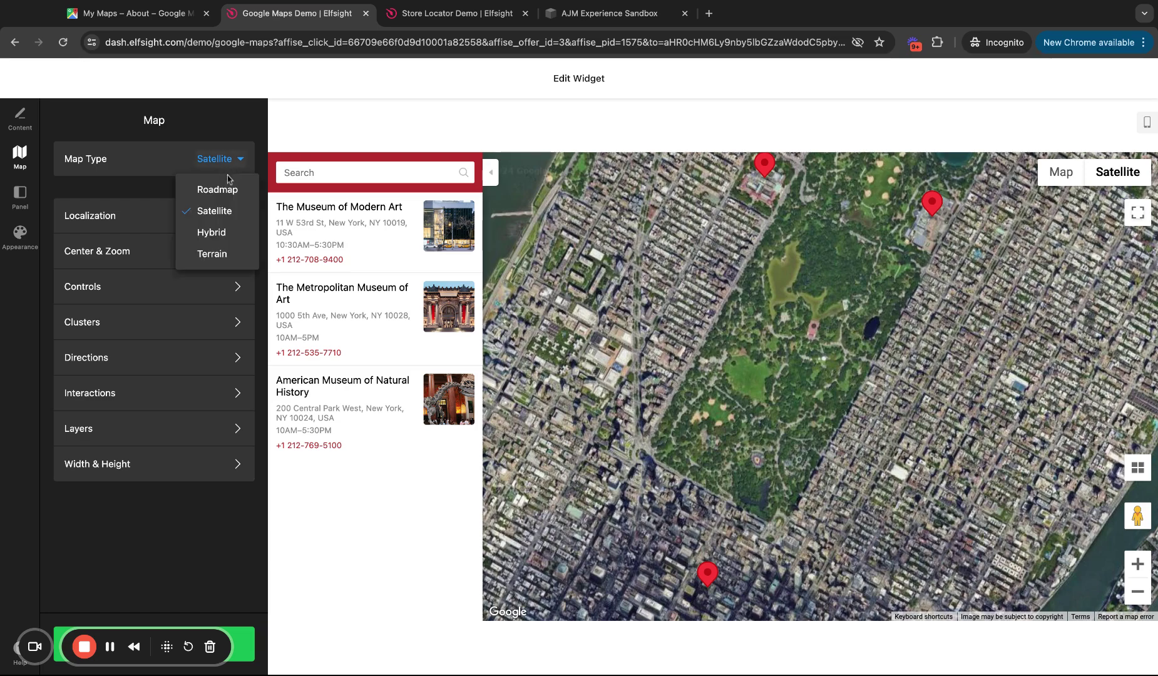
left_click(226, 187)
left_click(218, 216)
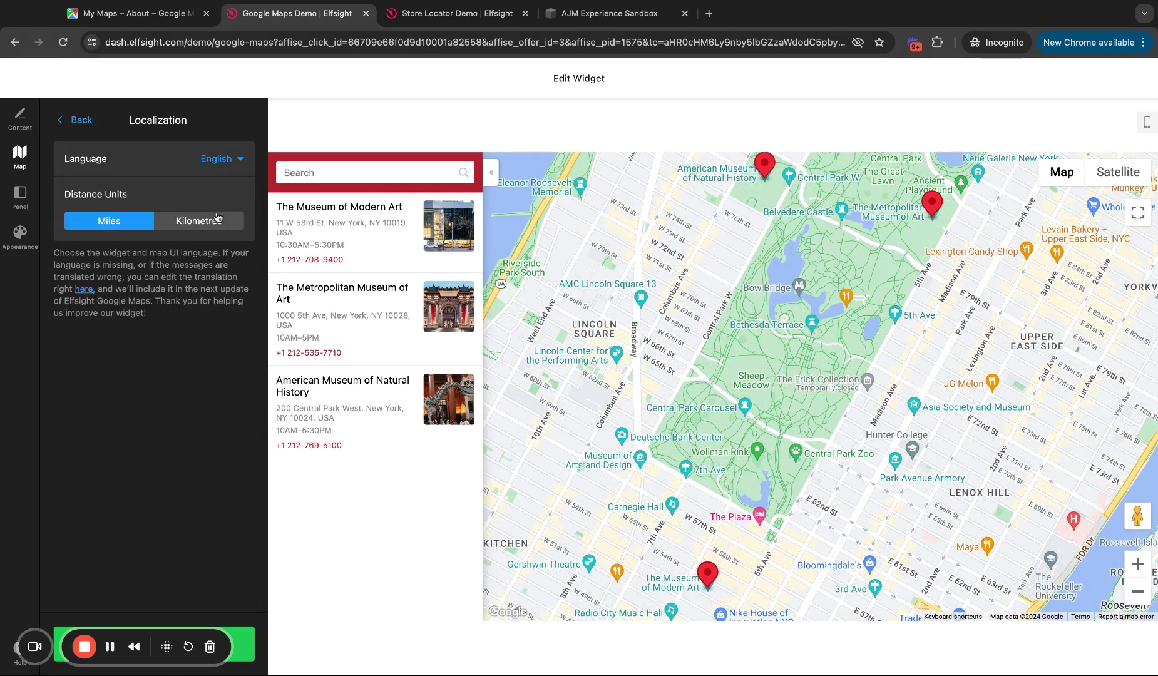
left_click(85, 120)
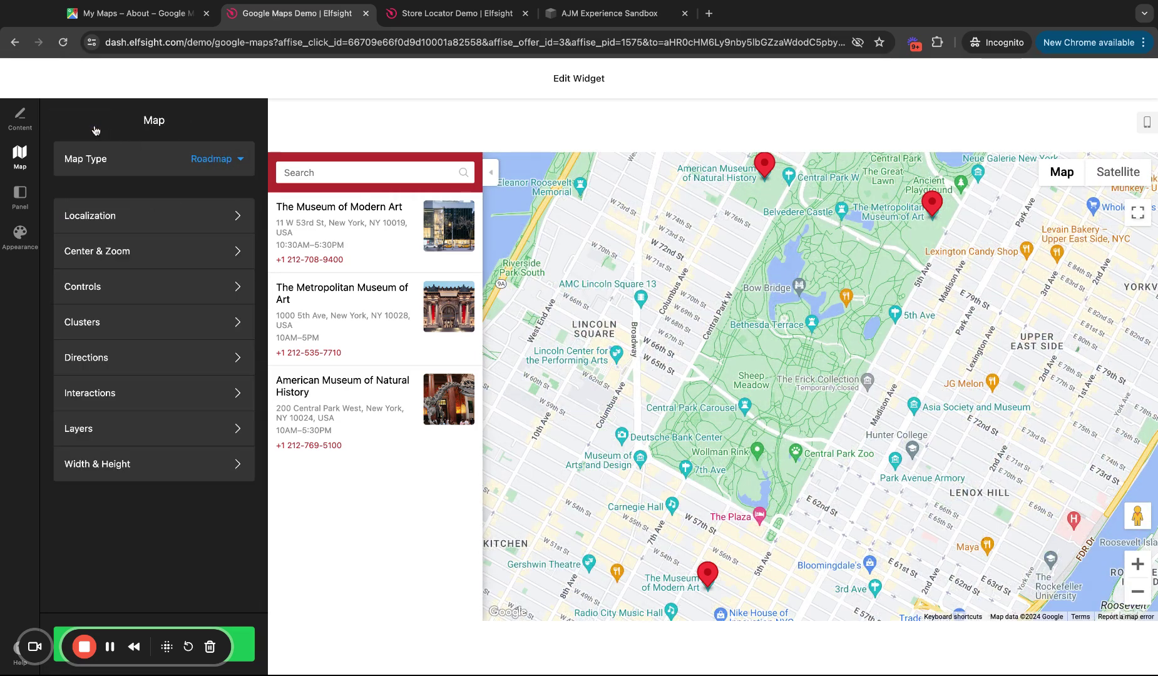
left_click(157, 249)
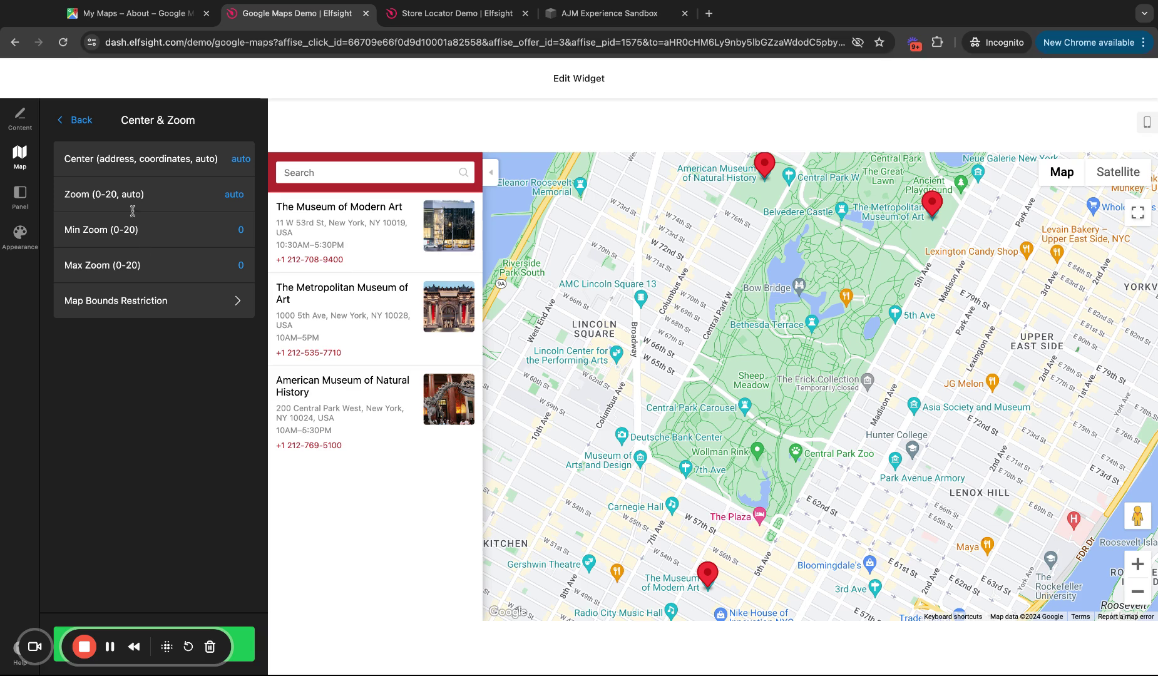
left_click(74, 119)
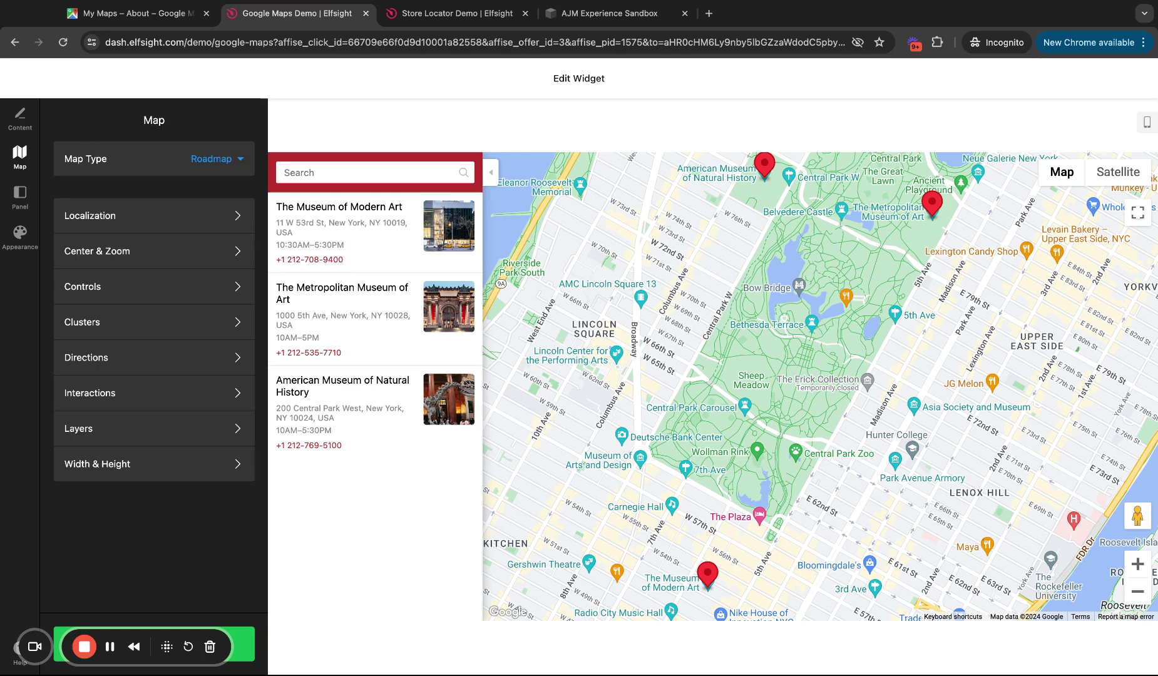
left_click(188, 293)
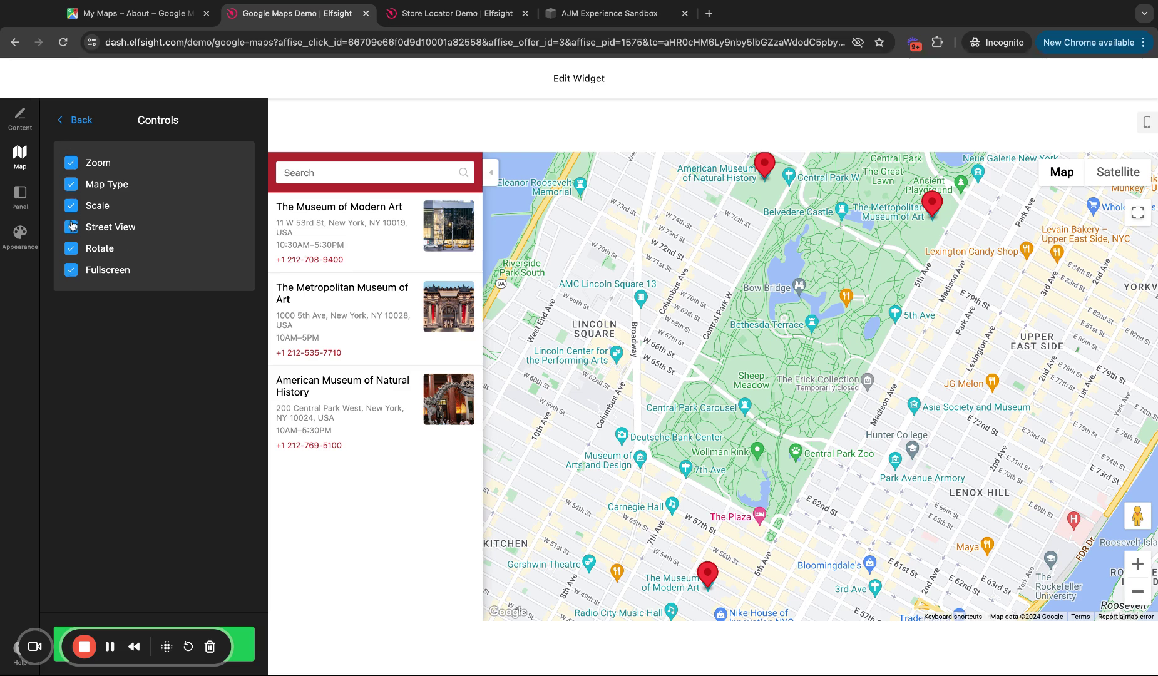
left_click(77, 120)
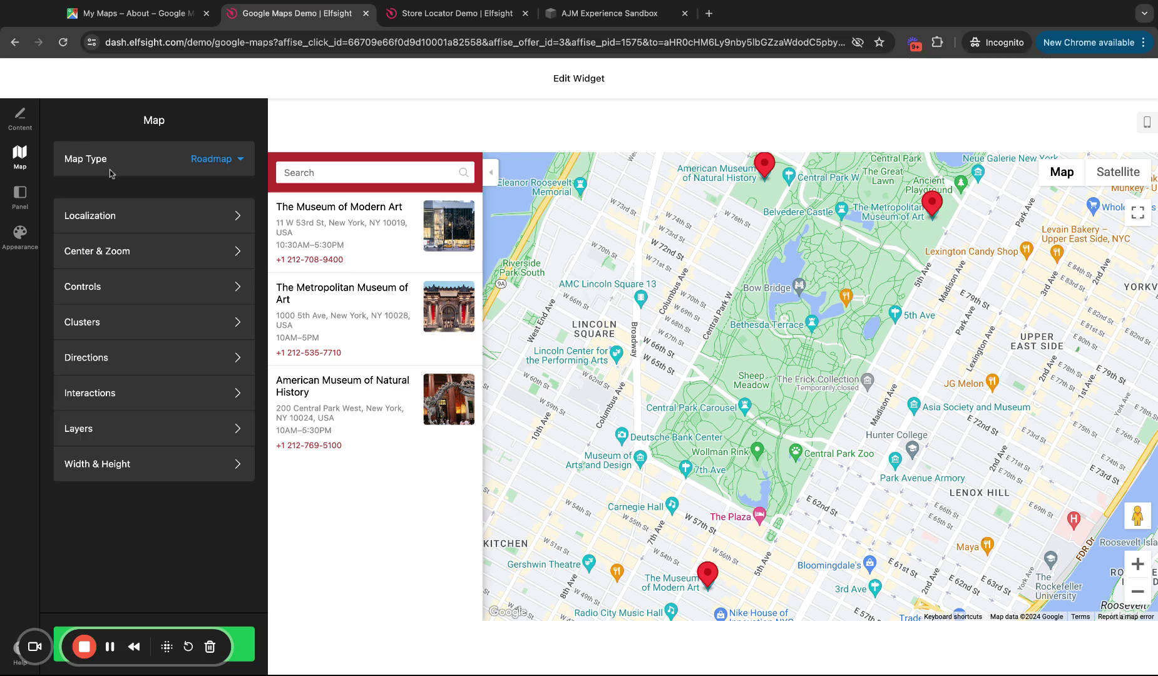
left_click(166, 326)
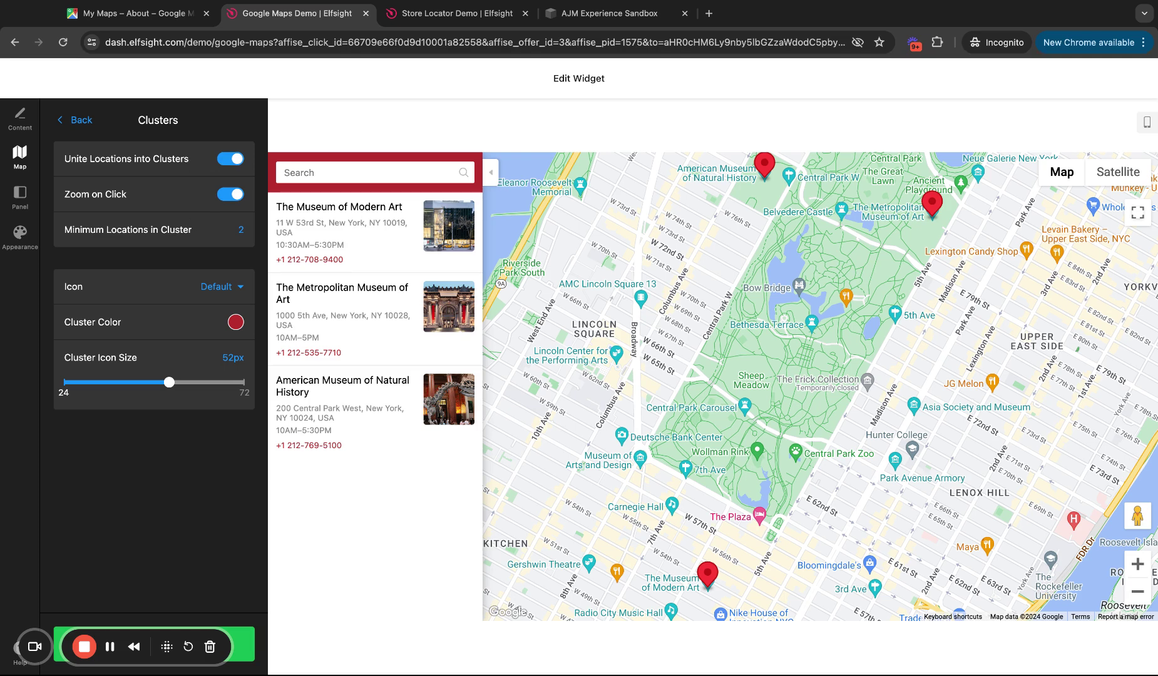
left_click(78, 119)
left_click(168, 354)
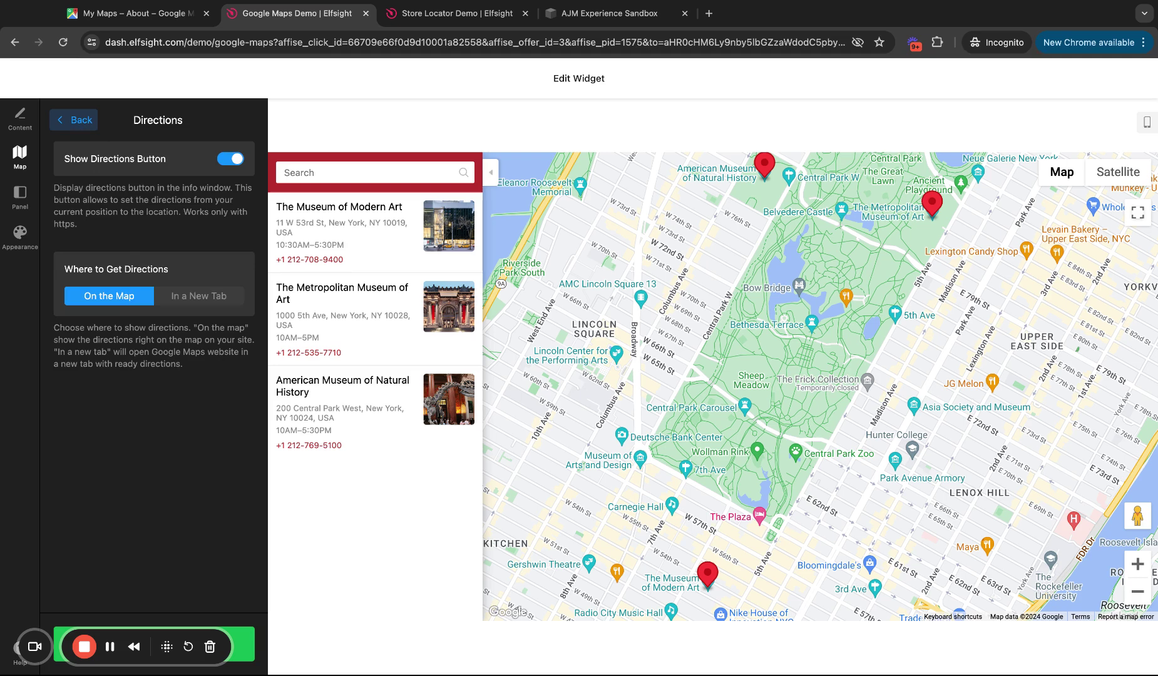
left_click(73, 119)
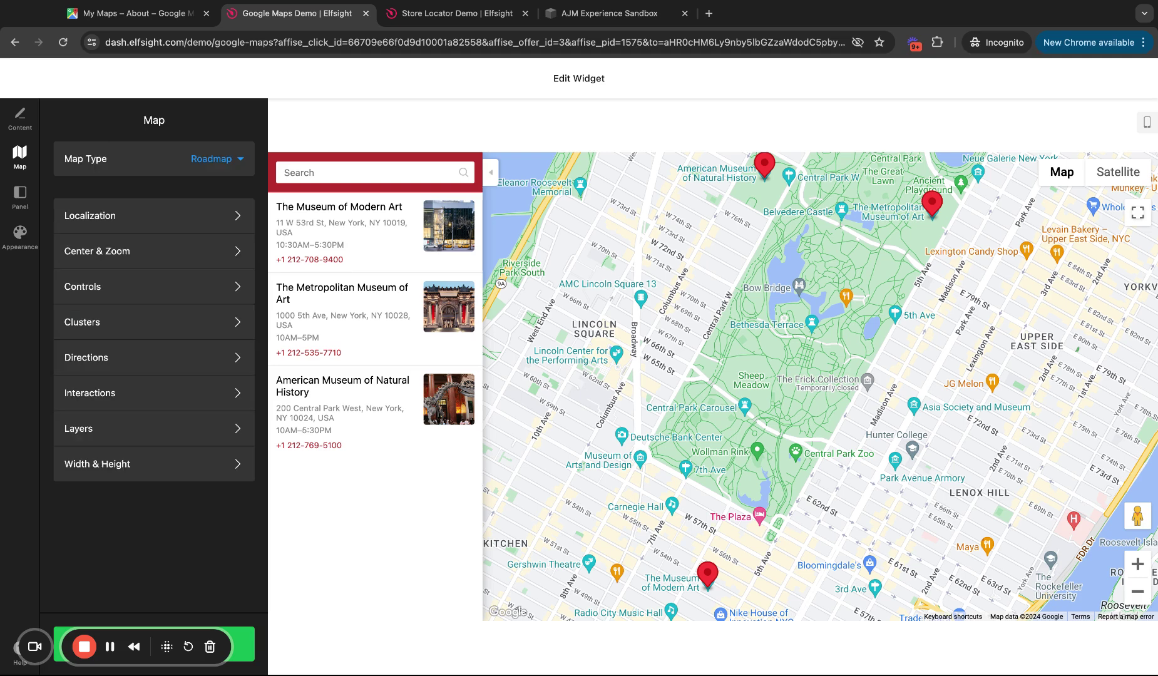
left_click(138, 353)
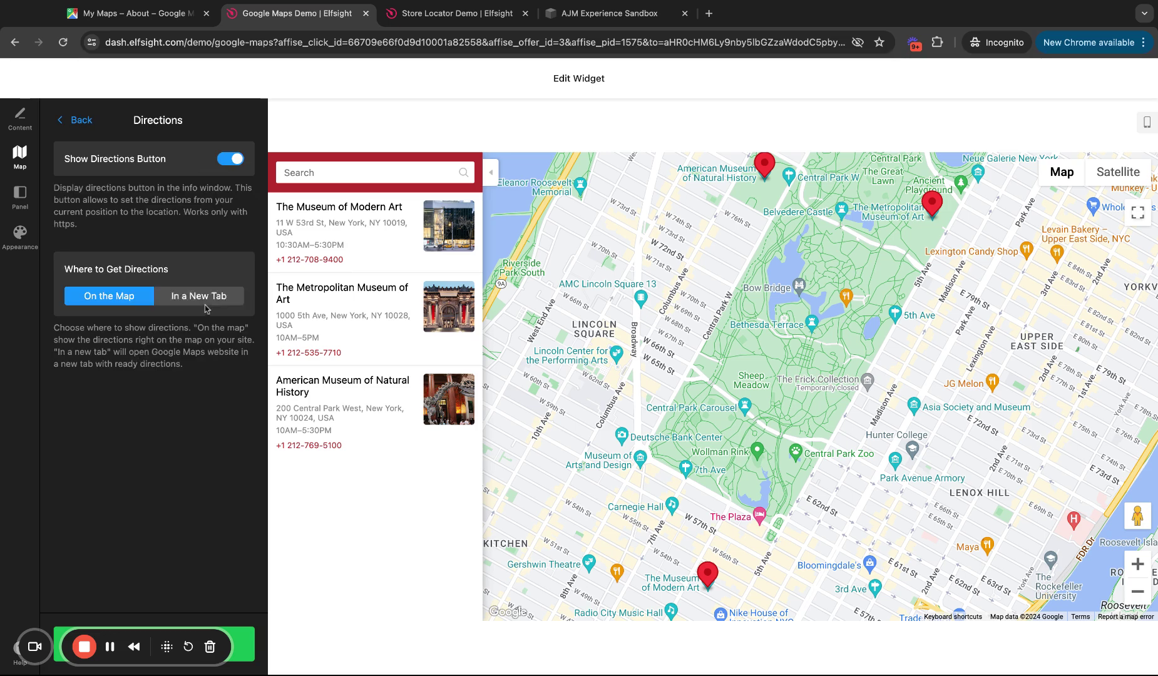
left_click(77, 126)
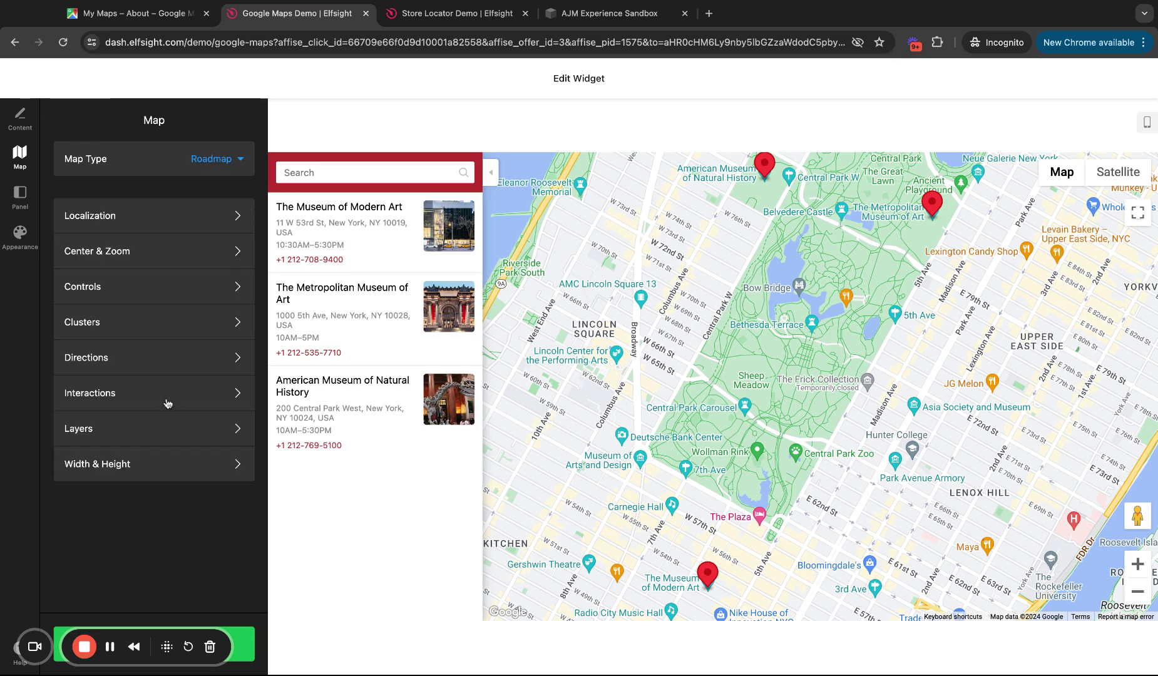
Check Interactions, toggle the Street View and Transit layers, then view Width & Height (auto, 700px).
left_click(166, 402)
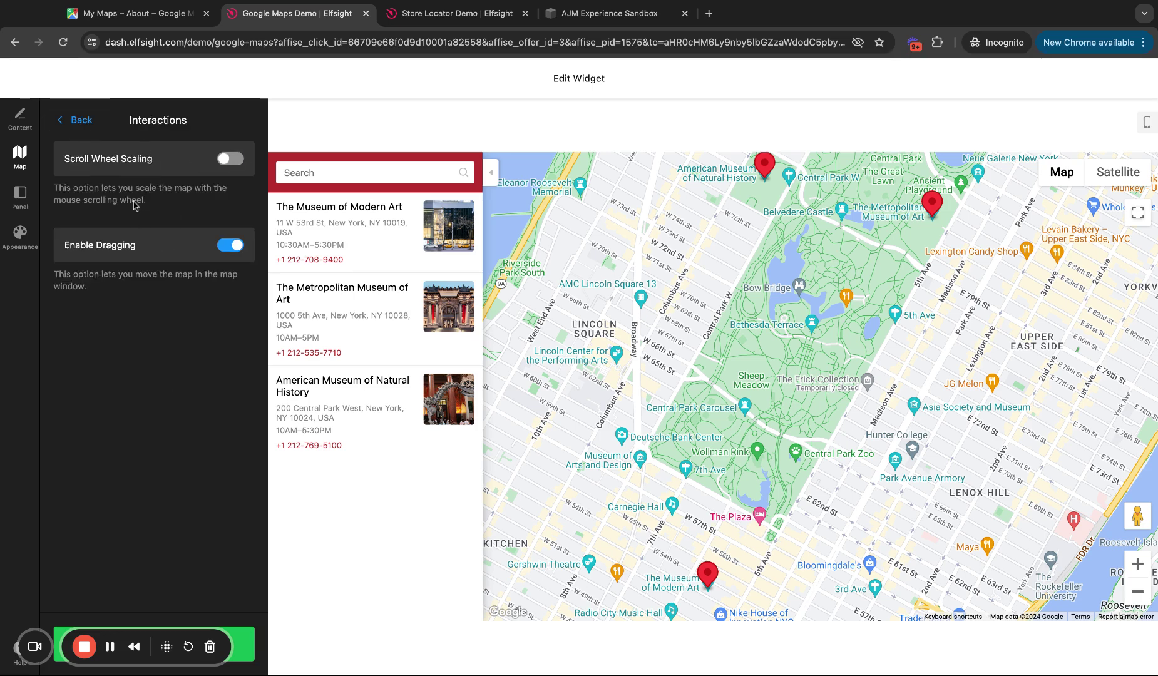
left_click(79, 120)
left_click(172, 430)
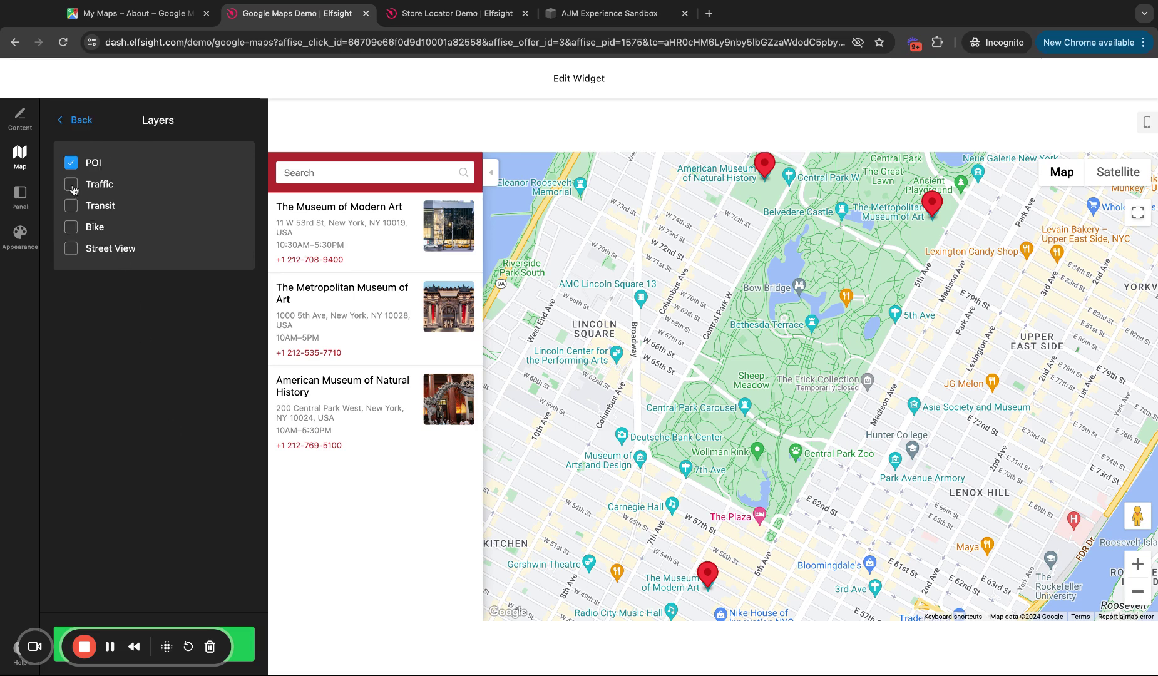
left_click(71, 249)
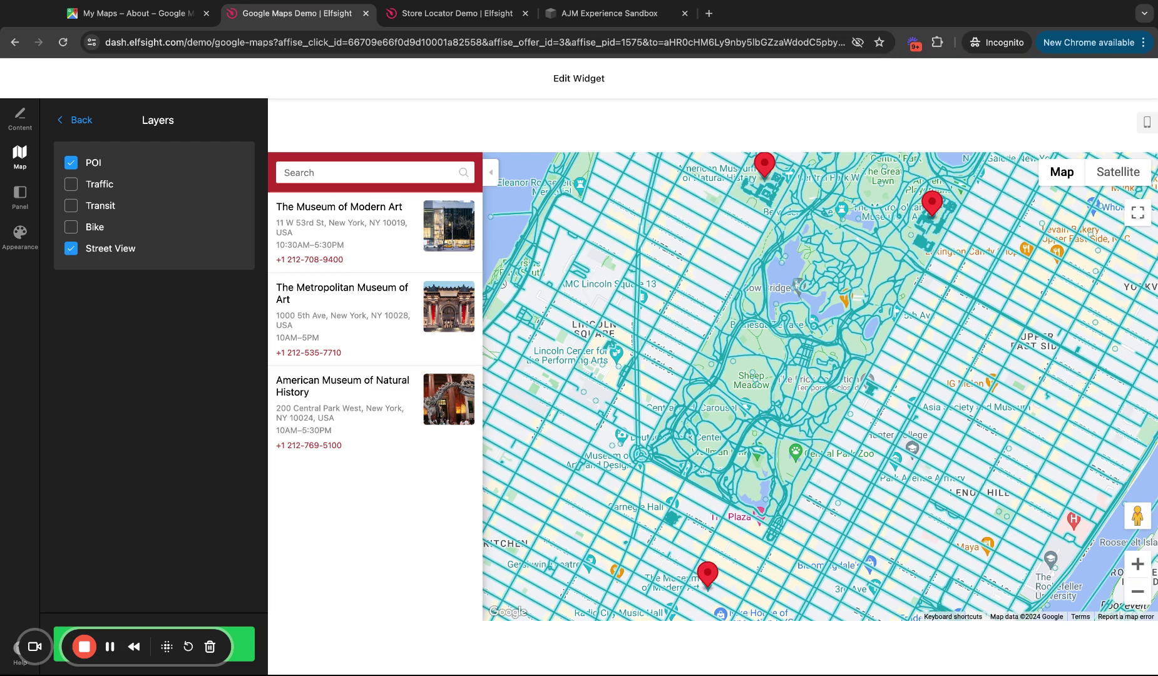
left_click(70, 248)
left_click(71, 206)
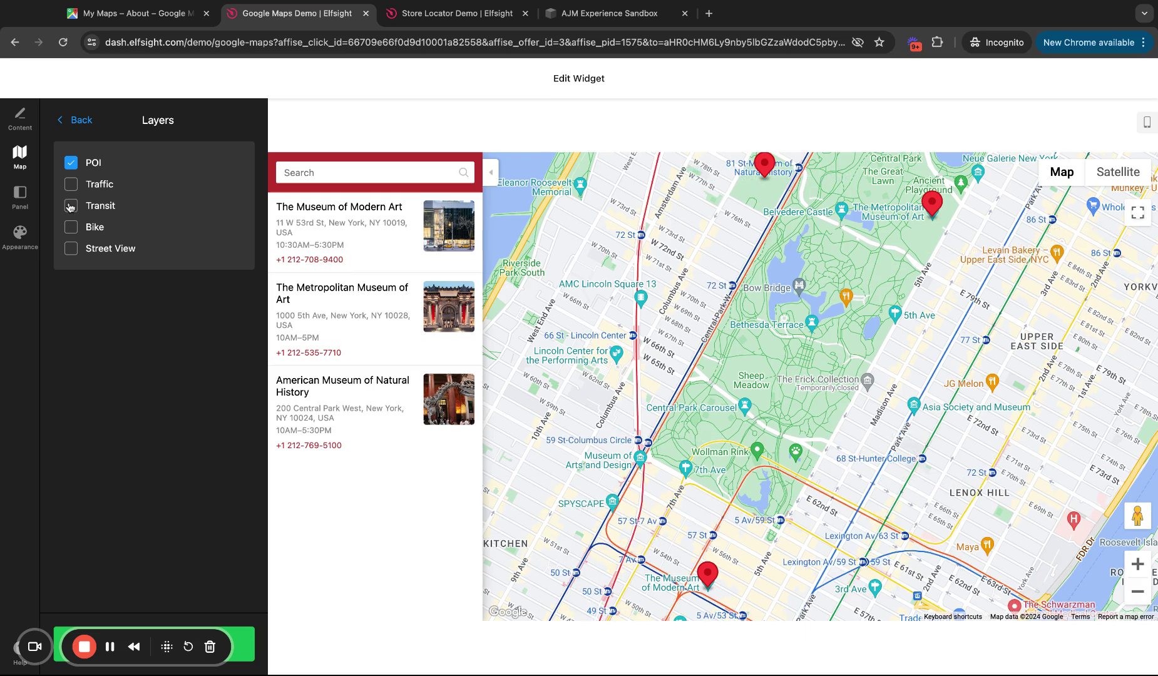
left_click(76, 125)
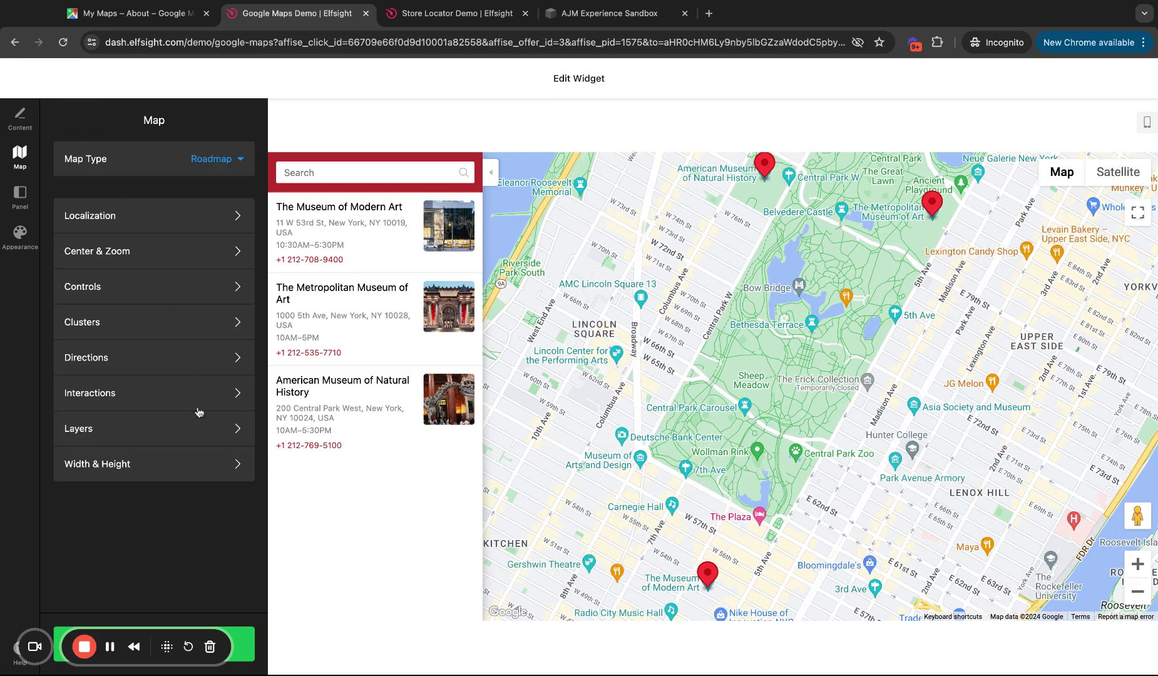
left_click(184, 461)
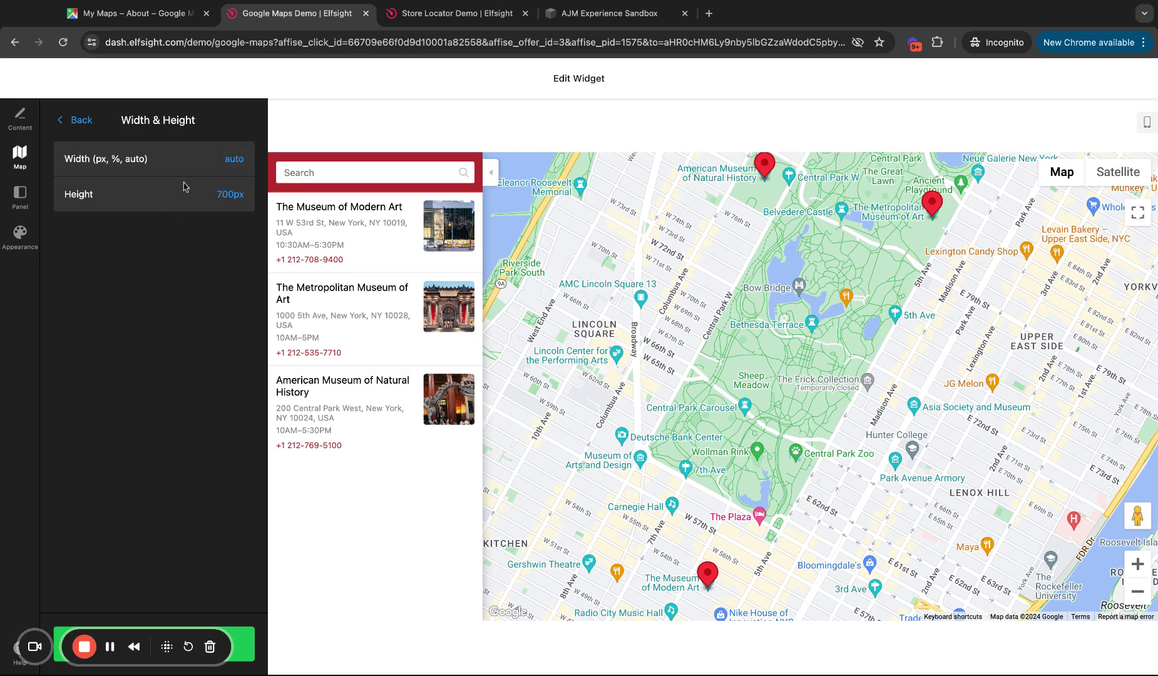
Review the Panel's Search and List options, leaving Address and Image shown in the list.
left_click(25, 197)
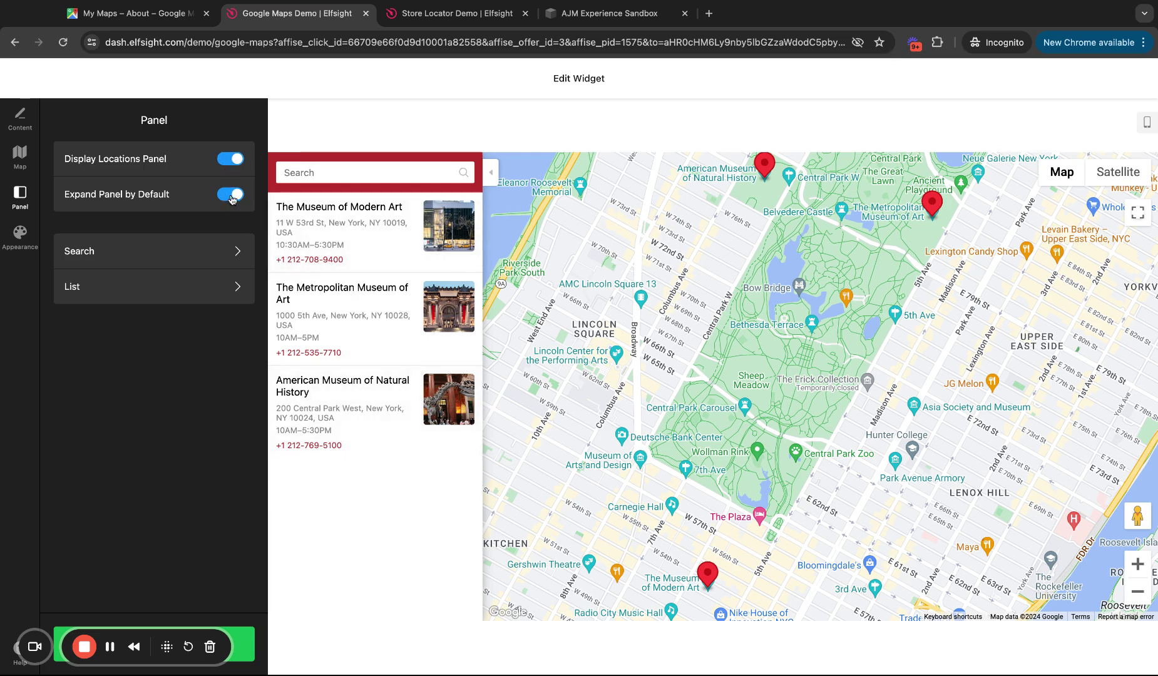
left_click(188, 259)
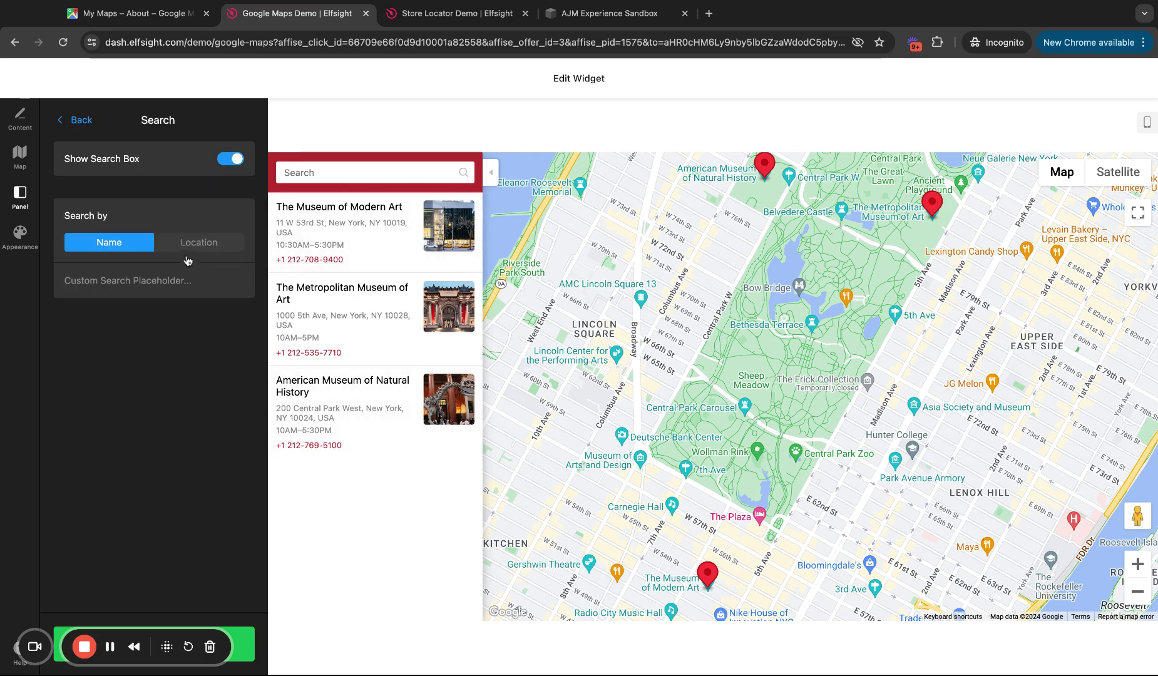
left_click(86, 122)
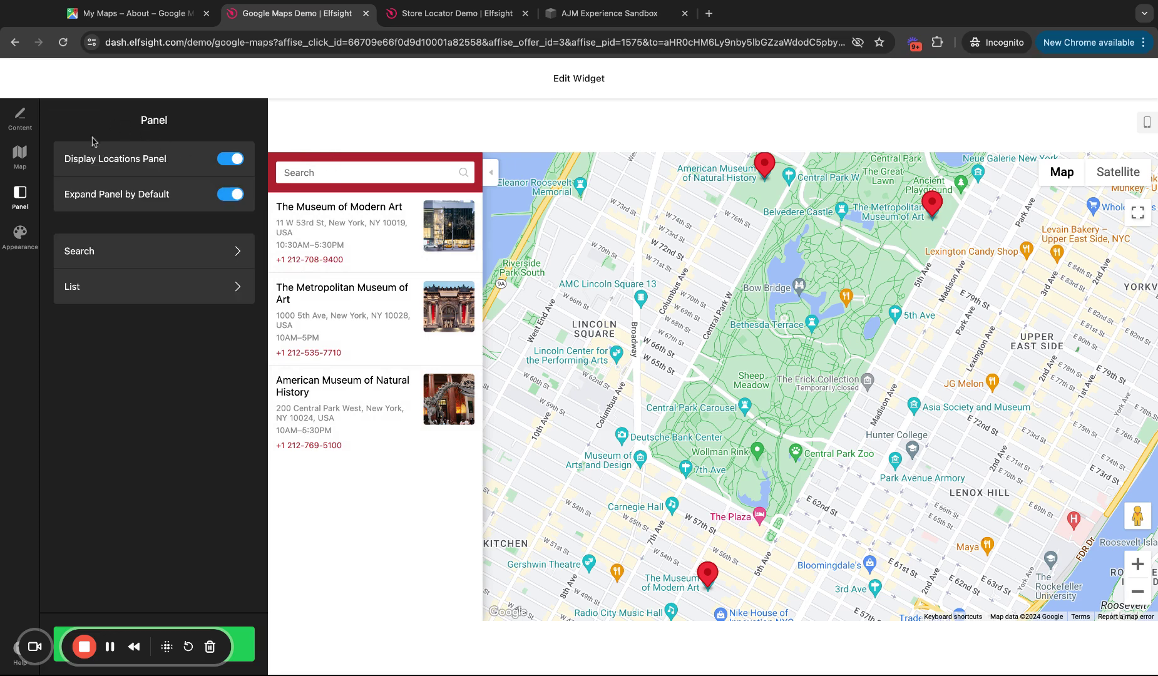
left_click(145, 282)
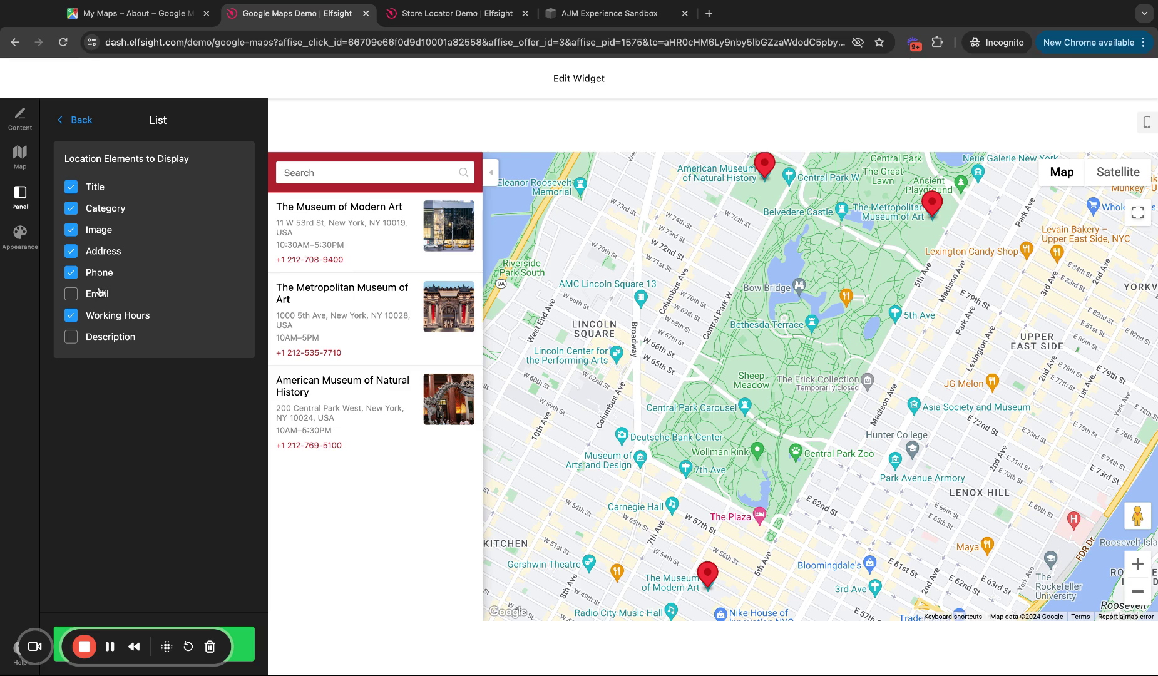
left_click(70, 253)
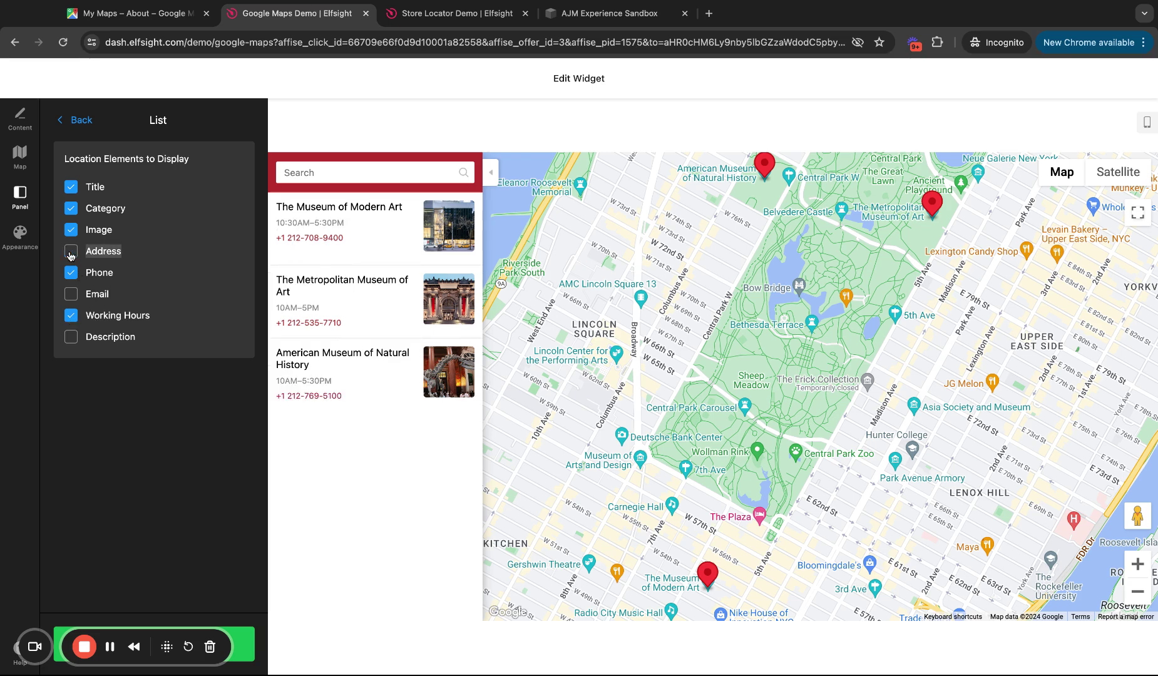
left_click(70, 253)
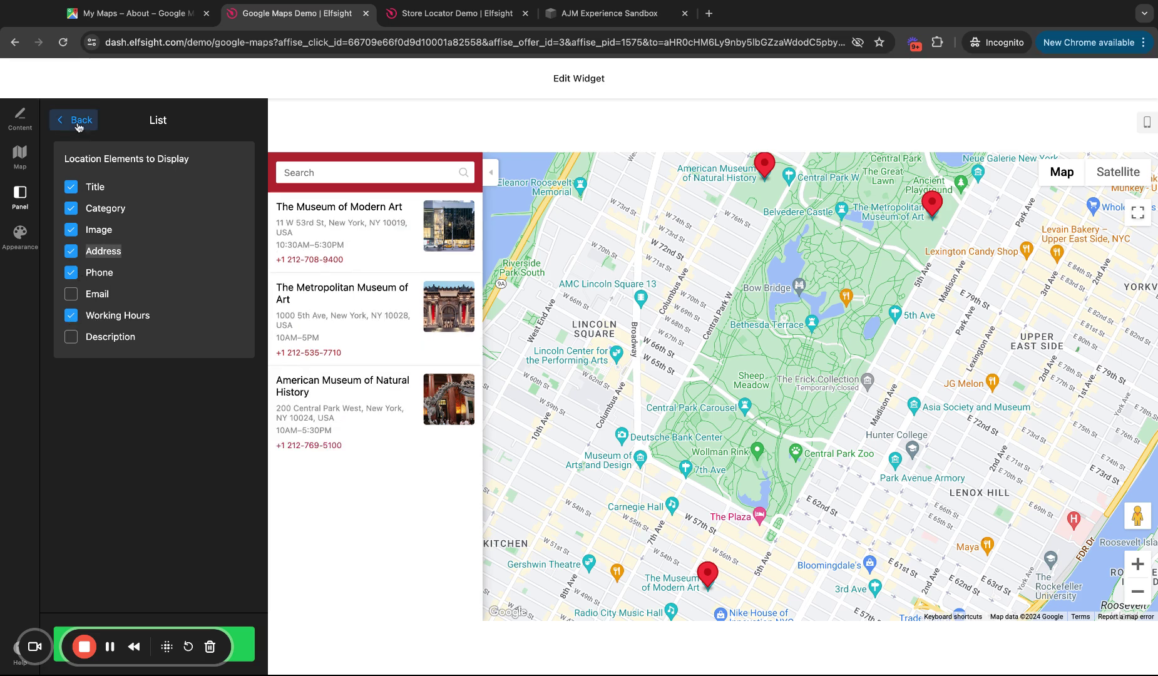
left_click(71, 230)
left_click(71, 229)
left_click(76, 120)
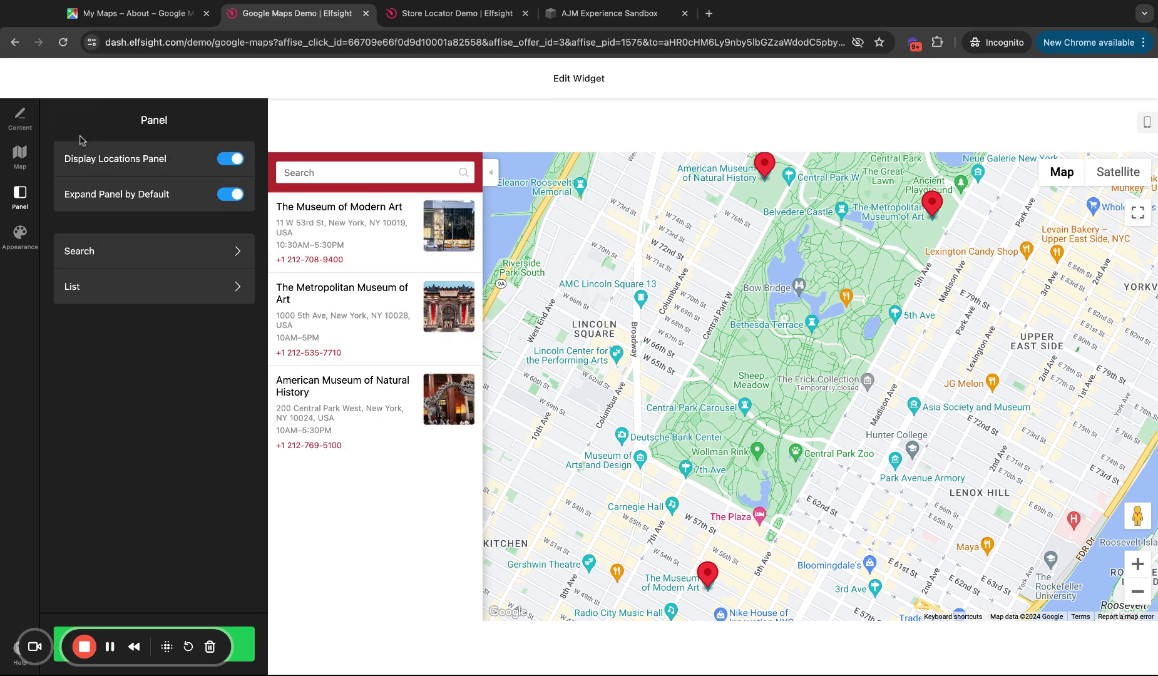
Change the widget's theme colour to teal in Appearance.
left_click(20, 235)
left_click(236, 158)
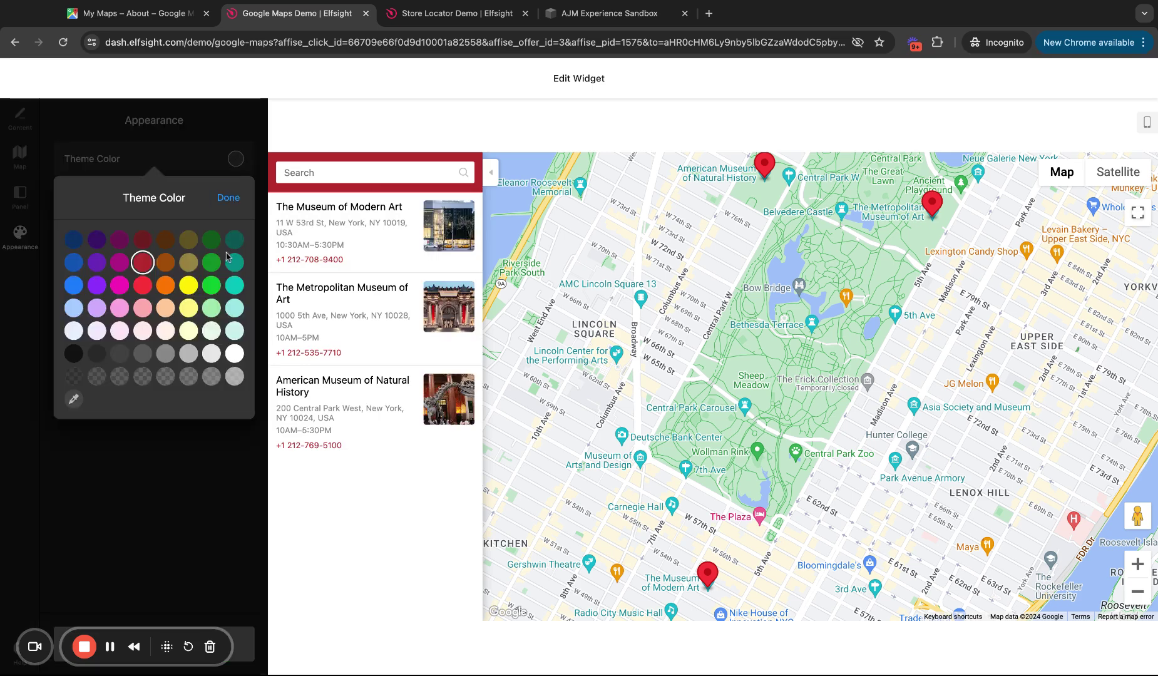
left_click(234, 285)
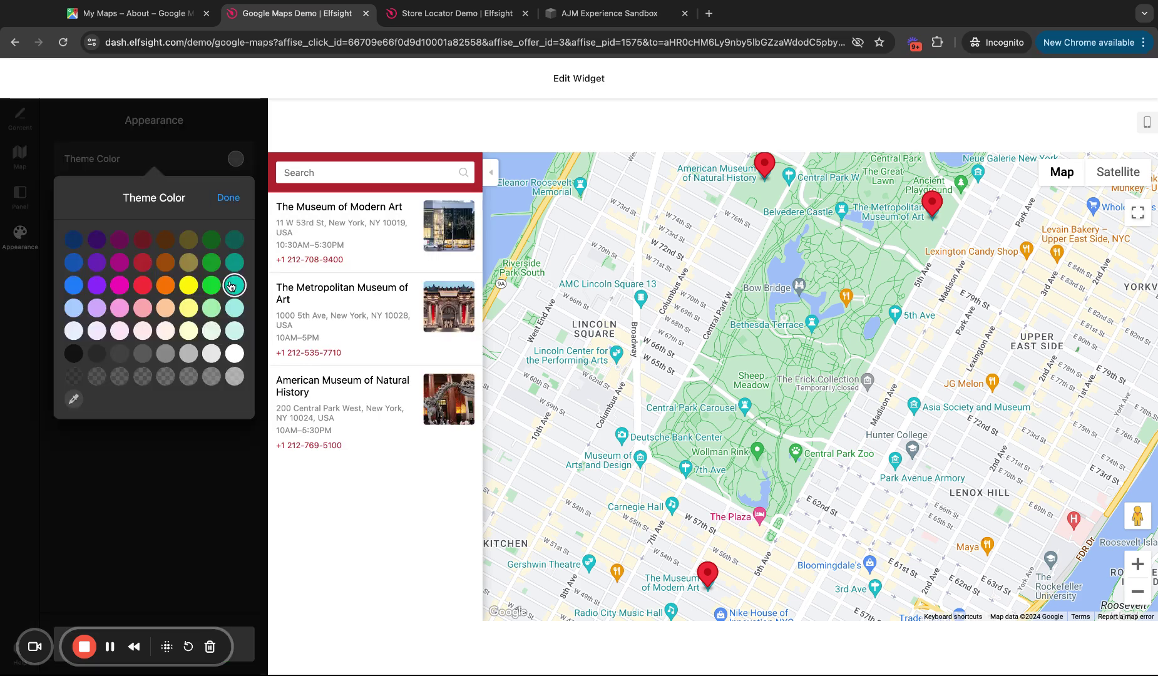
left_click(254, 158)
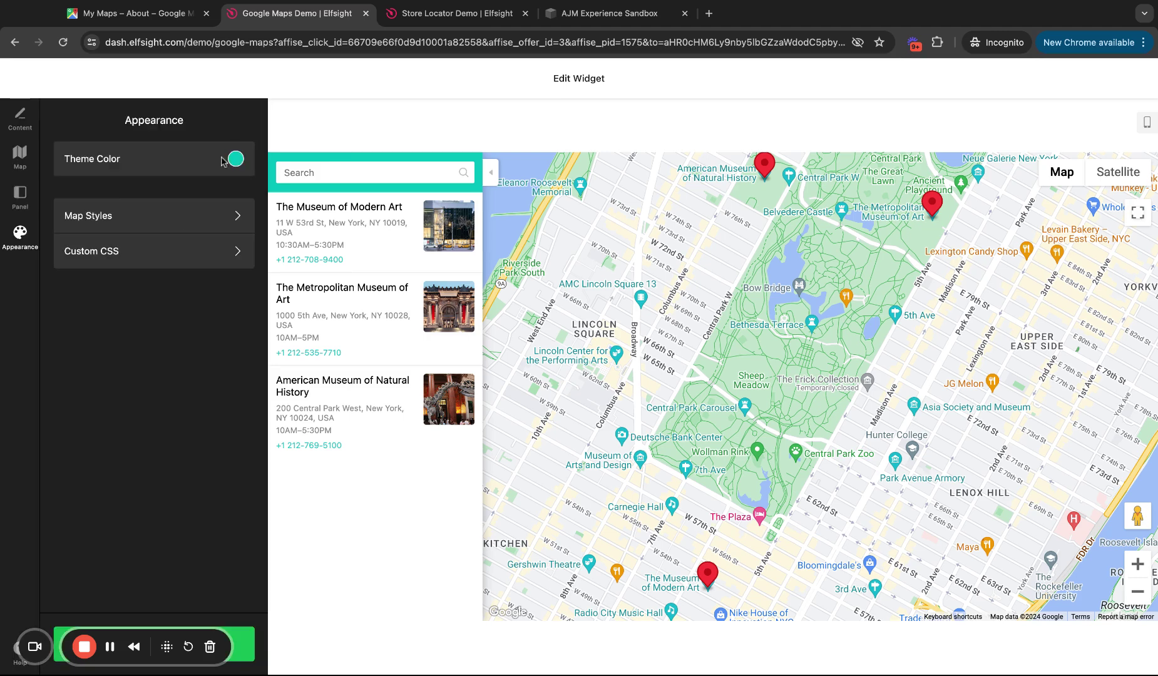
Try the Silver and Night map colour schemes, then return to Default.
left_click(235, 220)
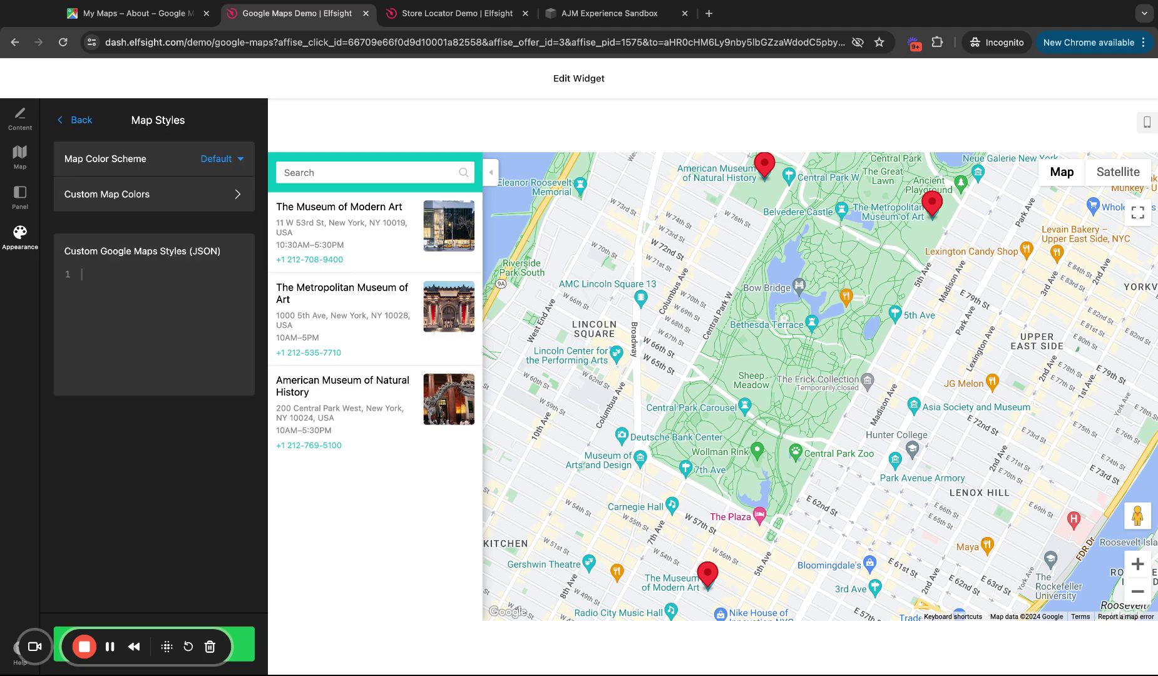
left_click(235, 168)
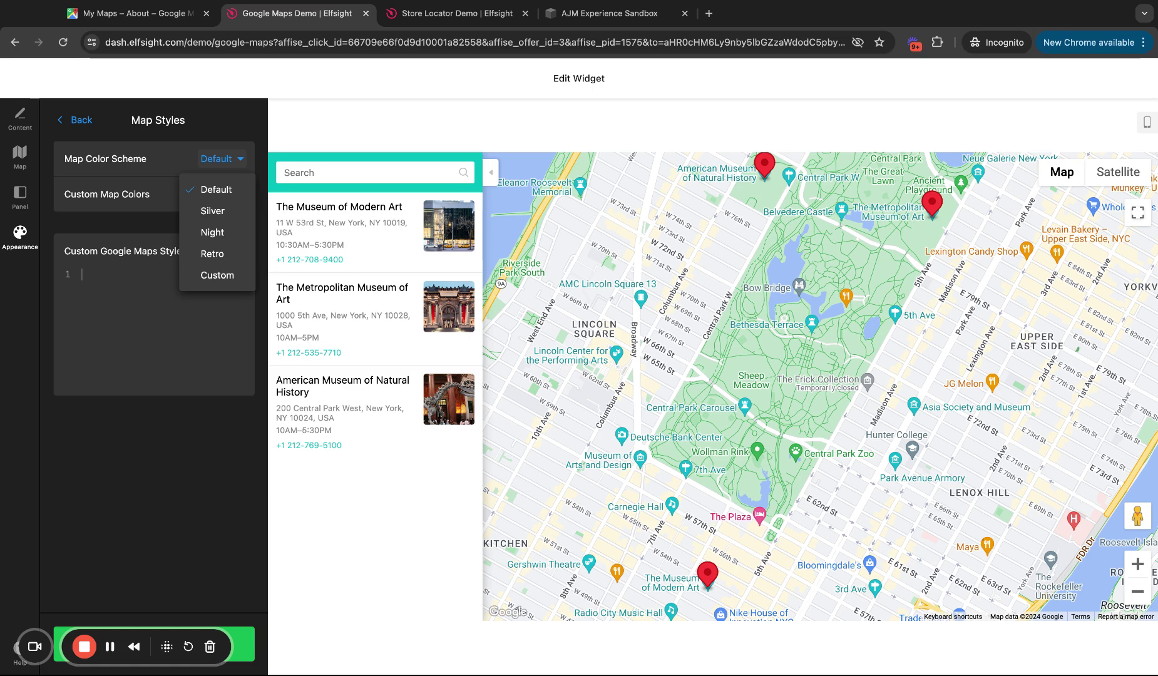
left_click(238, 216)
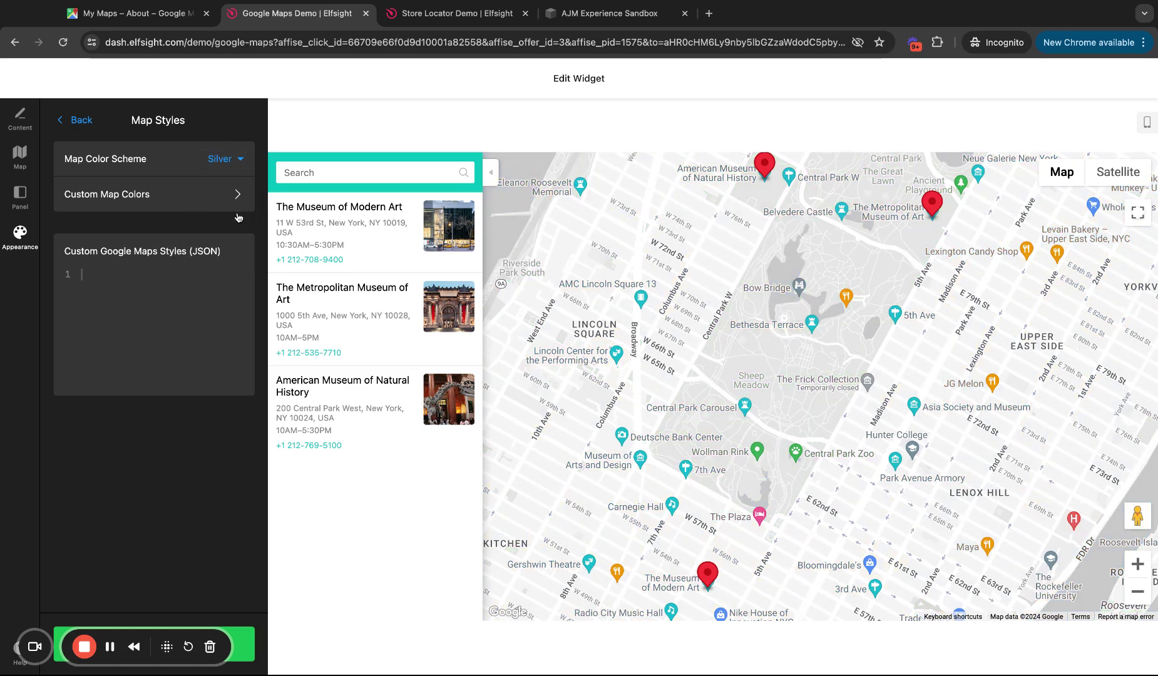
left_click(236, 159)
left_click(236, 233)
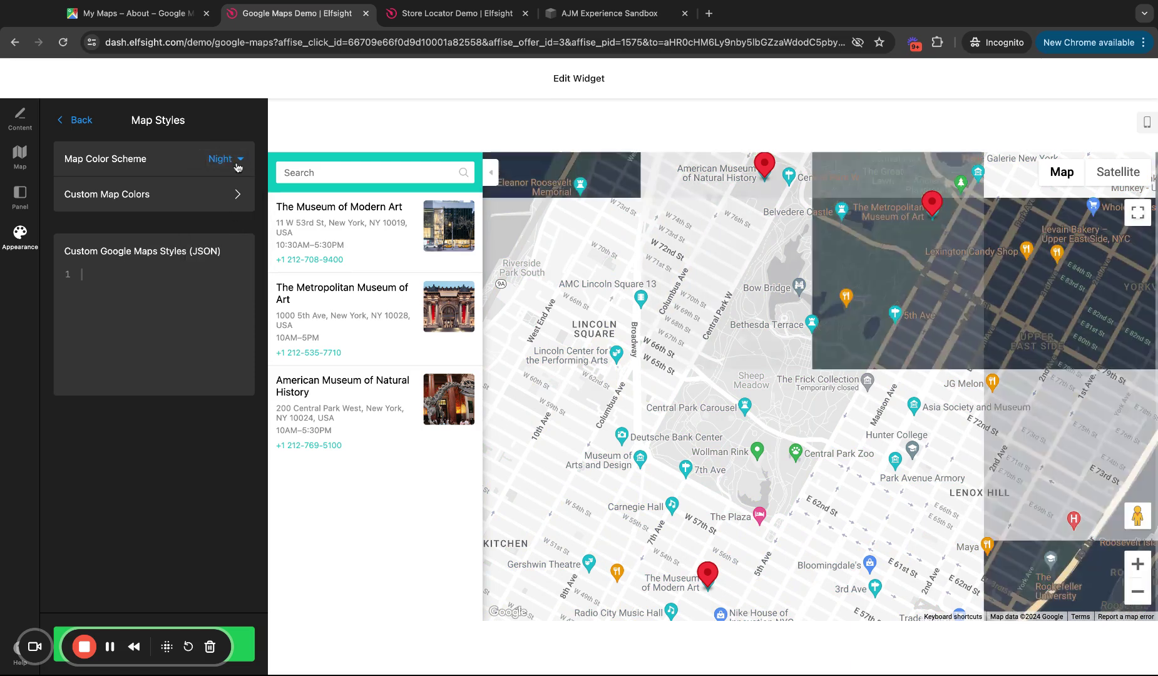
left_click(237, 164)
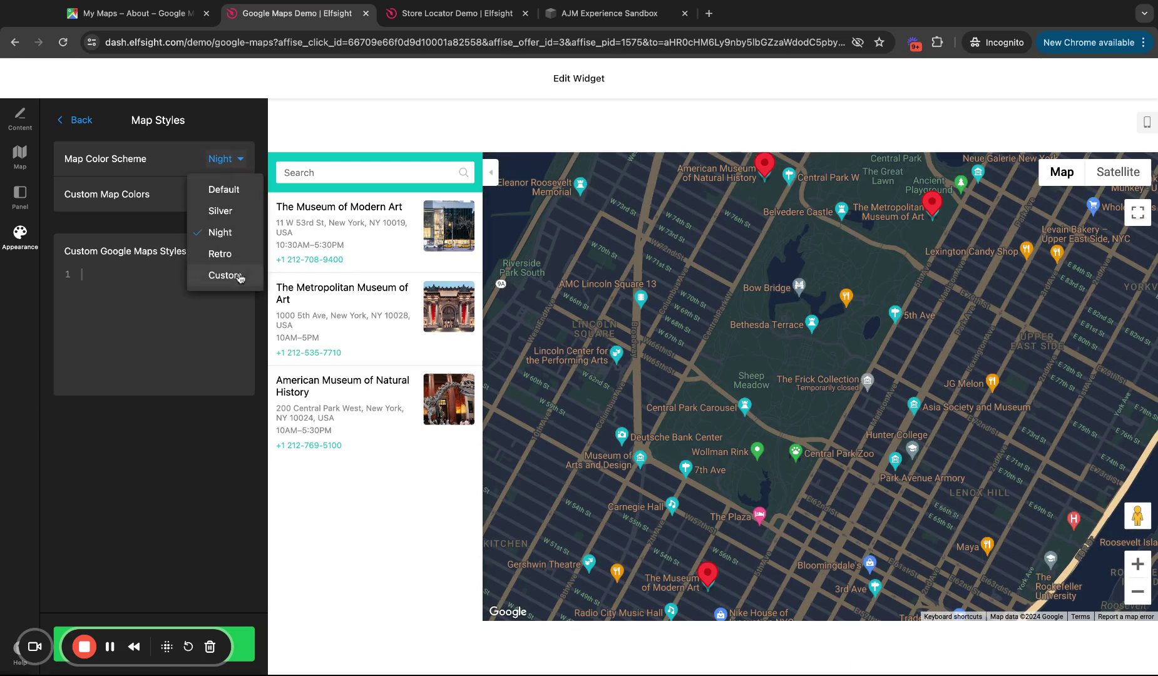
left_click(227, 193)
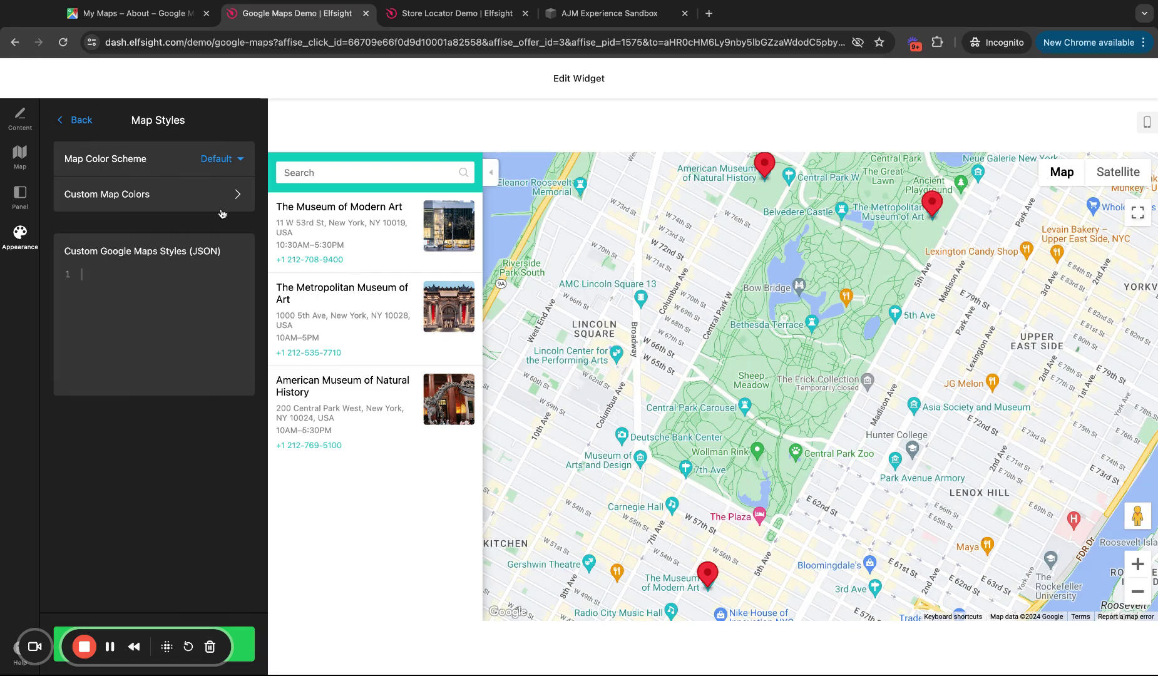
Look over the Custom Map Colors settings without changes and return to Appearance.
left_click(221, 210)
scroll(182, 413, "down", 5)
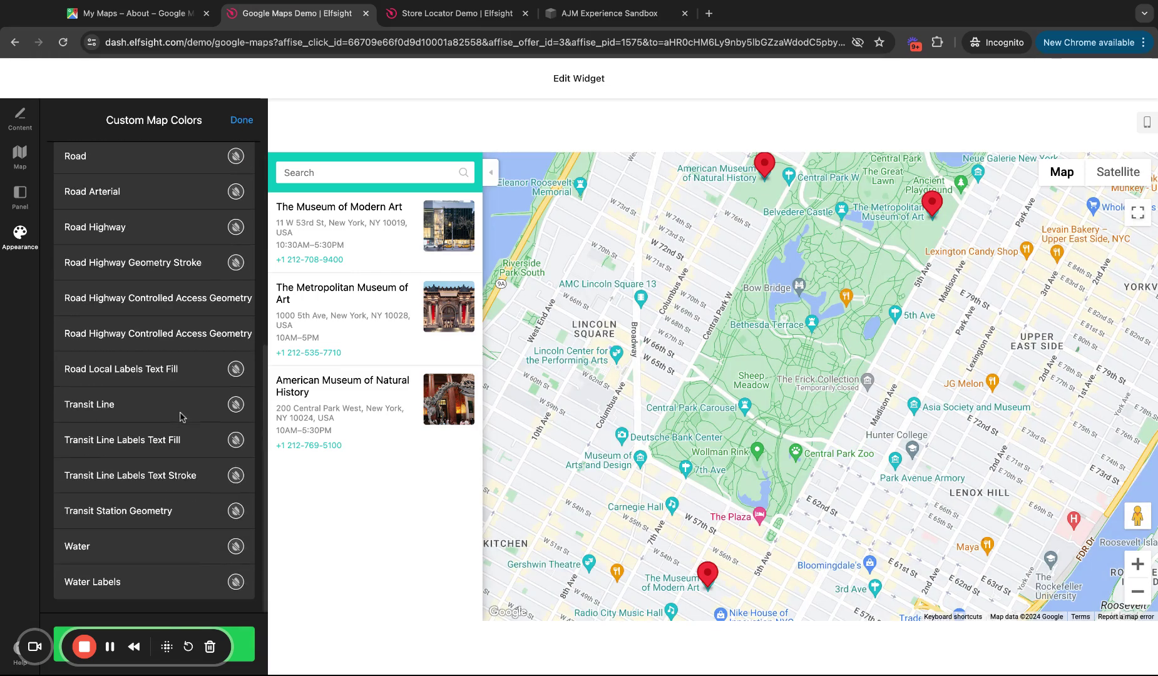
scroll(182, 413, "up", 5)
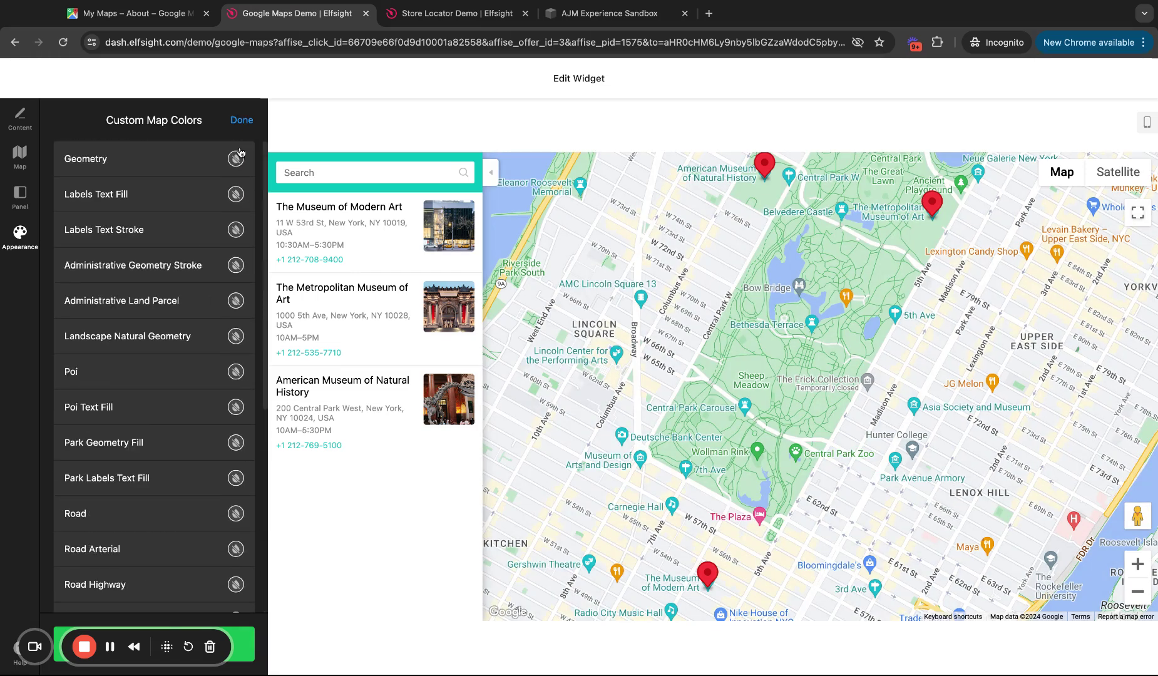
left_click(239, 126)
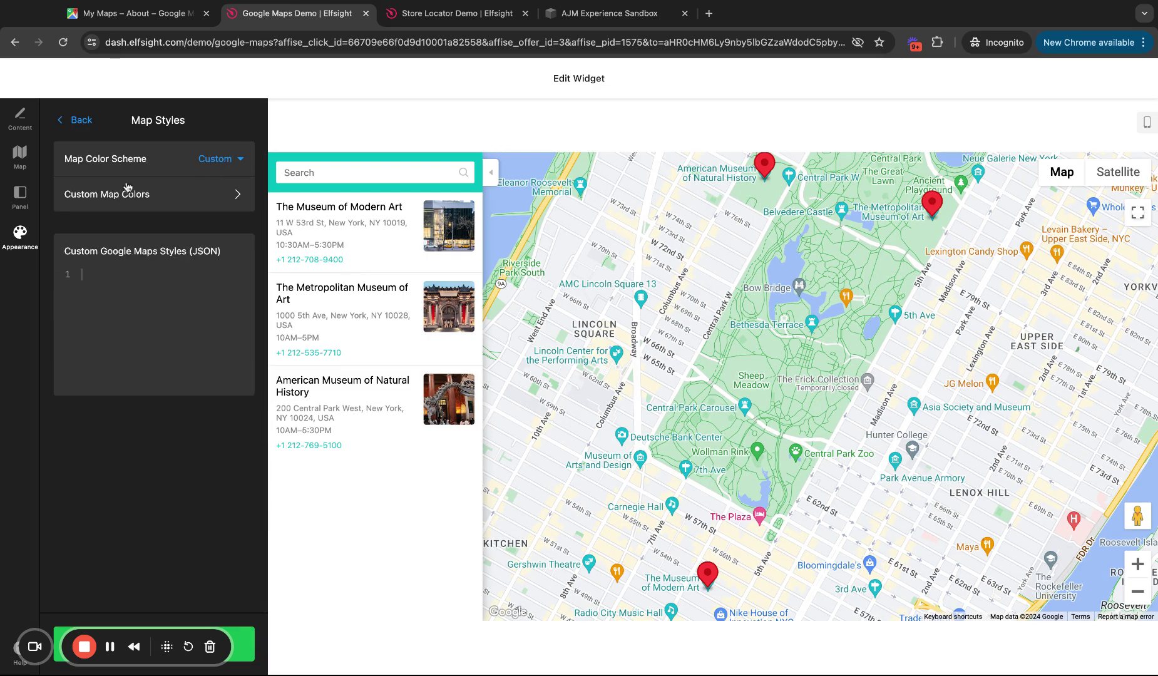
left_click(76, 124)
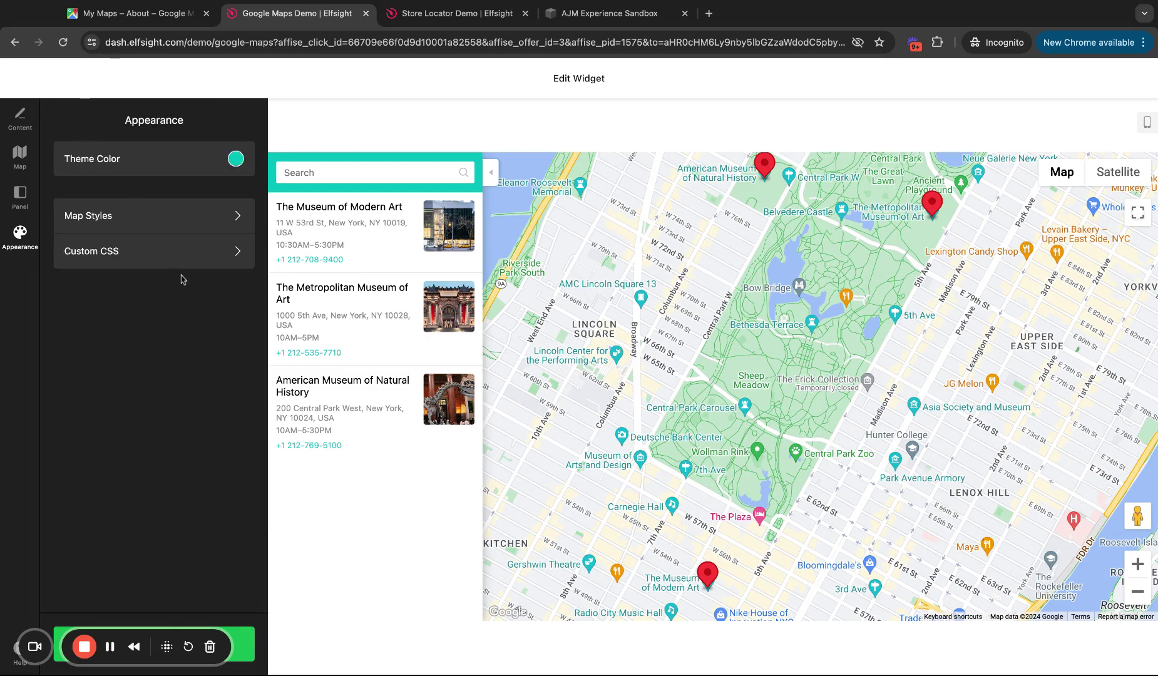
left_click(182, 224)
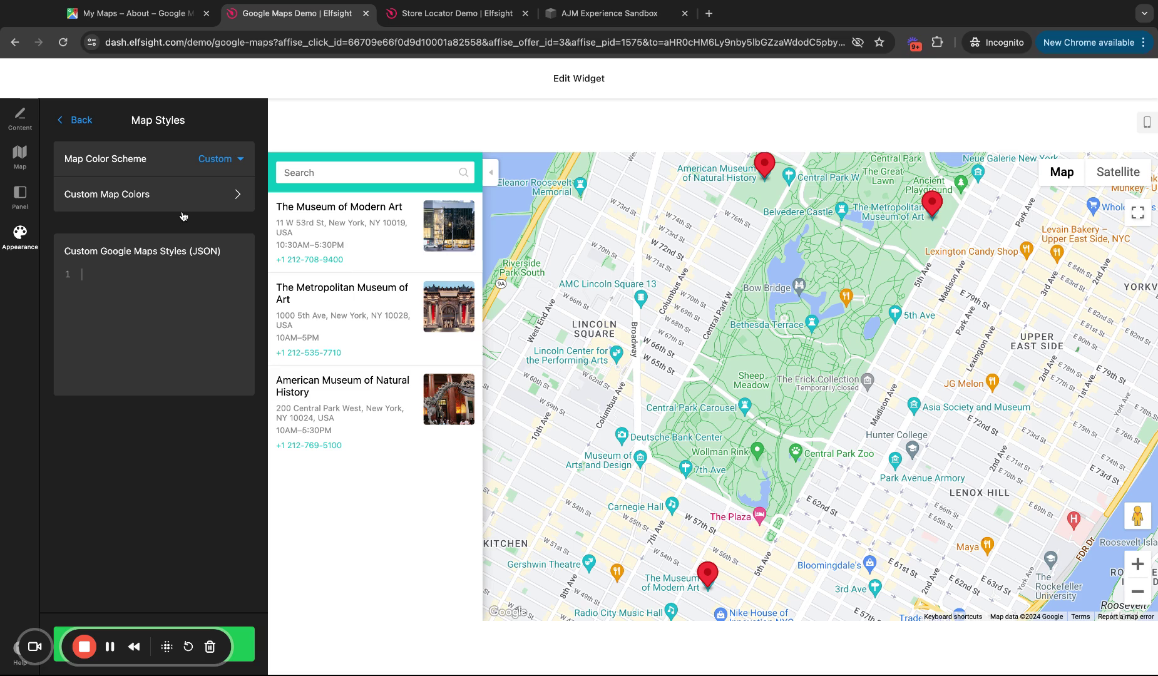
left_click(86, 125)
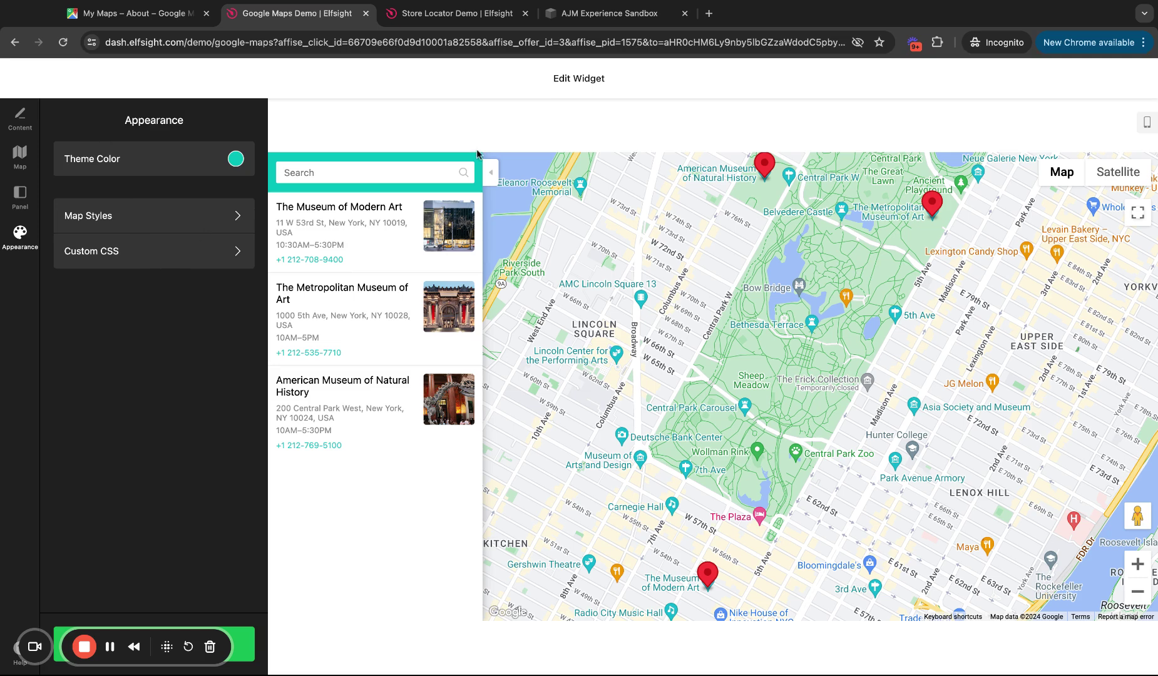
Start the Store Locator demo from the Store Locator template and turn off Show Numbers of Locations.
left_click(443, 19)
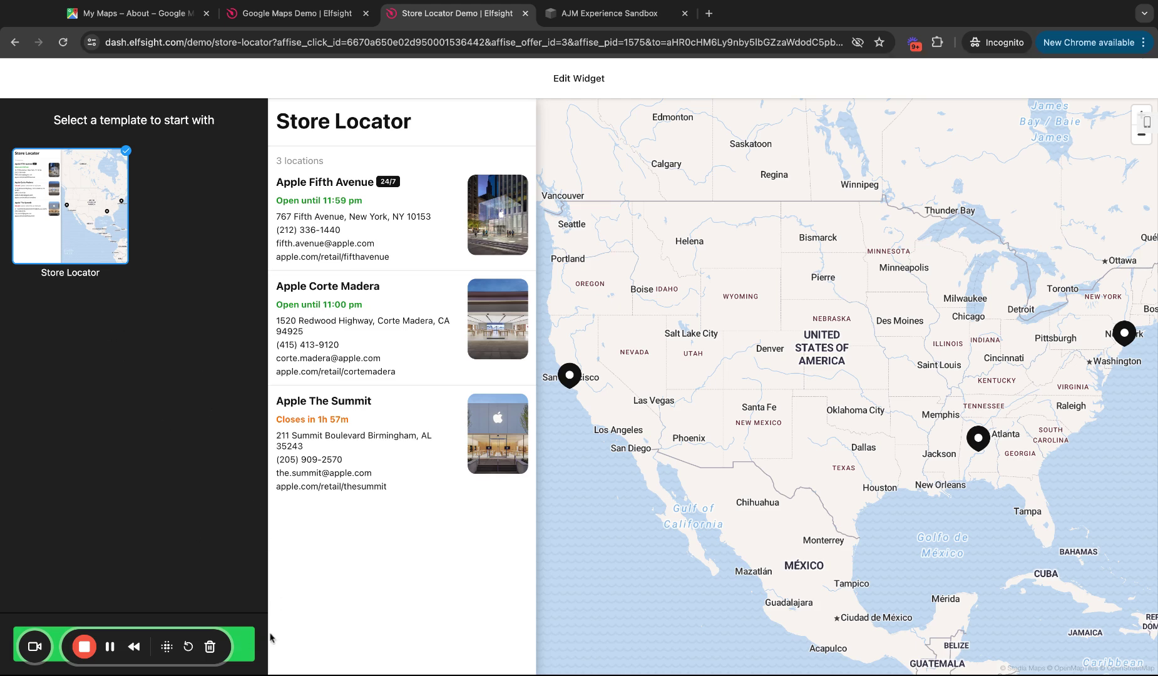
left_click(108, 199)
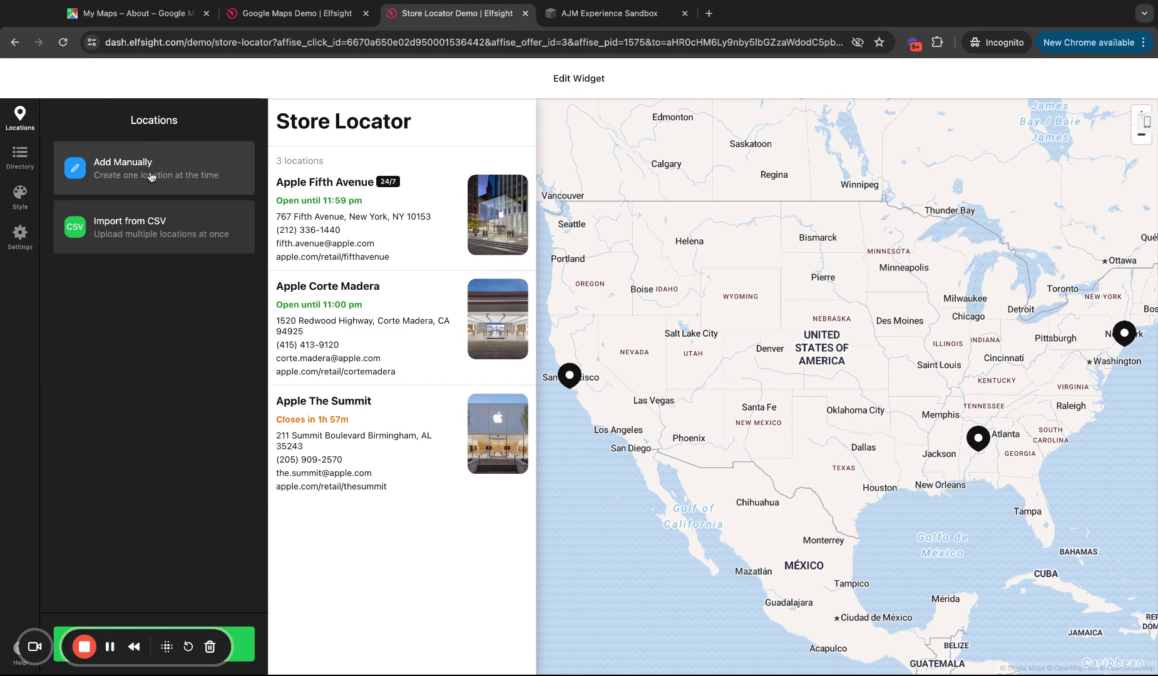
left_click(136, 249)
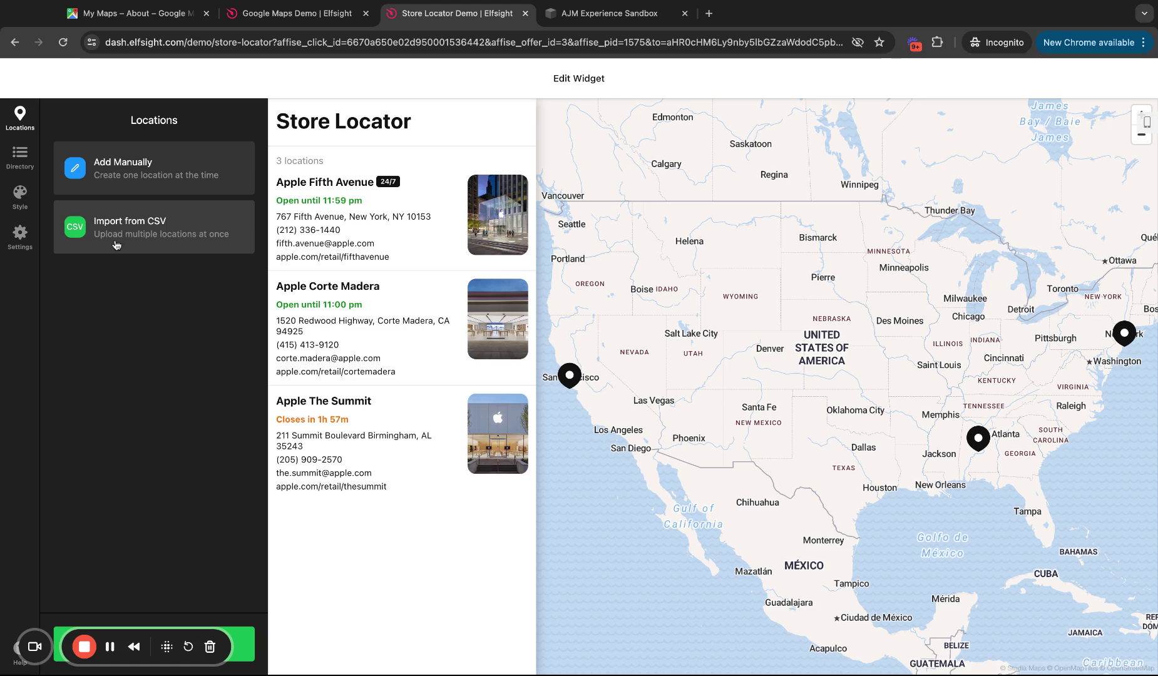
left_click(19, 153)
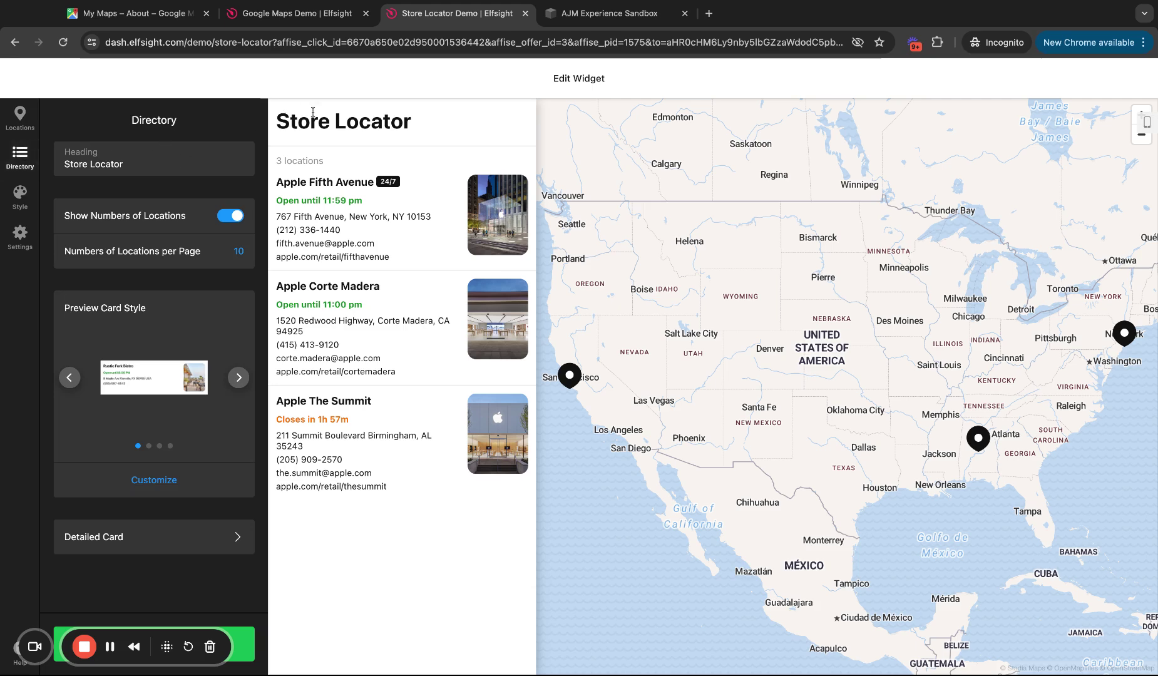
left_click(143, 159)
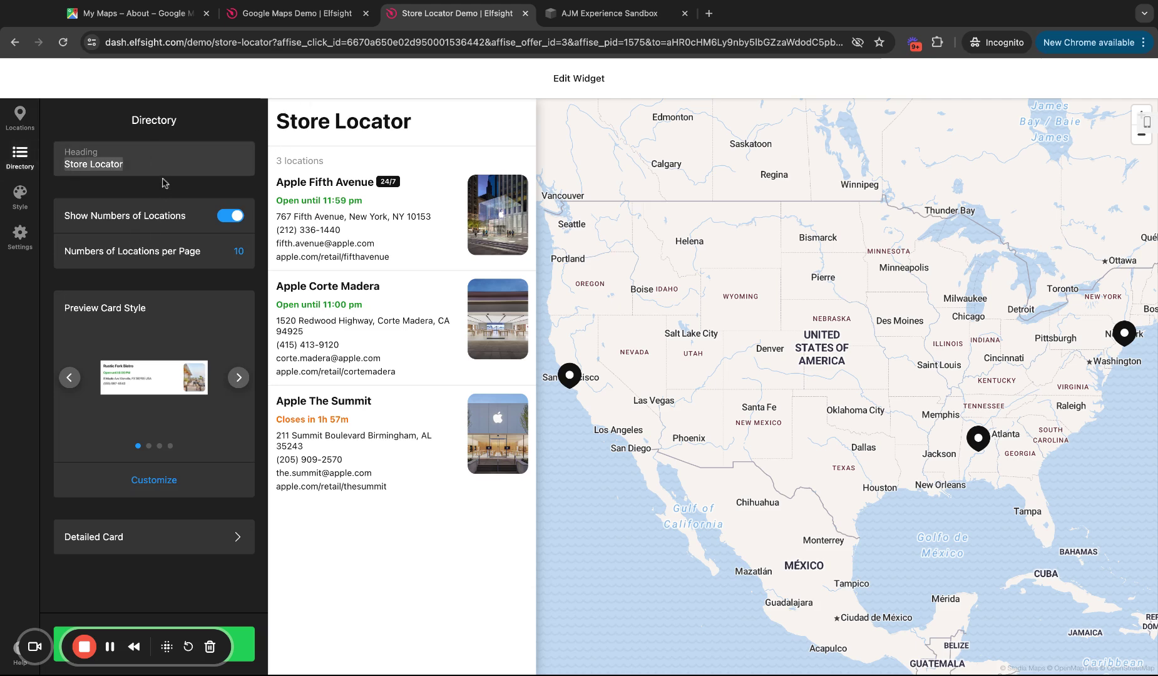
left_click(238, 215)
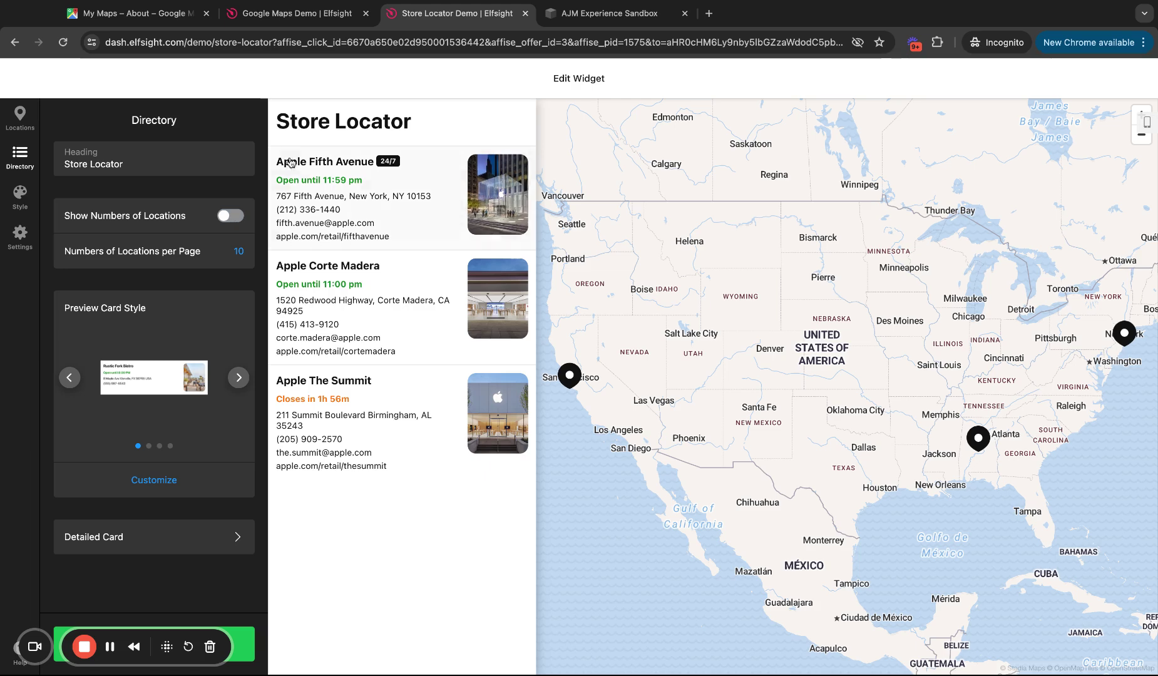
Turn the location count back on and make preview cards show large photos on top.
left_click(237, 215)
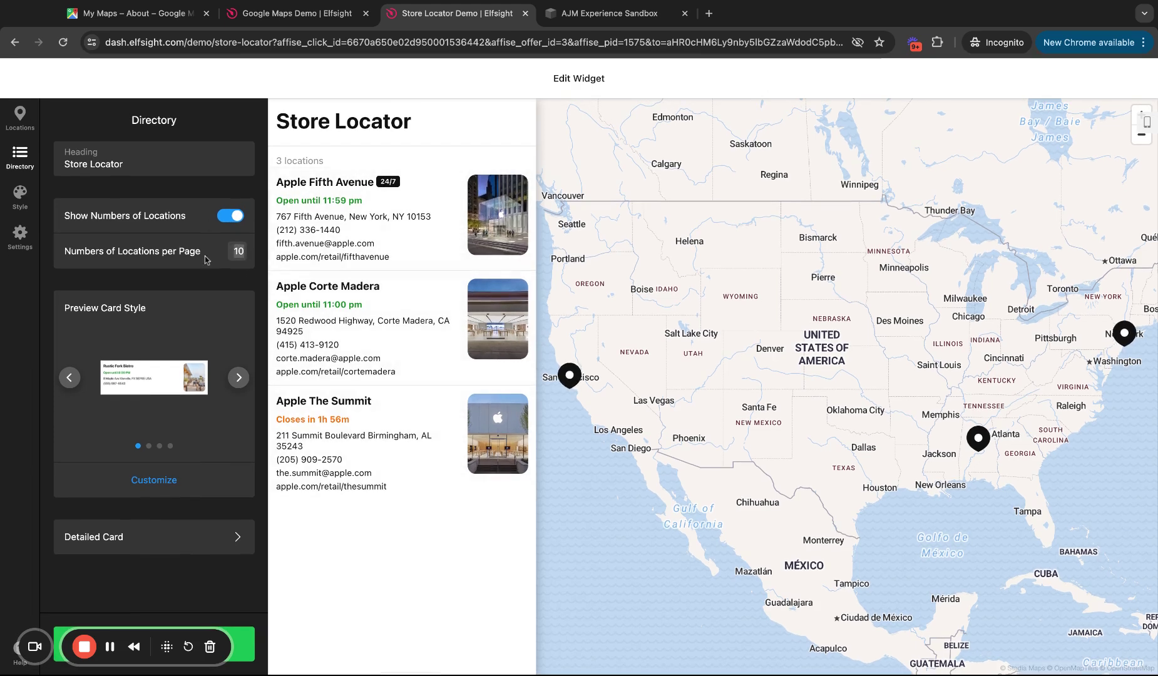
left_click(239, 377)
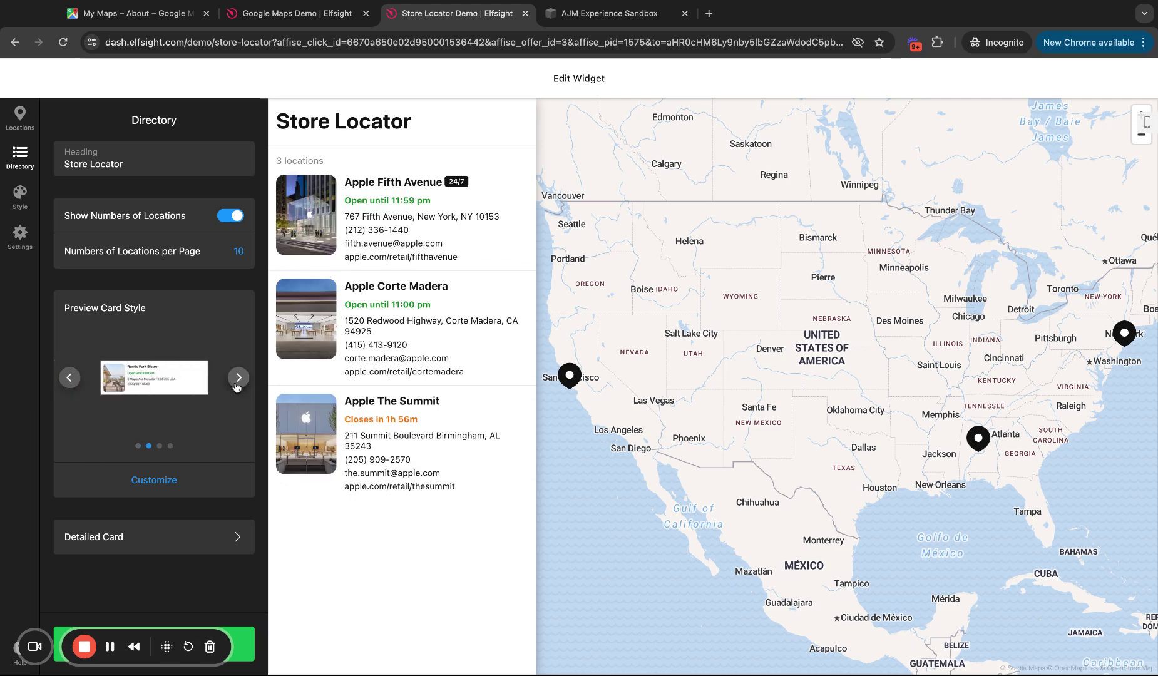
left_click(237, 383)
Look through the preview card element and Detailed Card options.
left_click(172, 488)
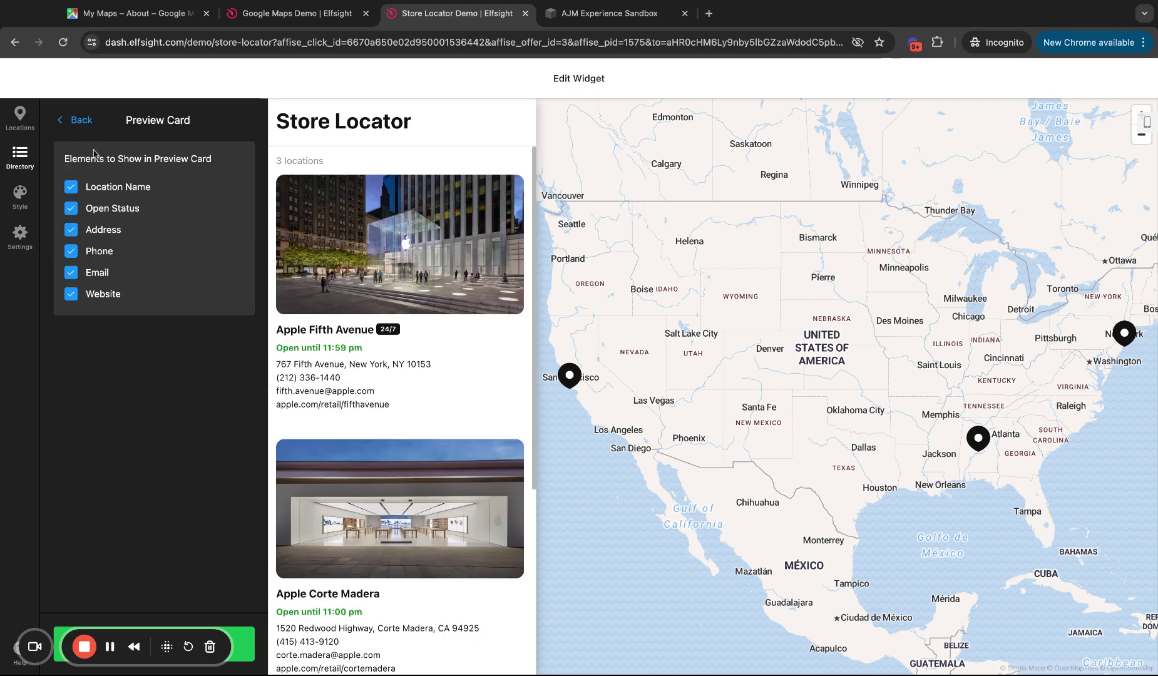
left_click(72, 121)
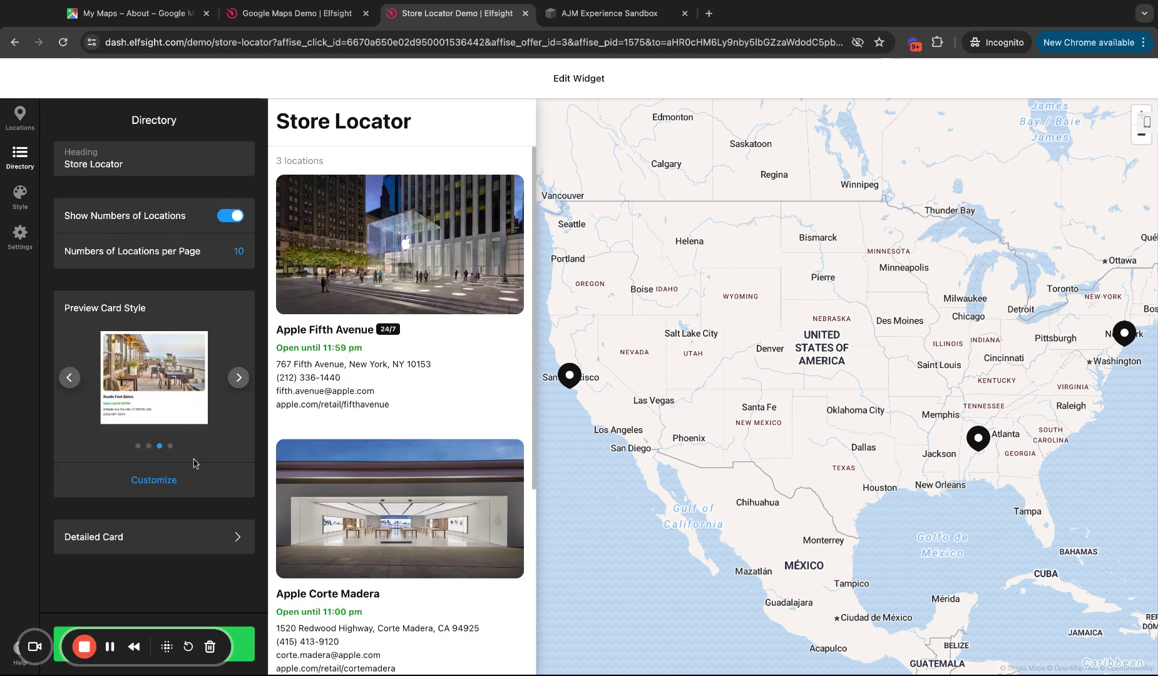
left_click(193, 544)
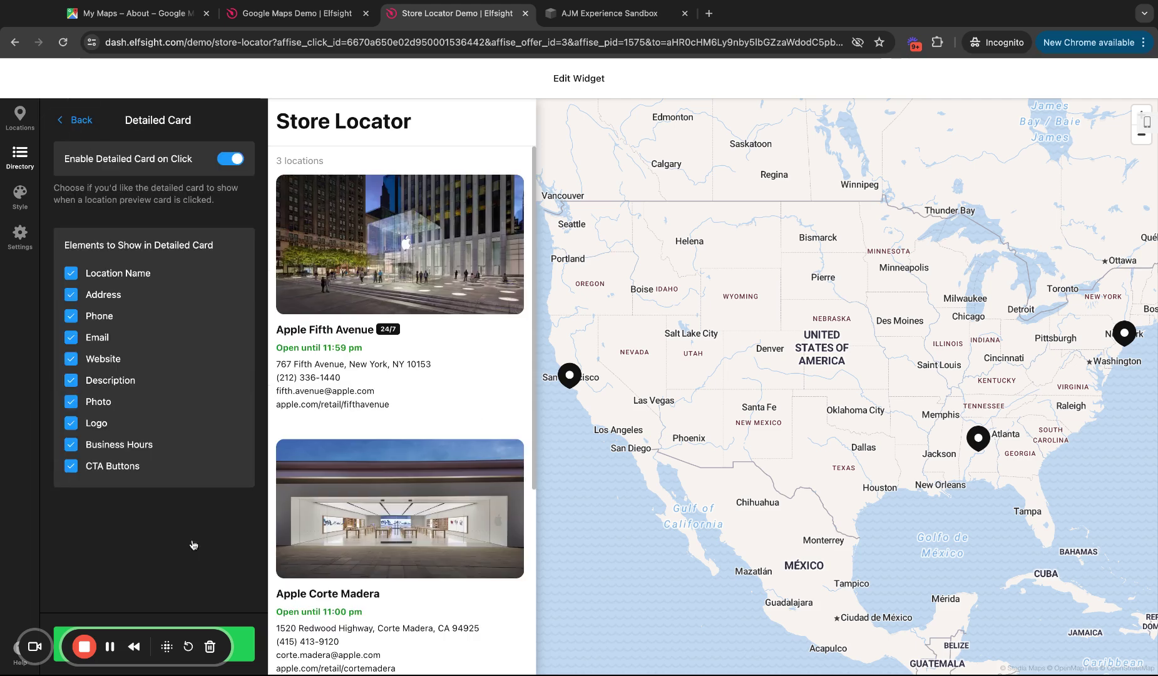
left_click(78, 122)
left_click(20, 195)
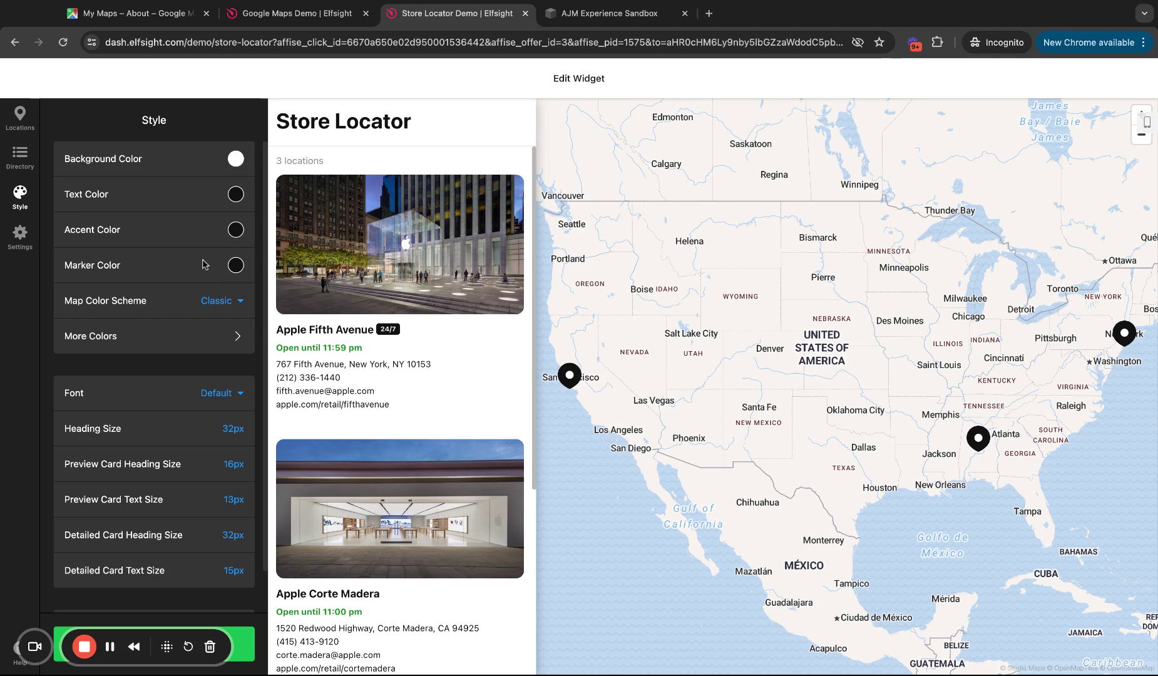
Preview the Light and Dark map colour schemes, then return to Classic.
scroll(224, 225, "down", 1)
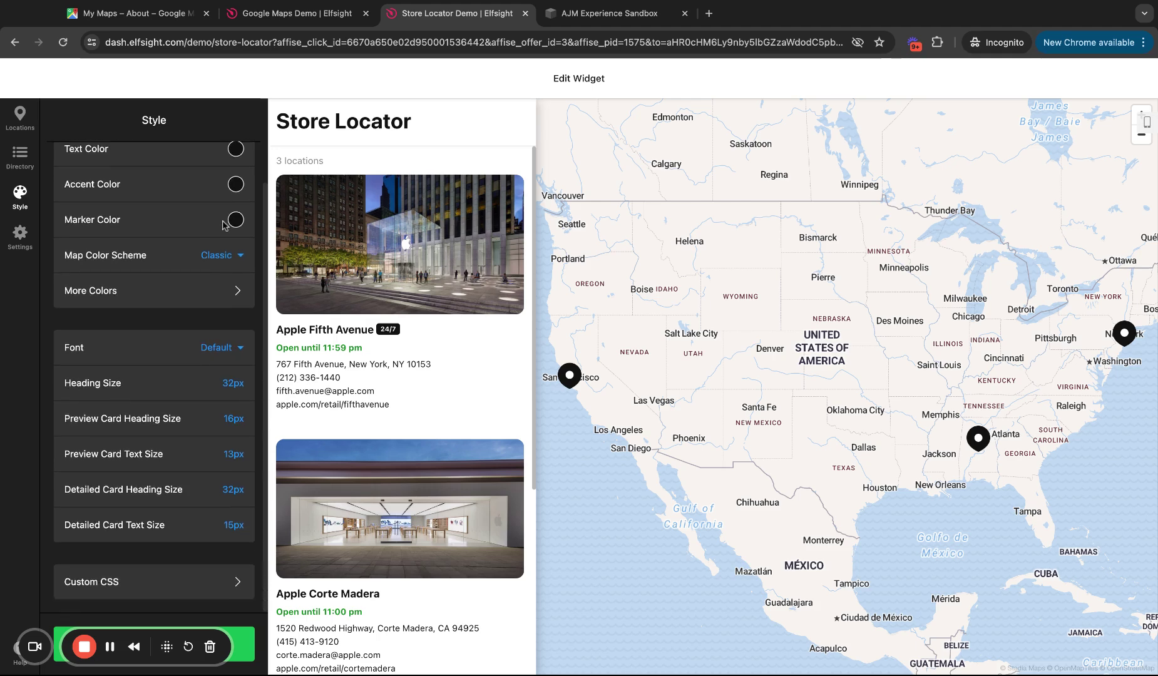
scroll(224, 225, "up", 1)
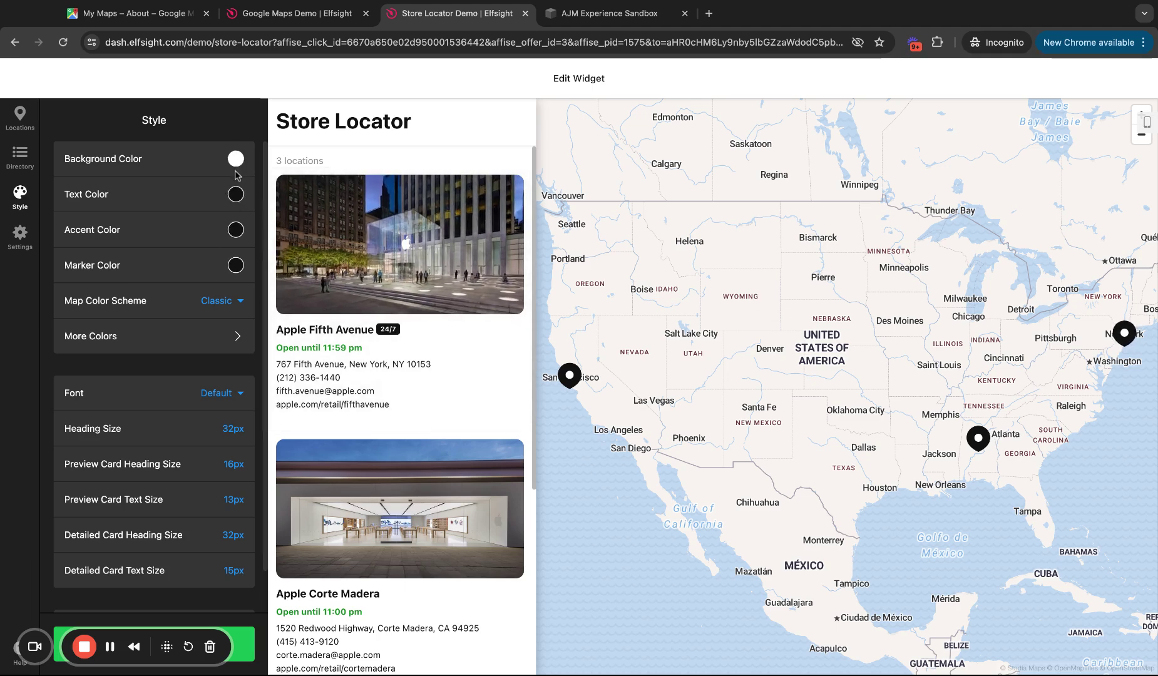
left_click(231, 302)
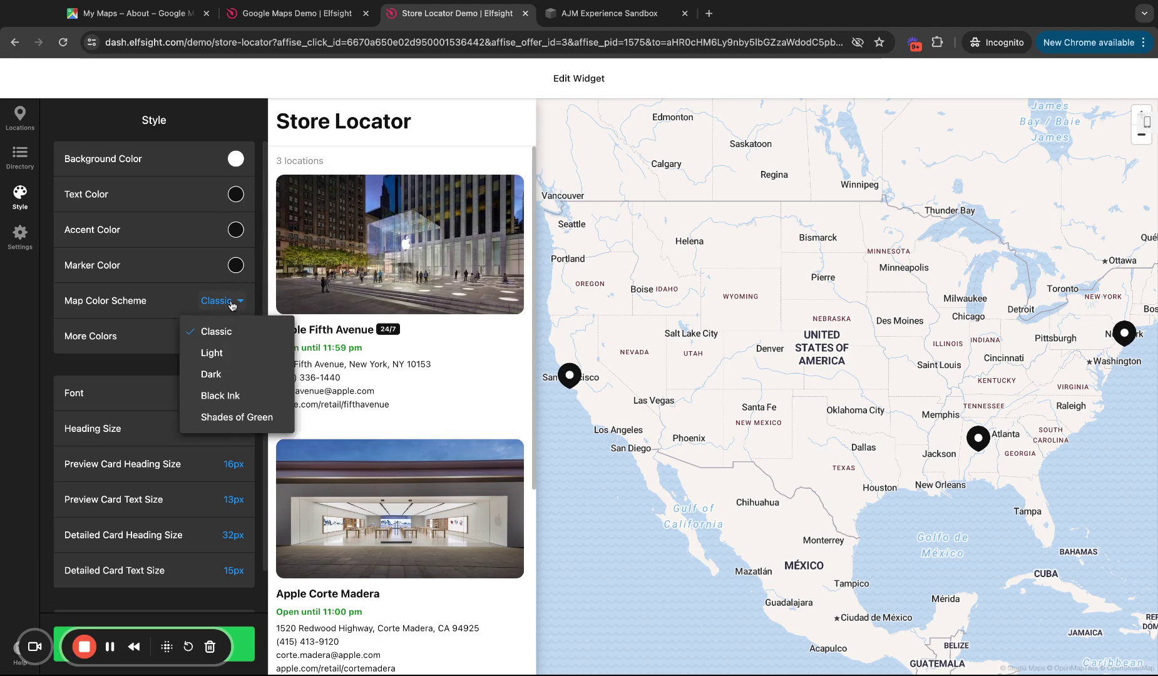
left_click(234, 351)
left_click(231, 301)
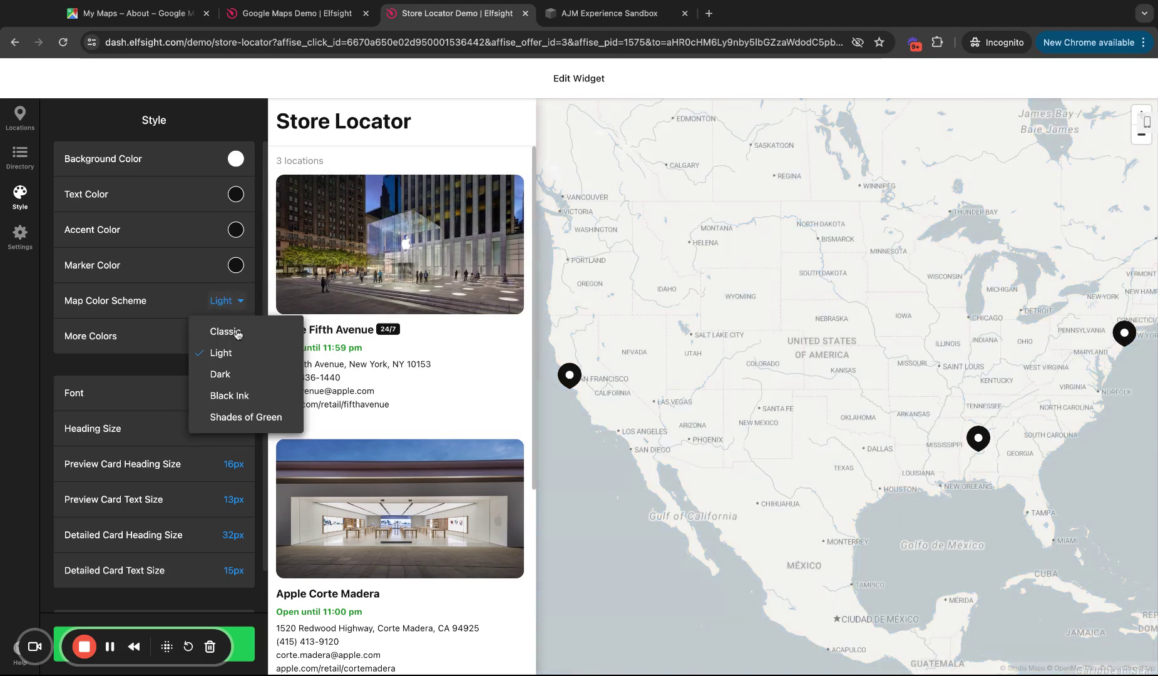
left_click(237, 373)
left_click(231, 309)
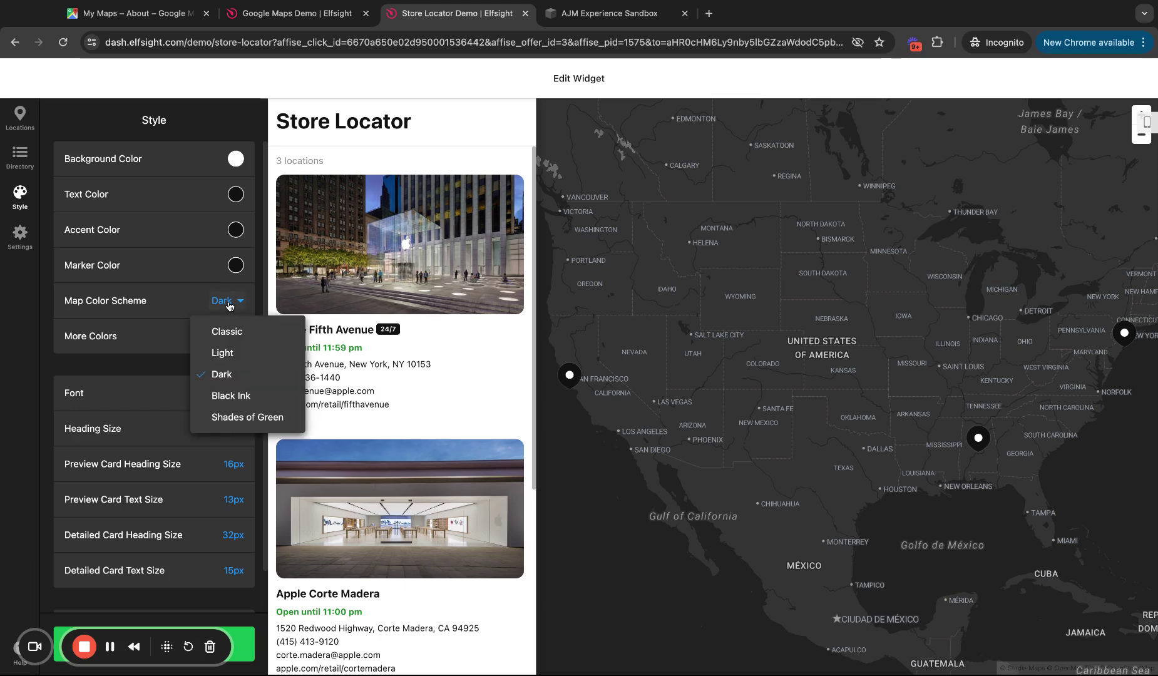
left_click(231, 332)
Check the open/closed status colours, then go to the general Settings page.
left_click(231, 339)
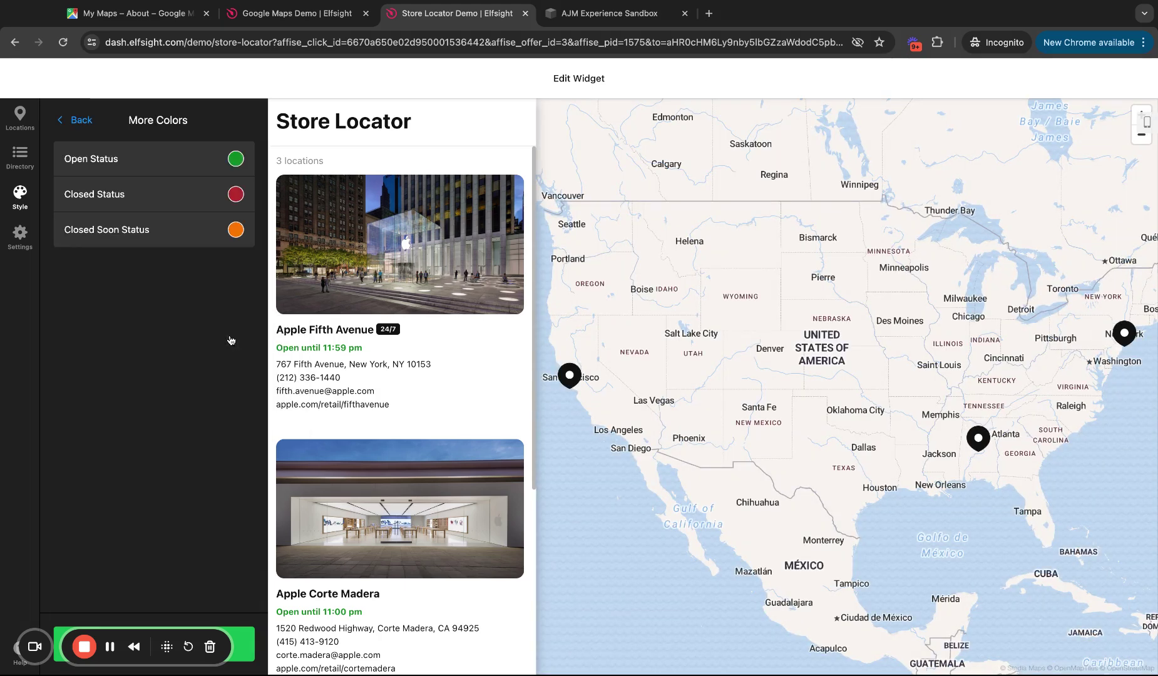
left_click(75, 120)
scroll(197, 341, "down", 1)
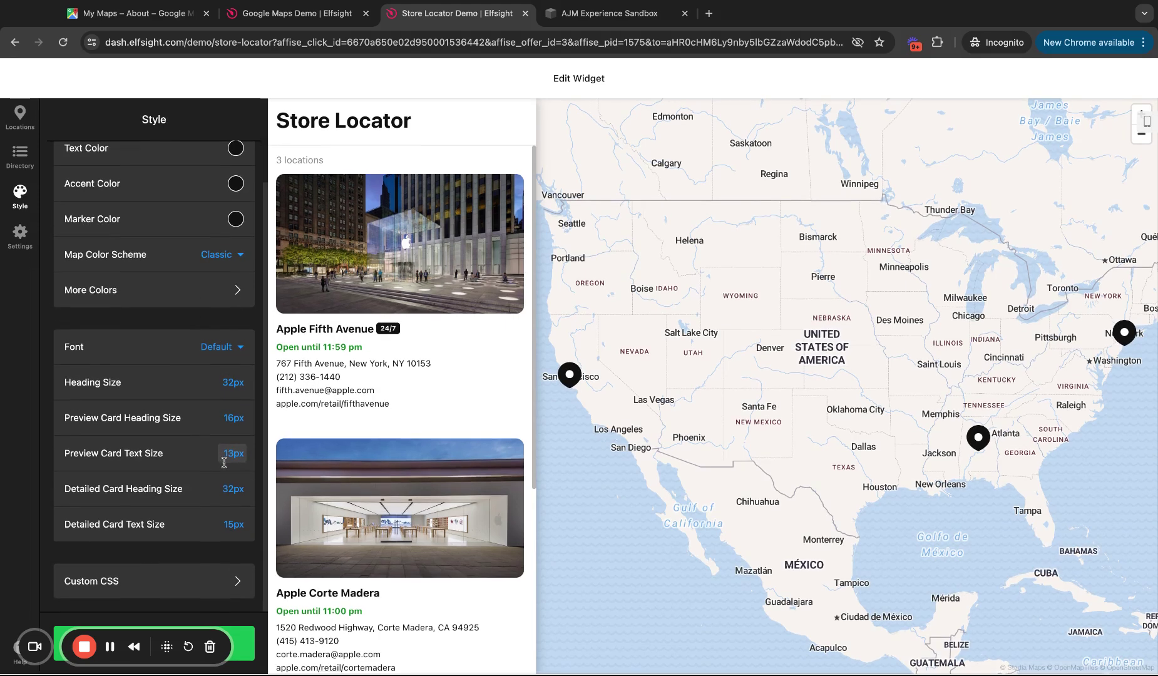
left_click(18, 233)
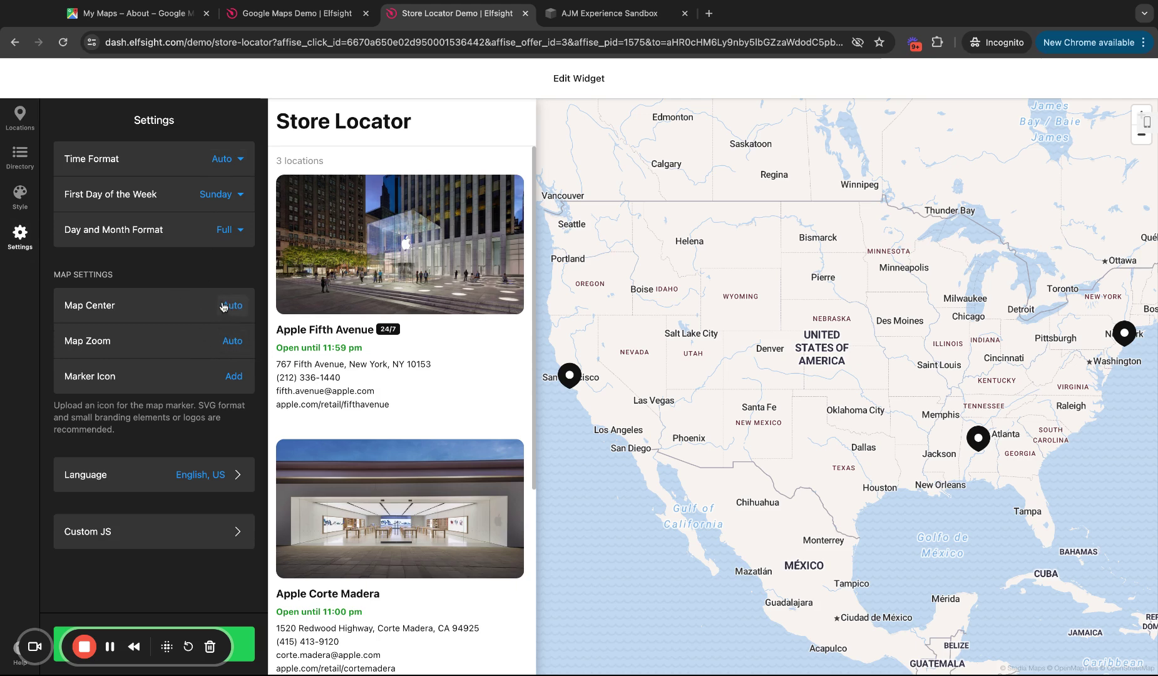
Glance at the marker icon options, then switch to the Google My Maps 'About' page.
left_click(234, 376)
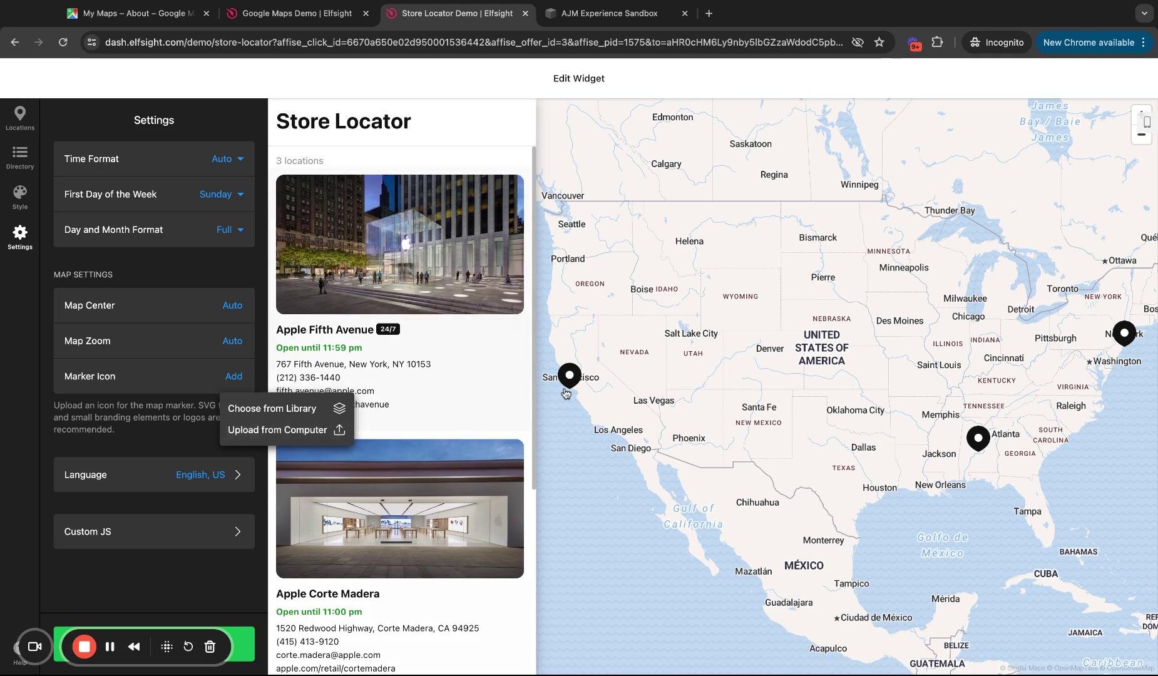
left_click(209, 574)
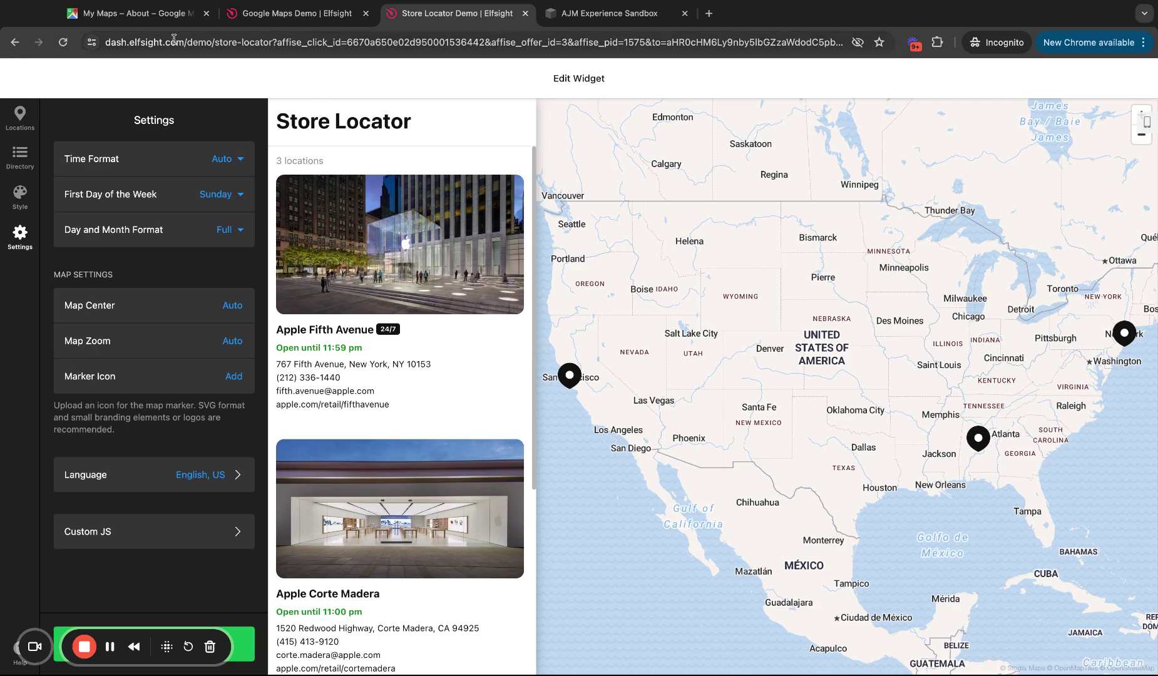
left_click(156, 19)
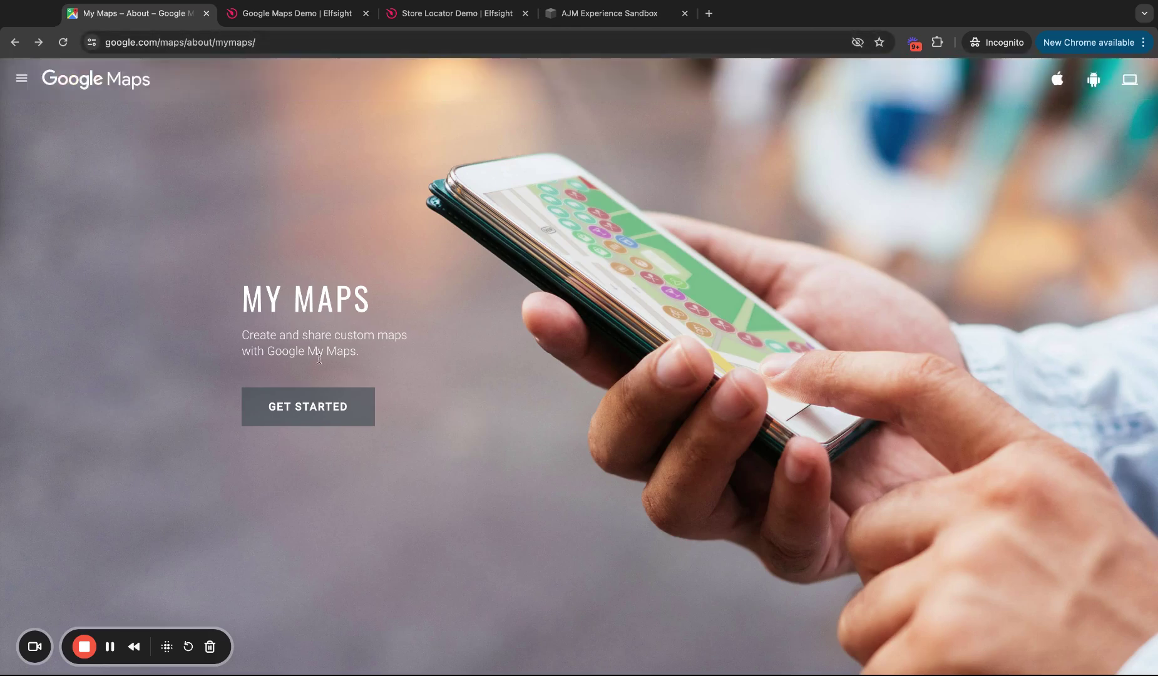
Go to the maps list and create a new Untitled map.
left_click(321, 413)
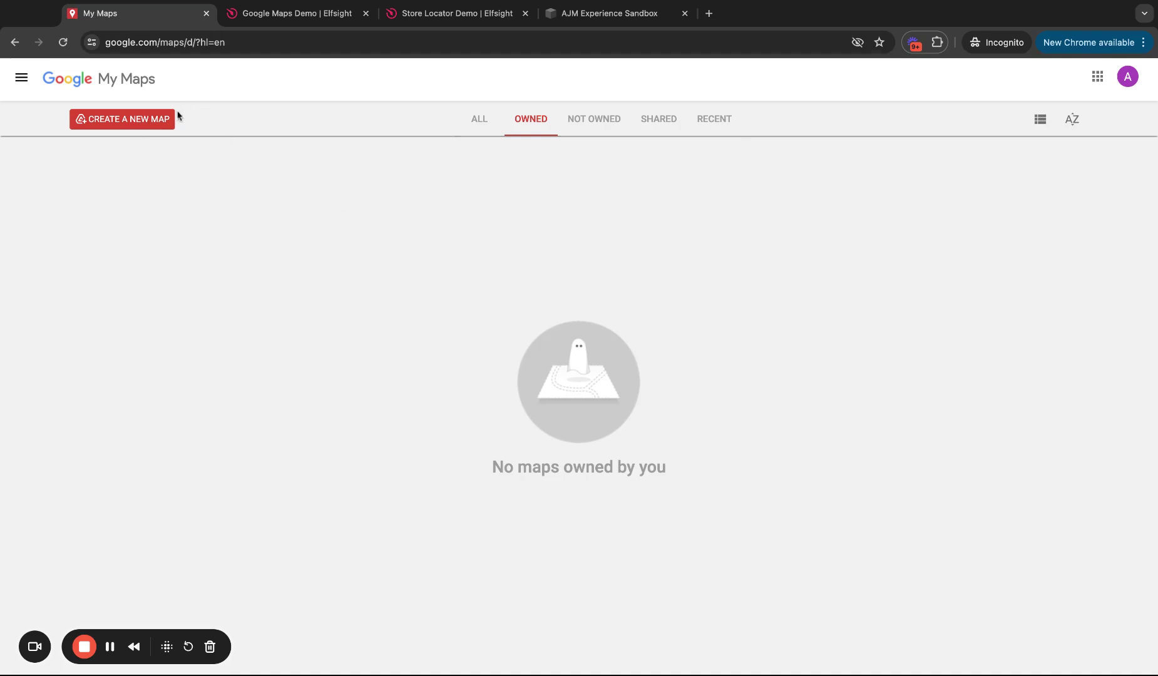
left_click(164, 125)
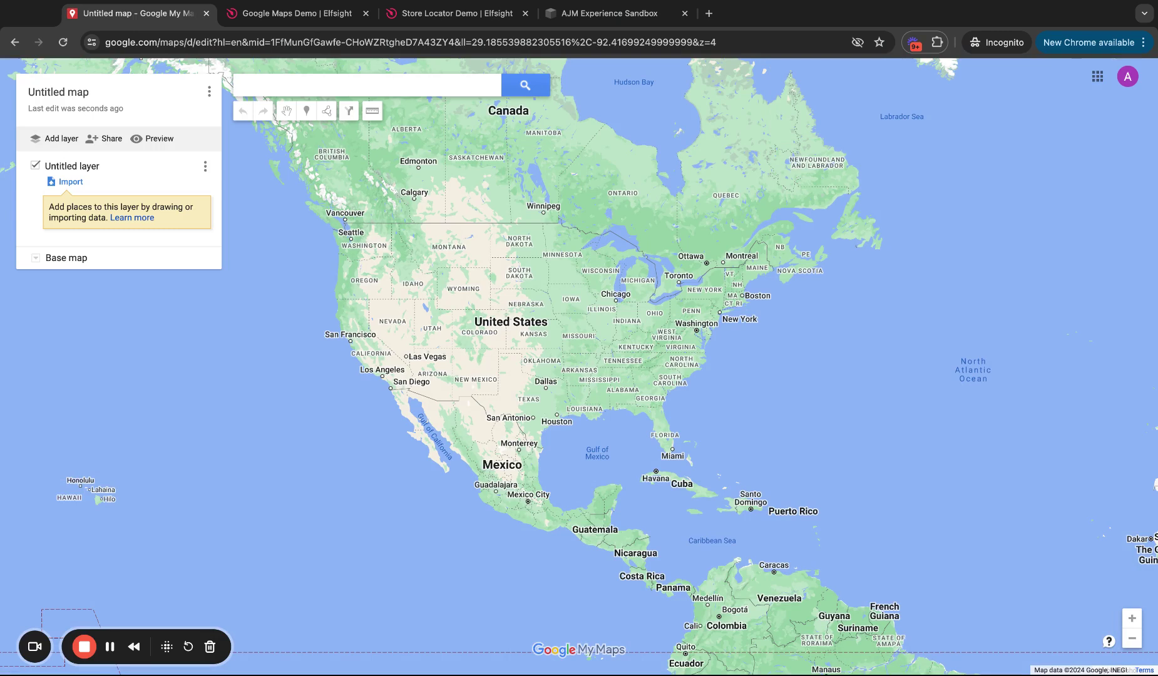
Search for 'ponce city' and add Ponce City Market to the Untitled layer.
left_click(428, 84)
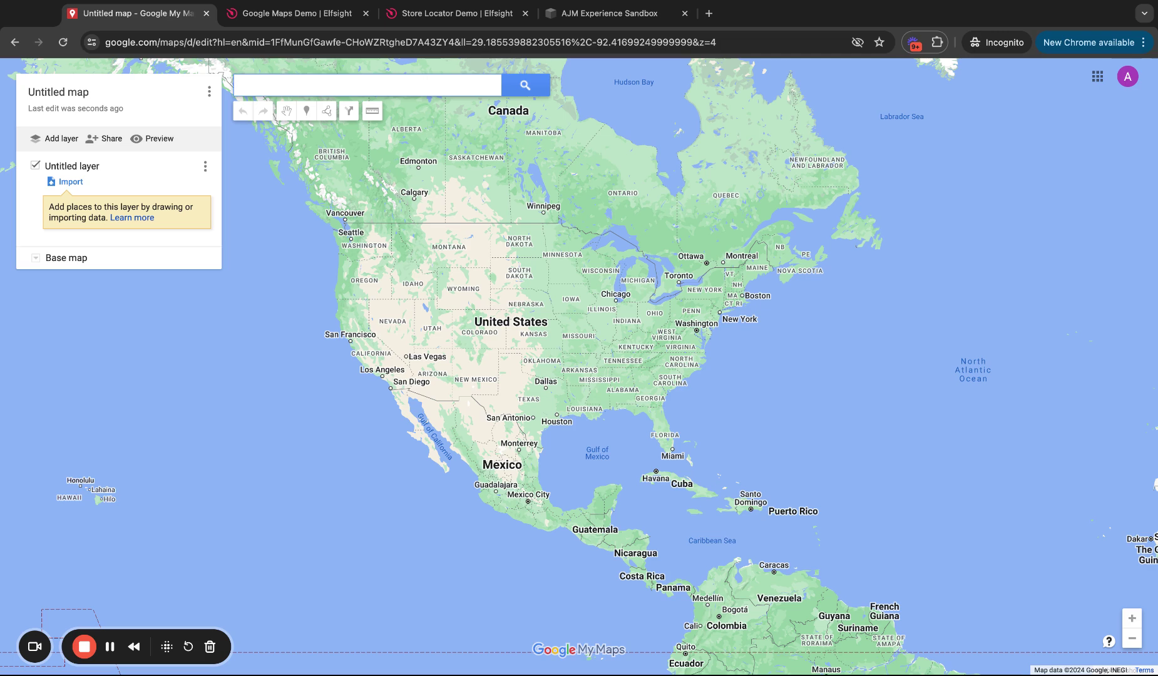
type("ponce city")
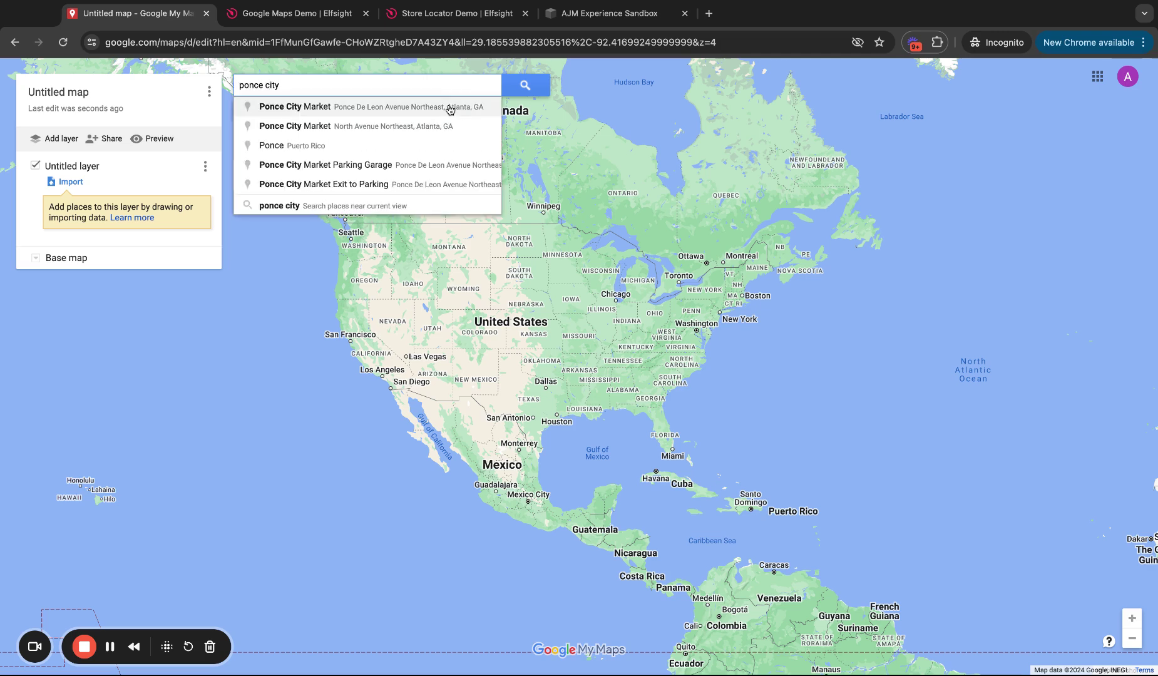
key("Return")
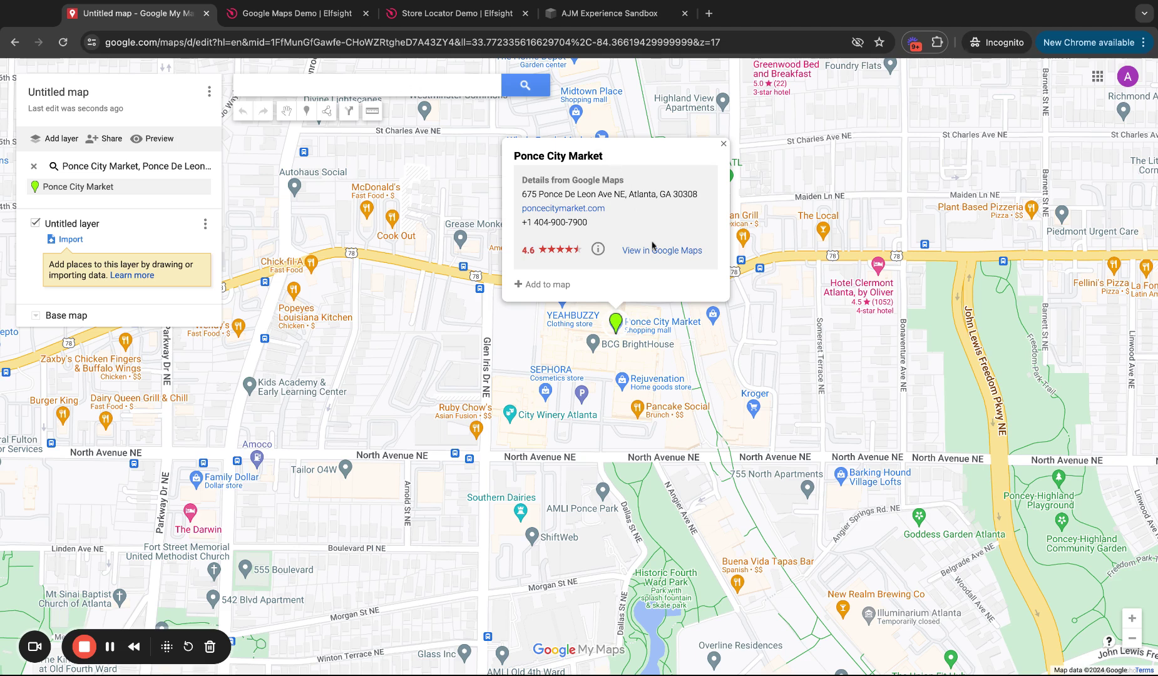
left_click(546, 285)
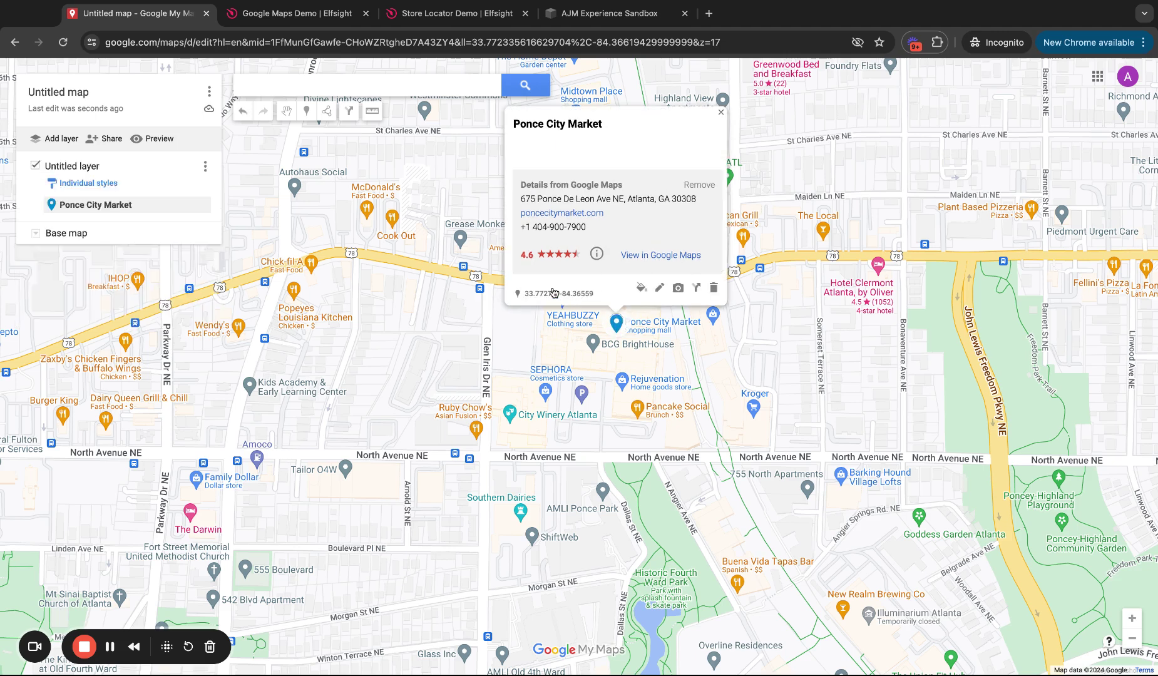
Give the Ponce City Market pin the restaurant icon, browsing More icons without changing it.
left_click(642, 290)
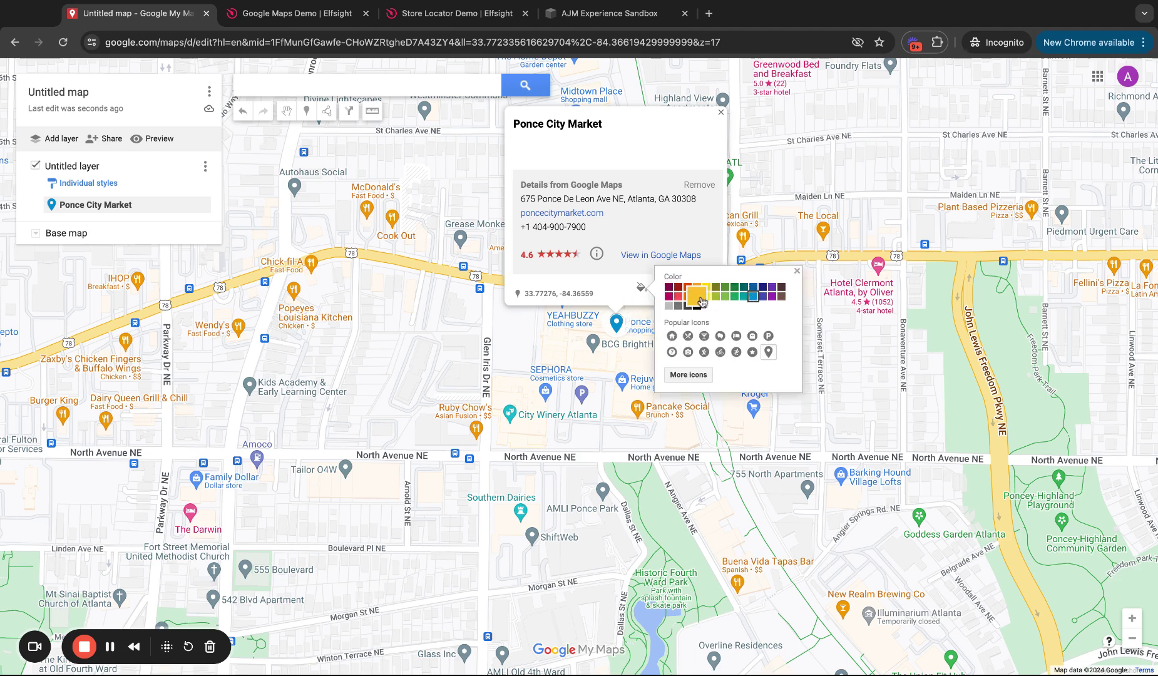
left_click(689, 338)
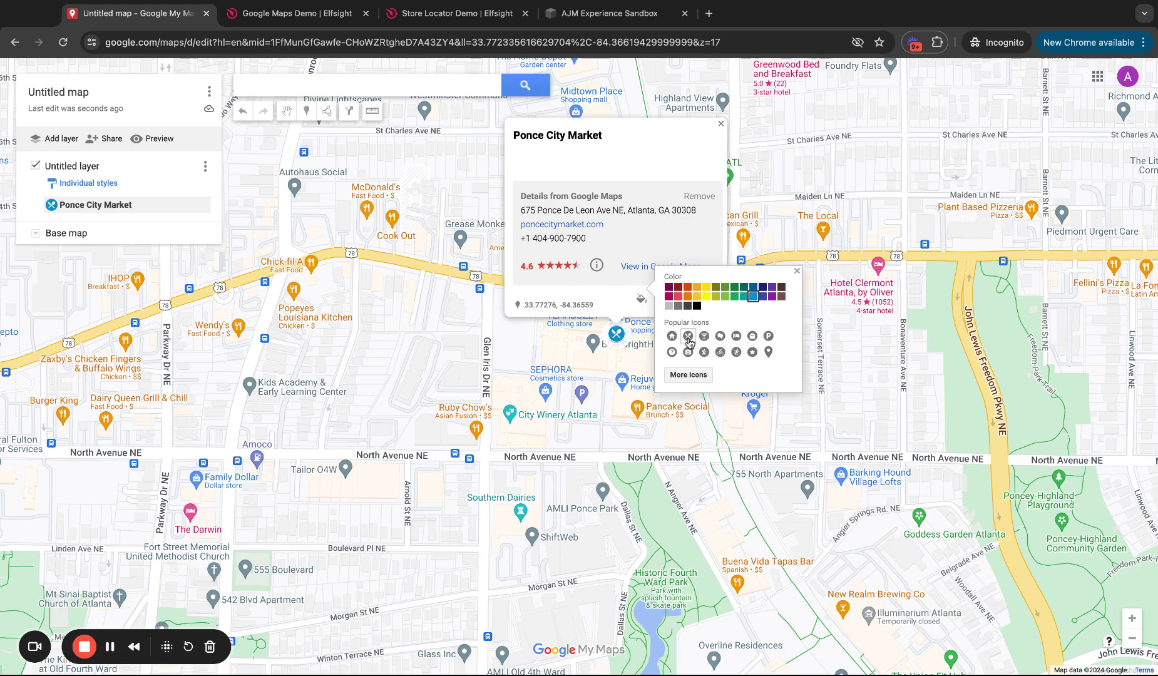
left_click(689, 375)
scroll(594, 238, "down", 10)
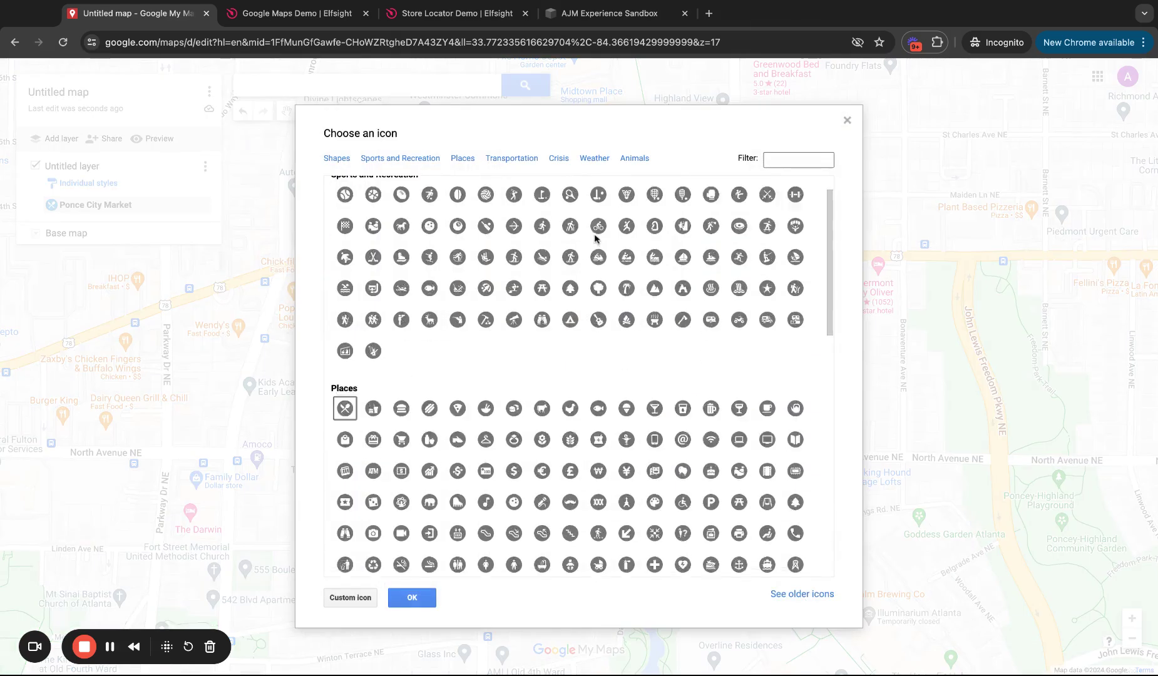
scroll(595, 238, "up", 10)
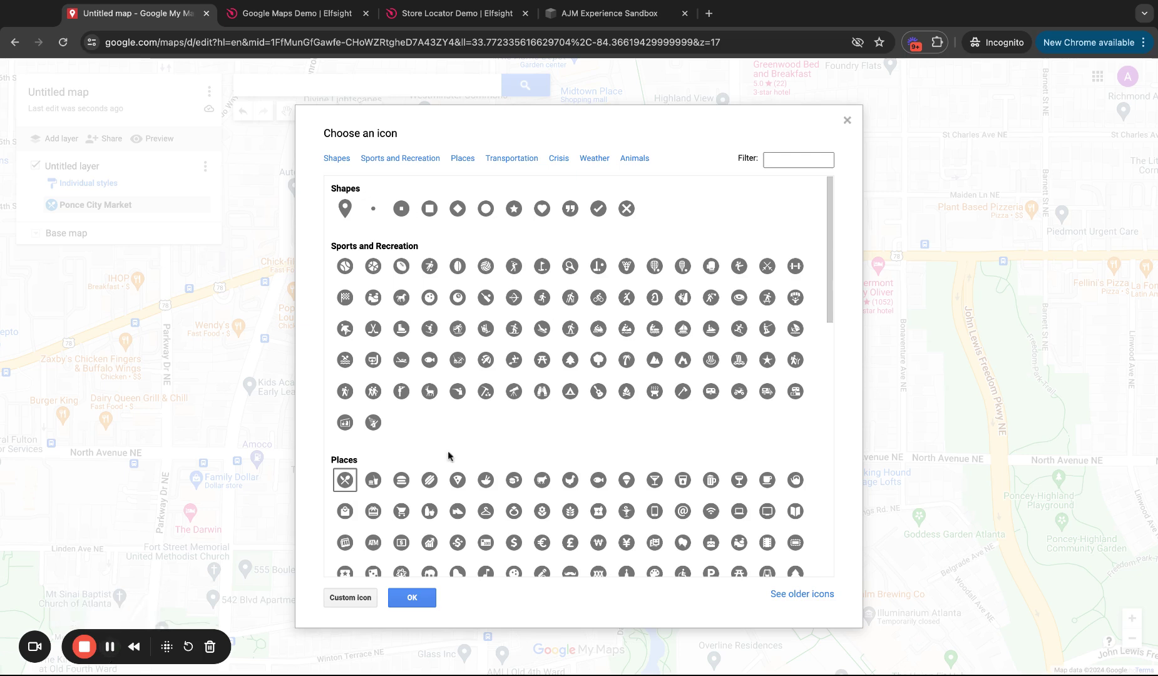
left_click(847, 121)
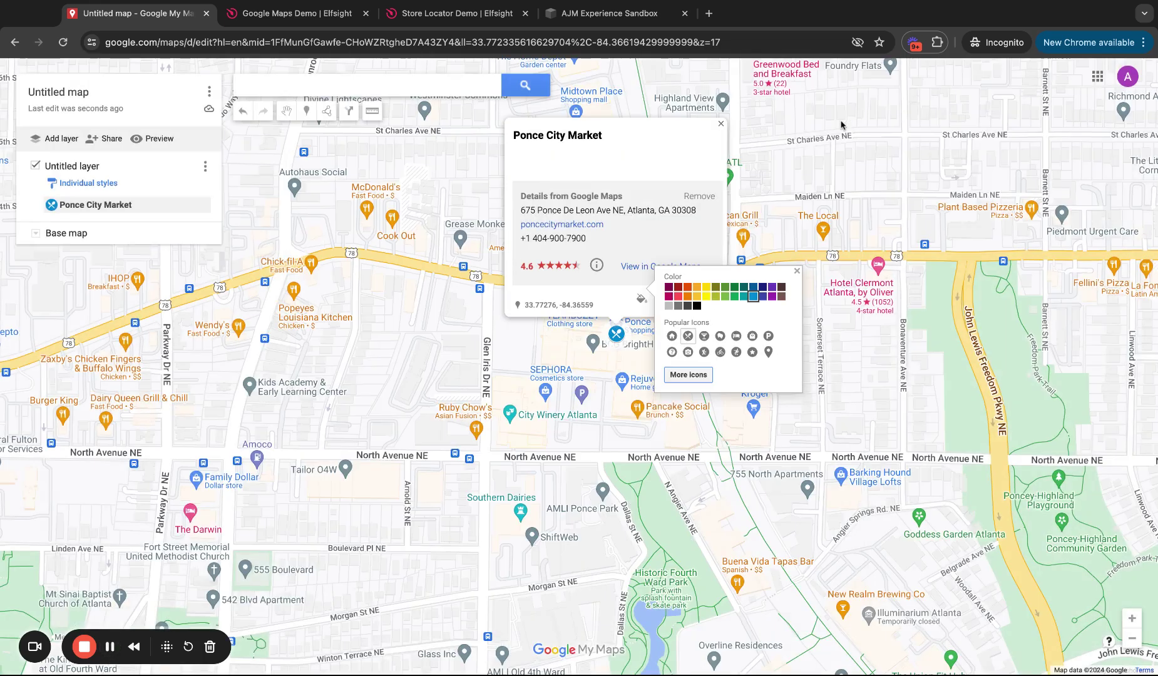
left_click(630, 317)
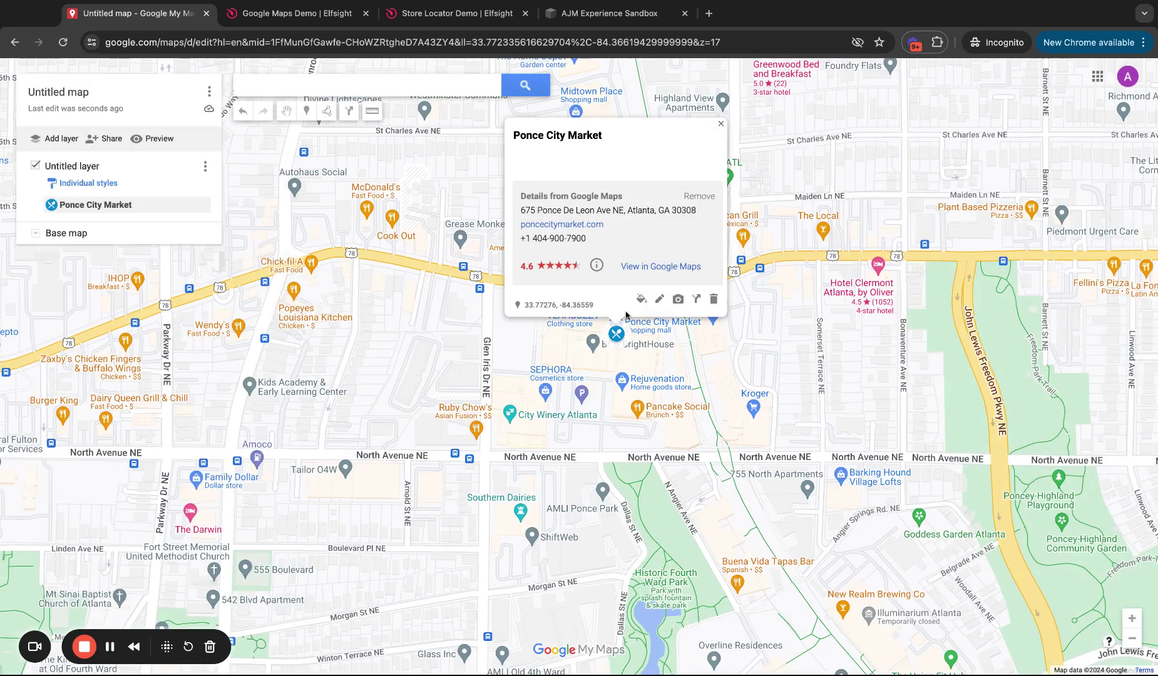
Open the pin's name and description fields, then close them without changes.
left_click(664, 306)
left_click(632, 130)
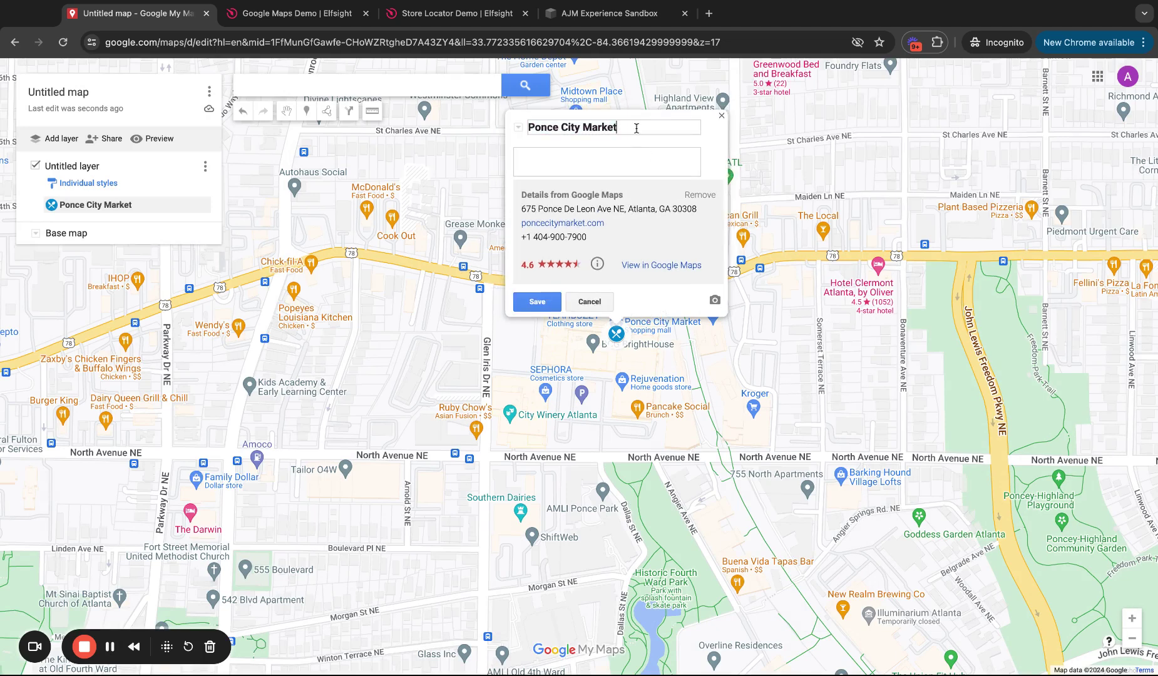
double_click(636, 128)
left_click(630, 131)
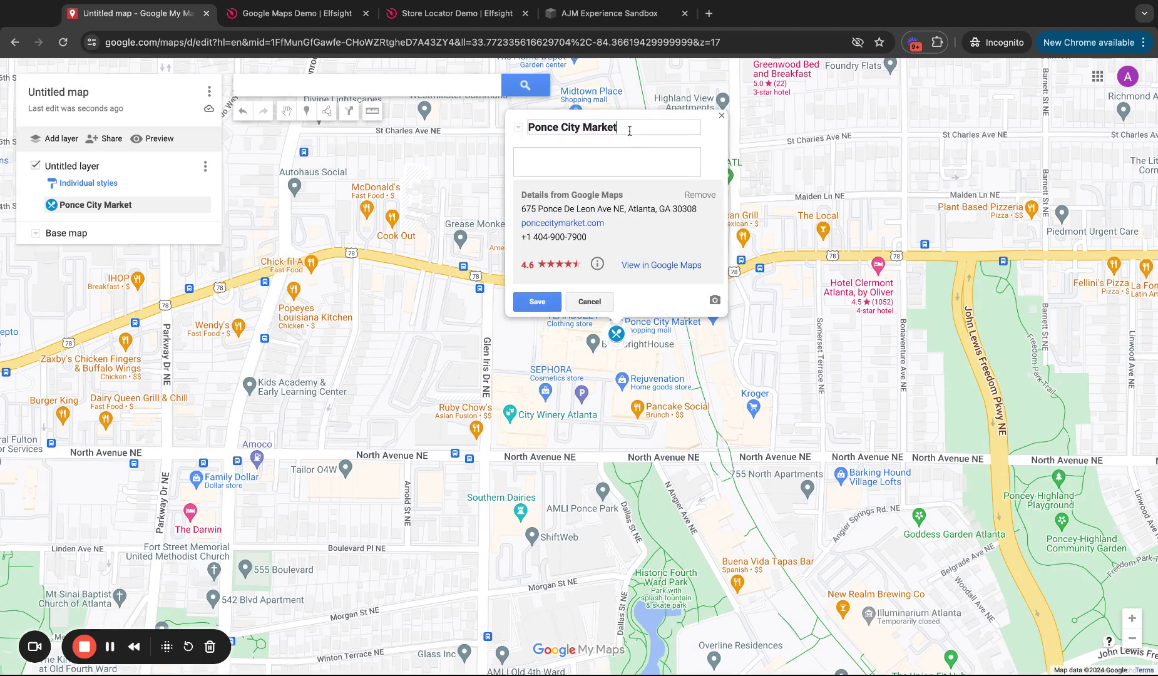
left_click(592, 164)
left_click(590, 303)
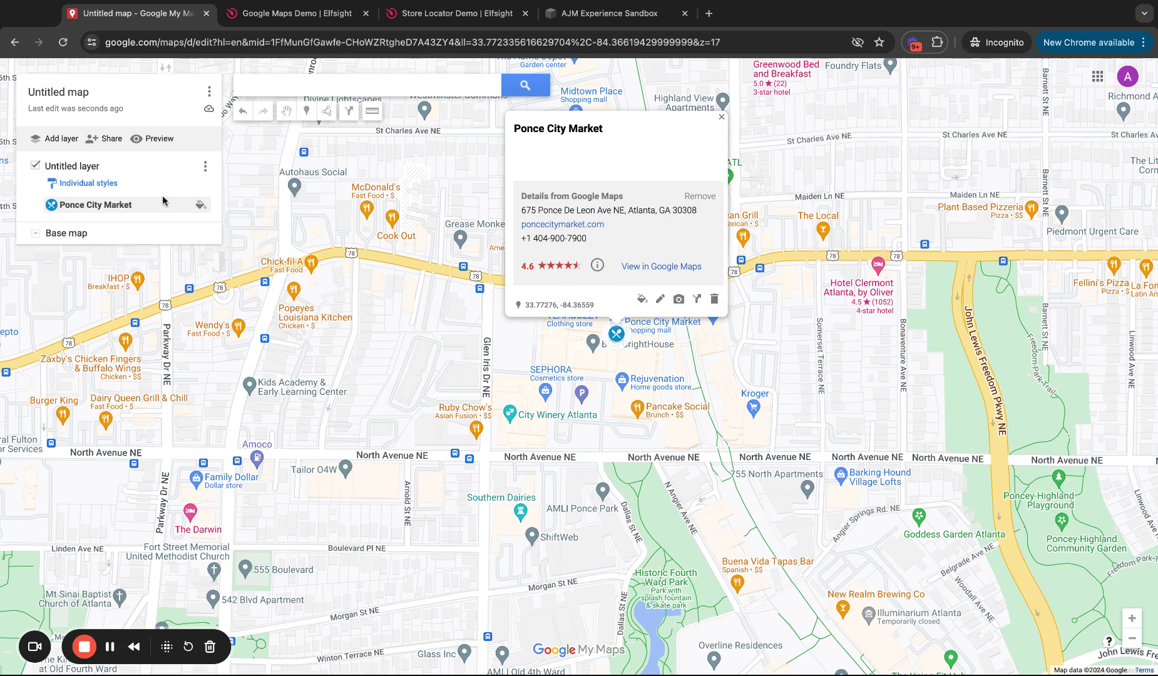
Close the place card and check the map title and layer options without changes.
left_click(460, 184)
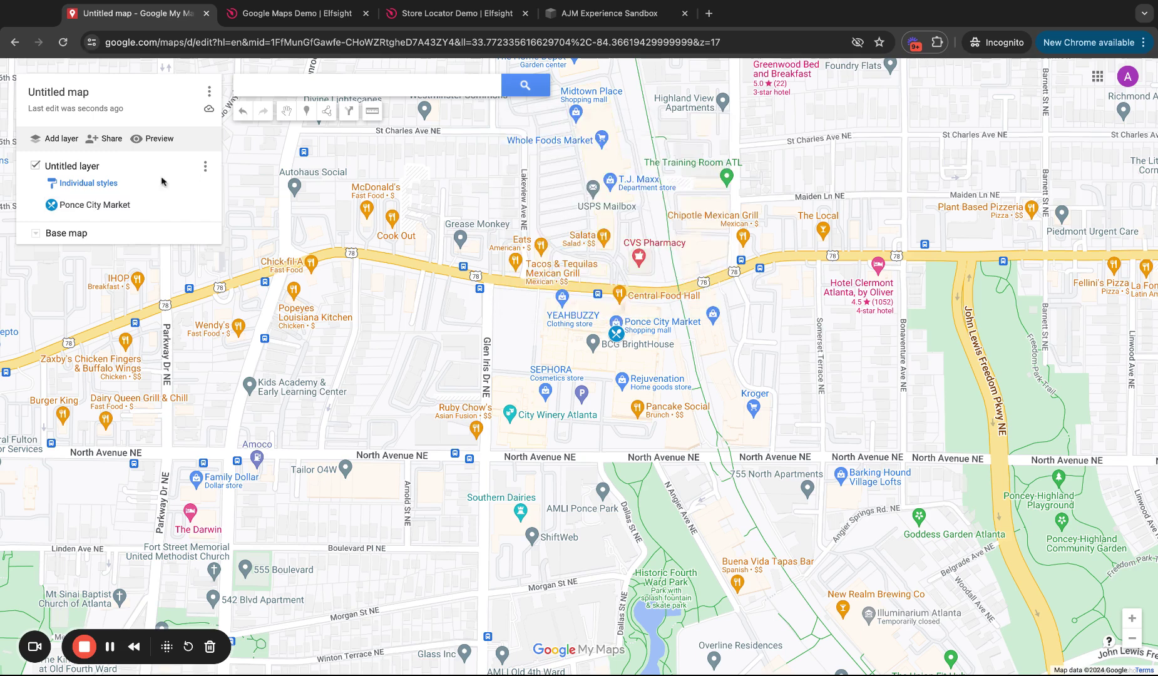
left_click(92, 97)
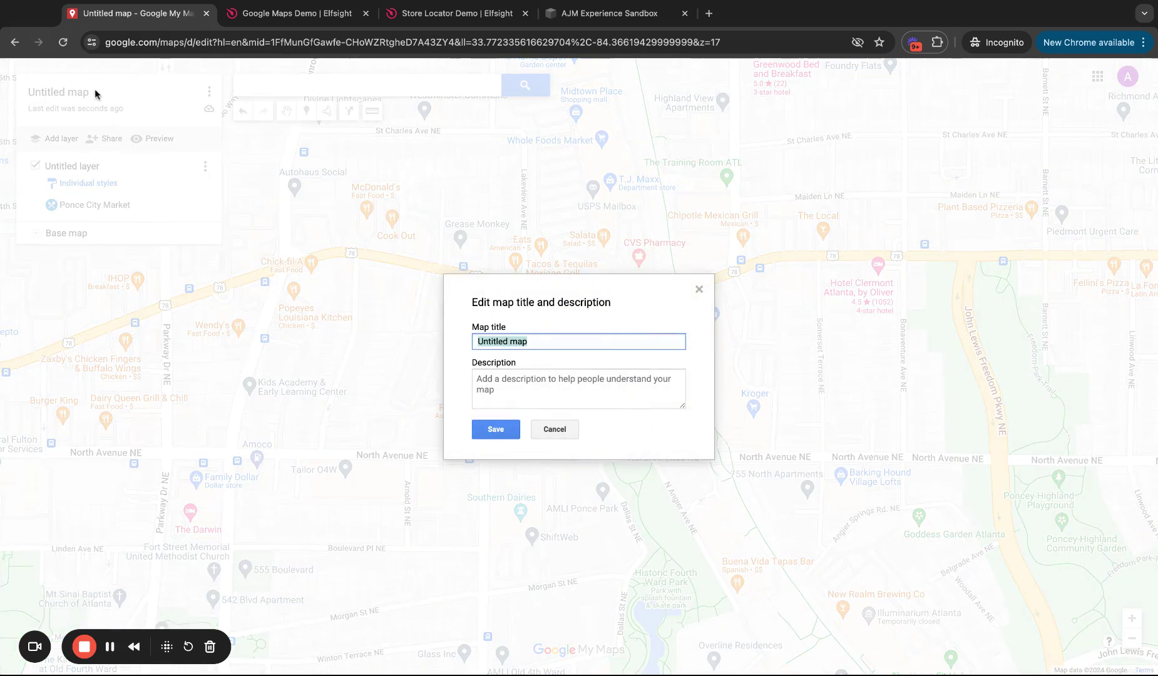
left_click(700, 290)
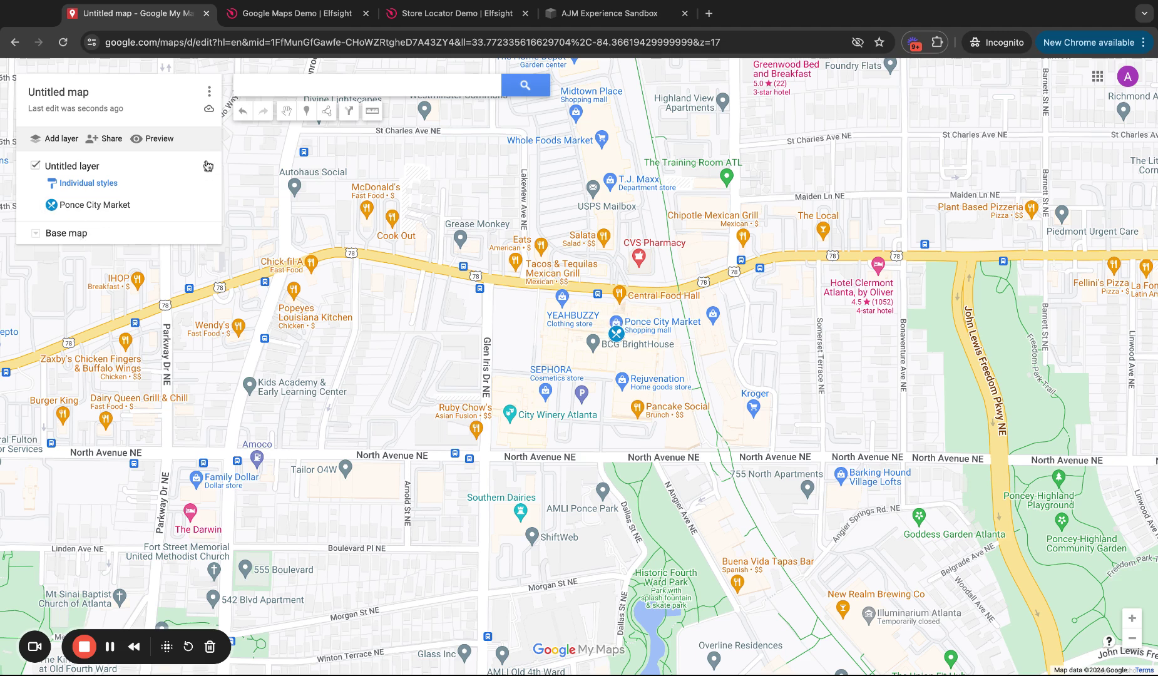
left_click(205, 167)
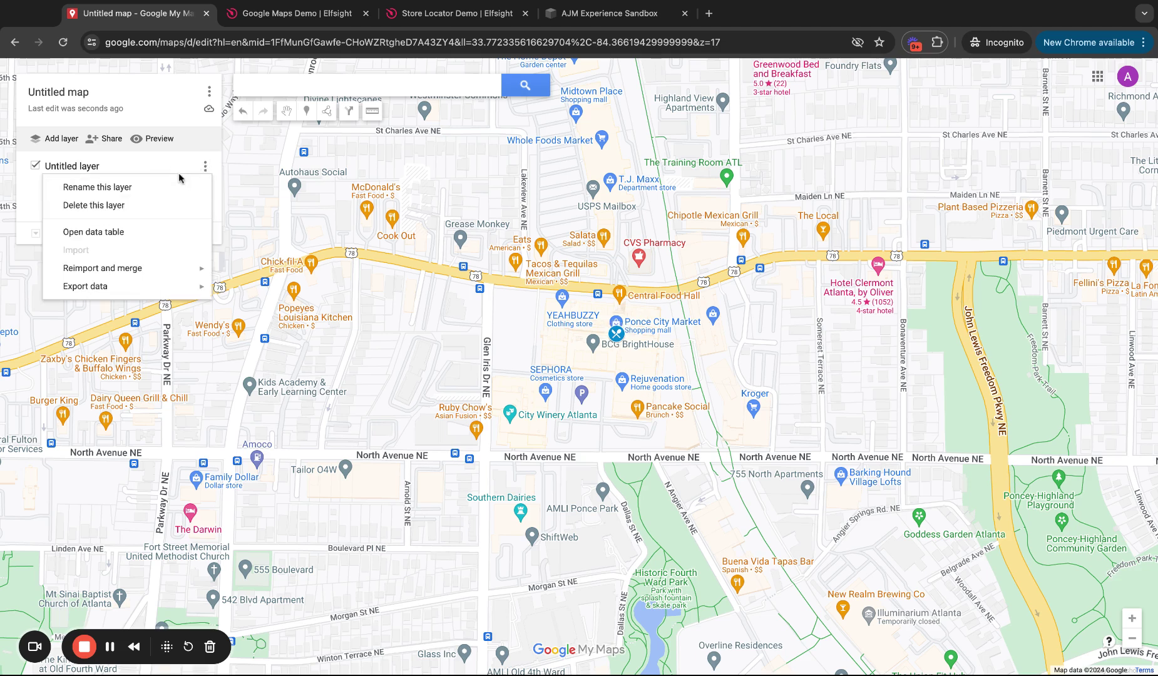
left_click(178, 173)
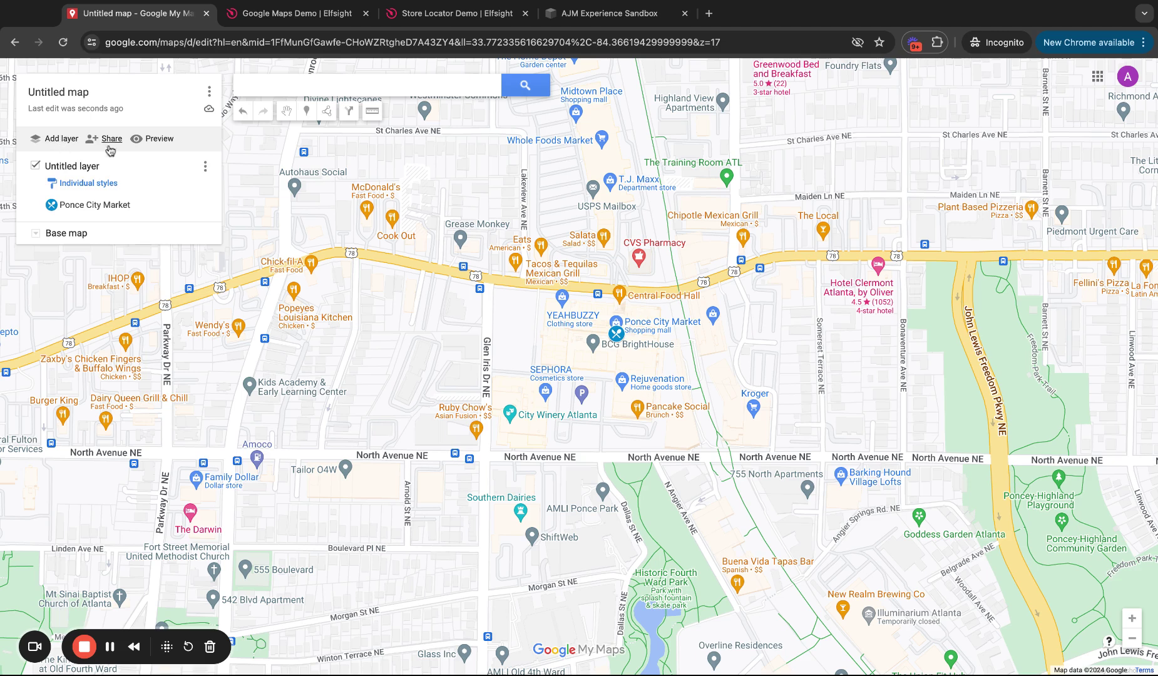
Preview the washed-out orange and pale base map styles, then return to the standard Map style.
left_click(35, 233)
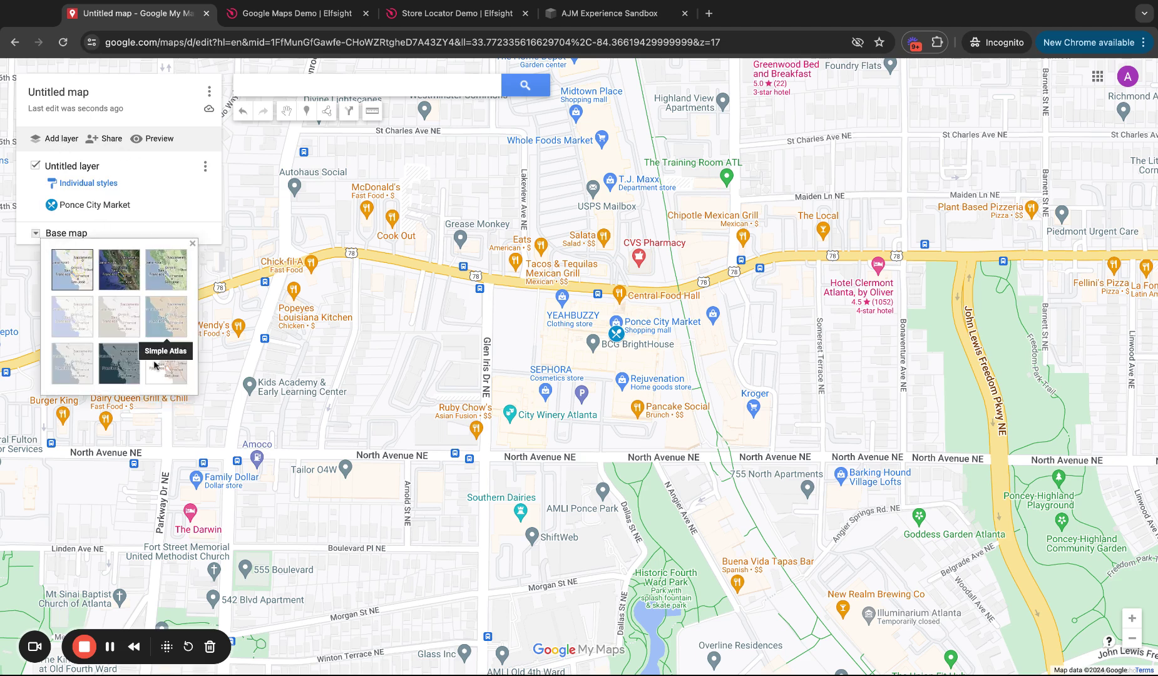
left_click(173, 369)
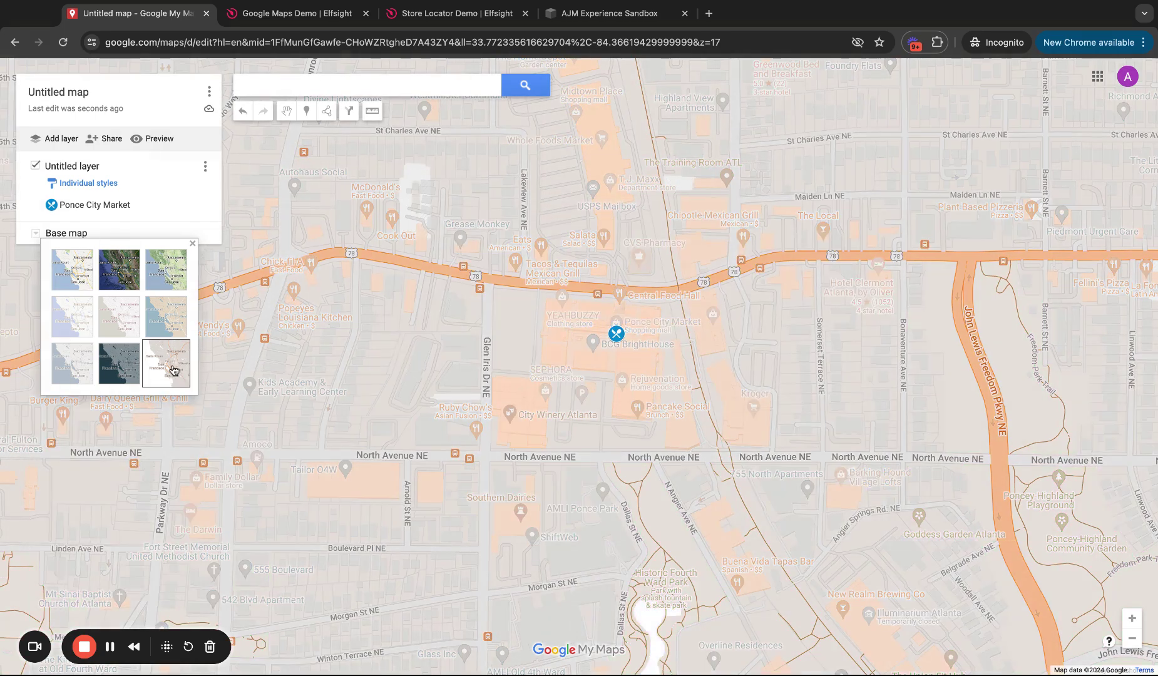
left_click(110, 326)
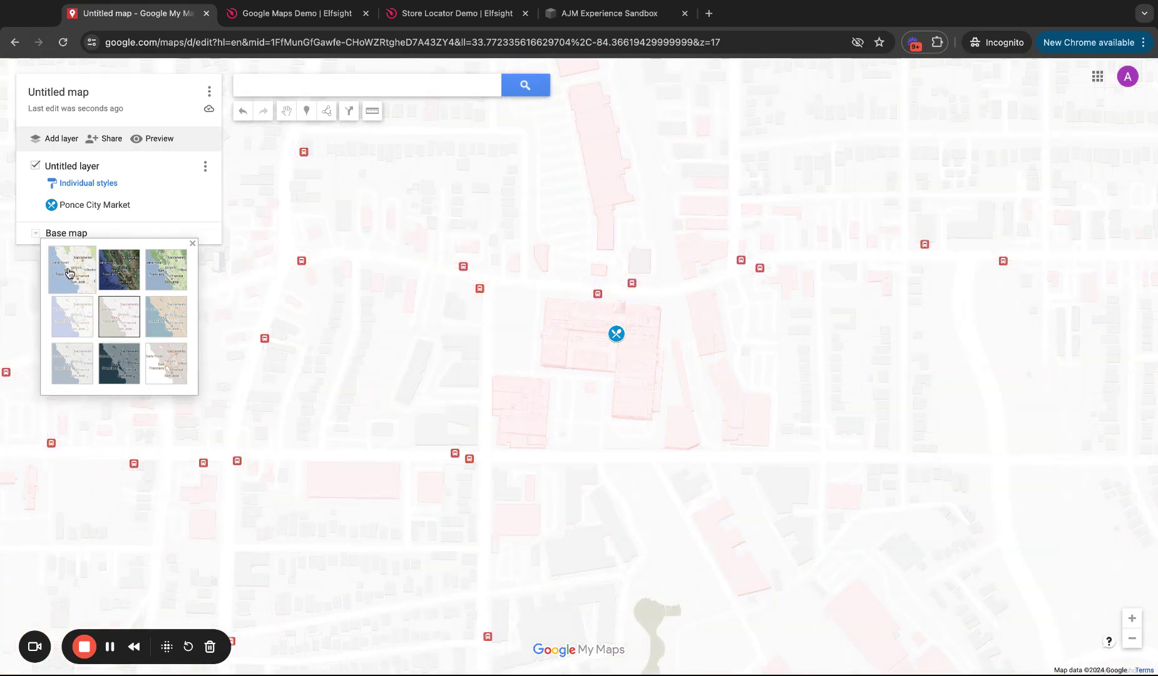
left_click(61, 267)
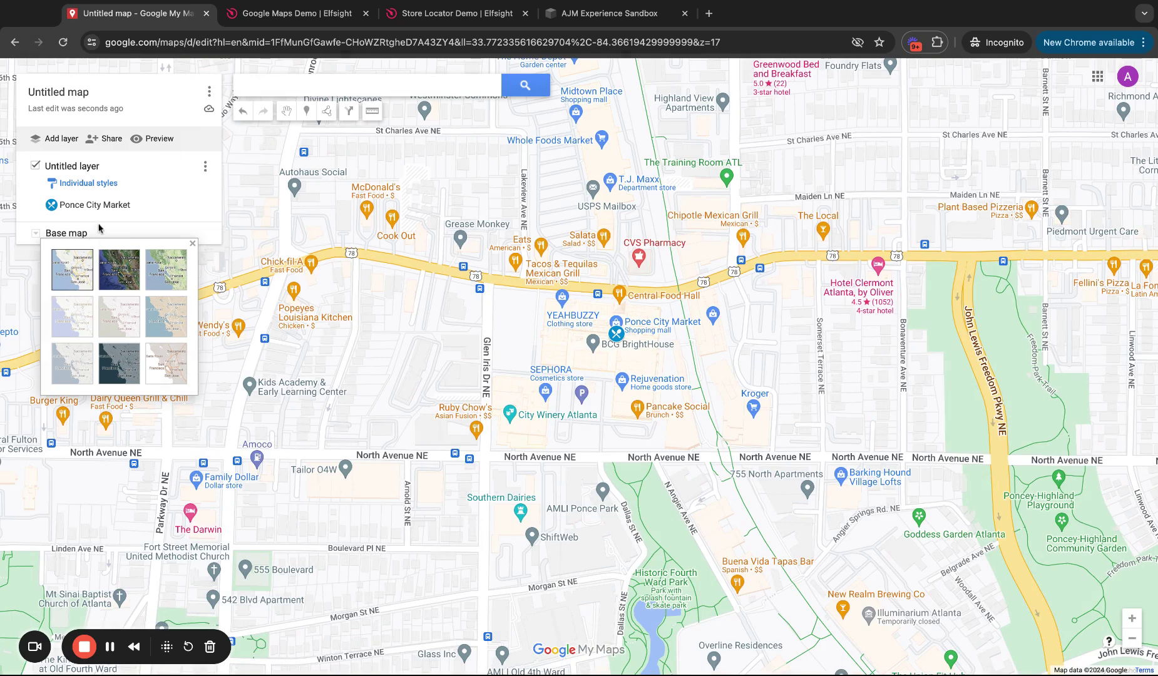
left_click(105, 232)
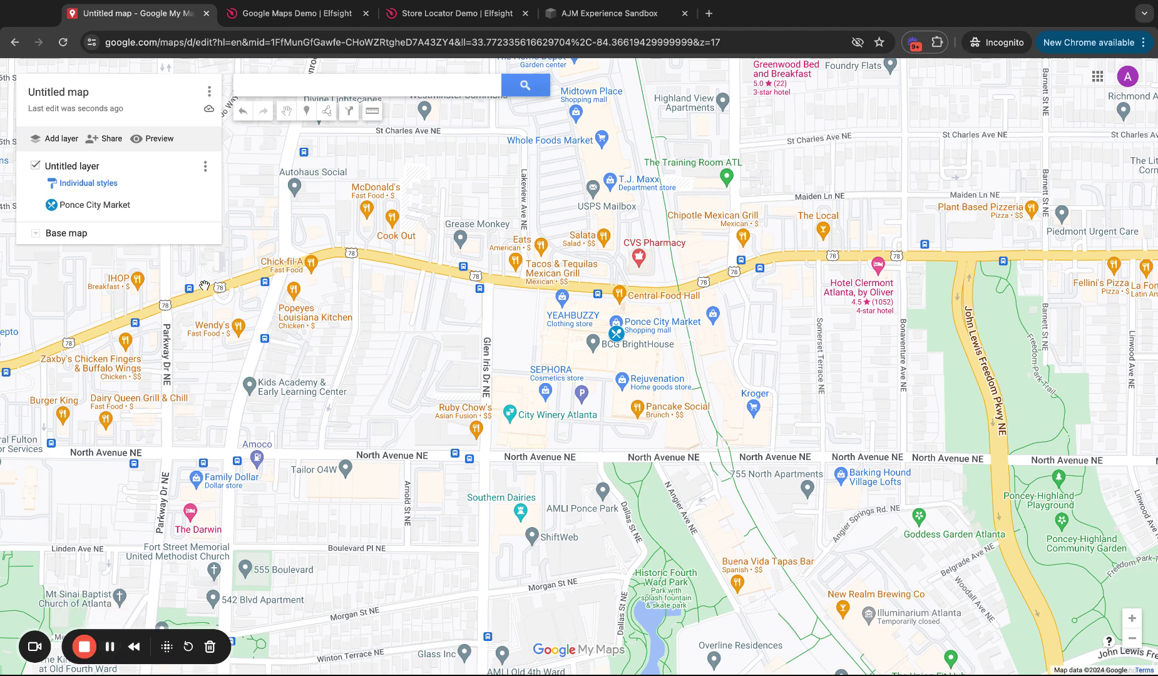
Try Embed on my site and dismiss the warning that the map isn't public.
left_click(209, 94)
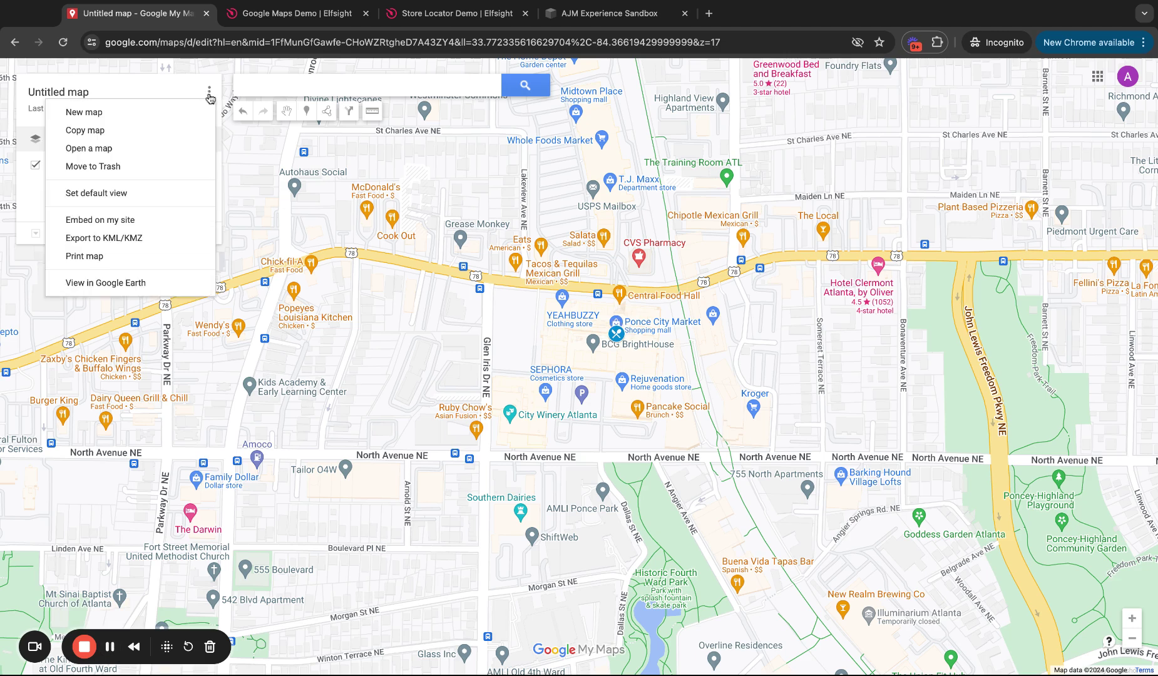
left_click(150, 220)
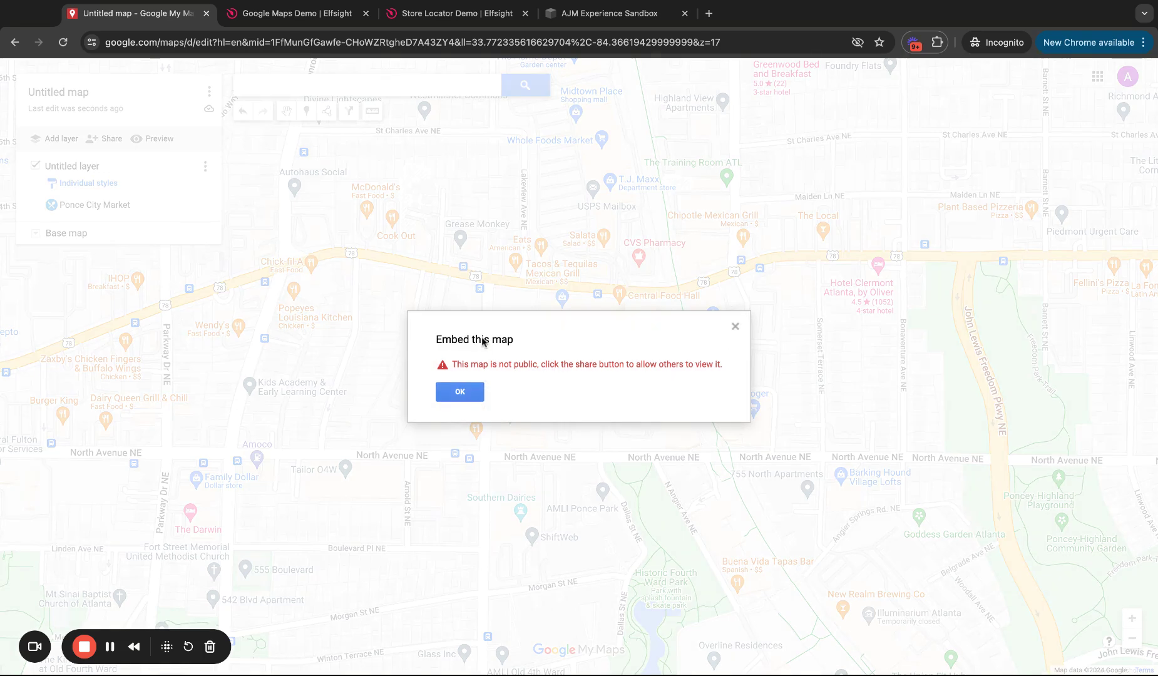
left_click(462, 397)
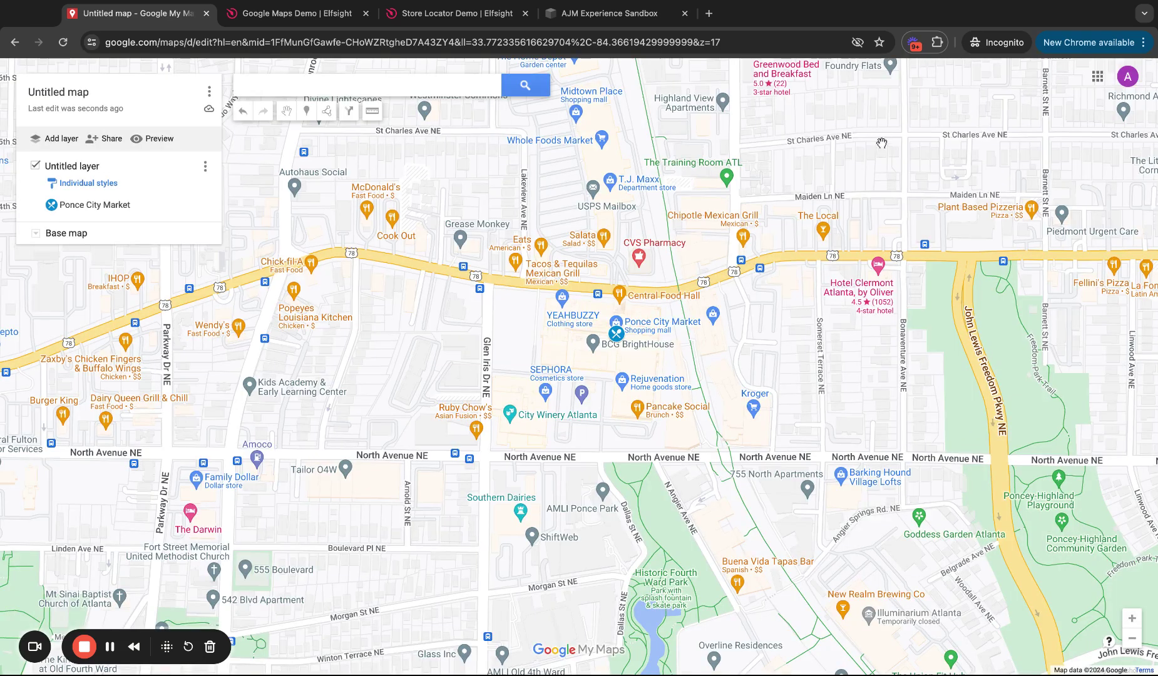
left_click(209, 94)
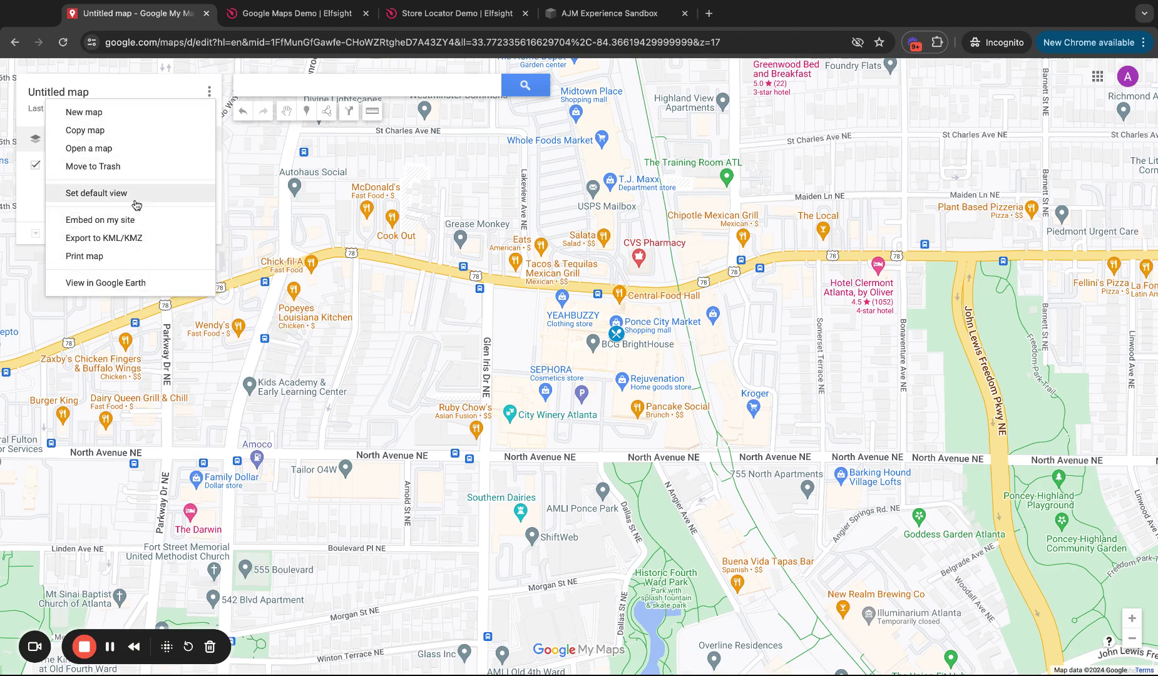
left_click(302, 141)
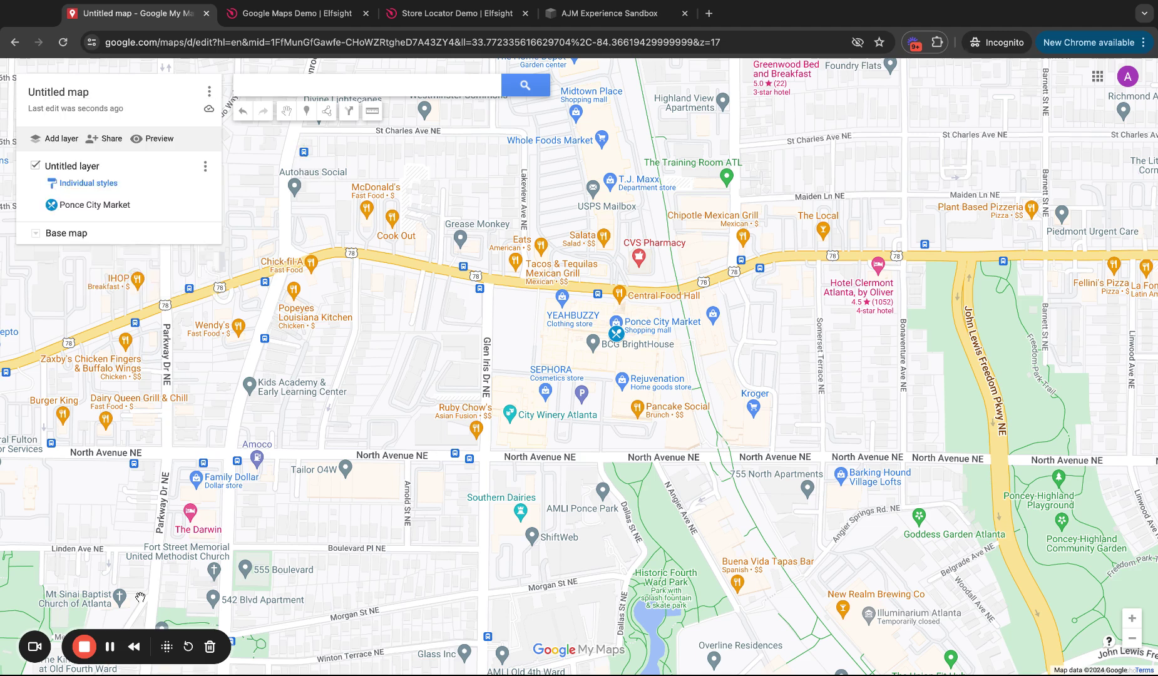
Title the map Test Map and let anyone with the link view it.
left_click(105, 139)
left_click(490, 370)
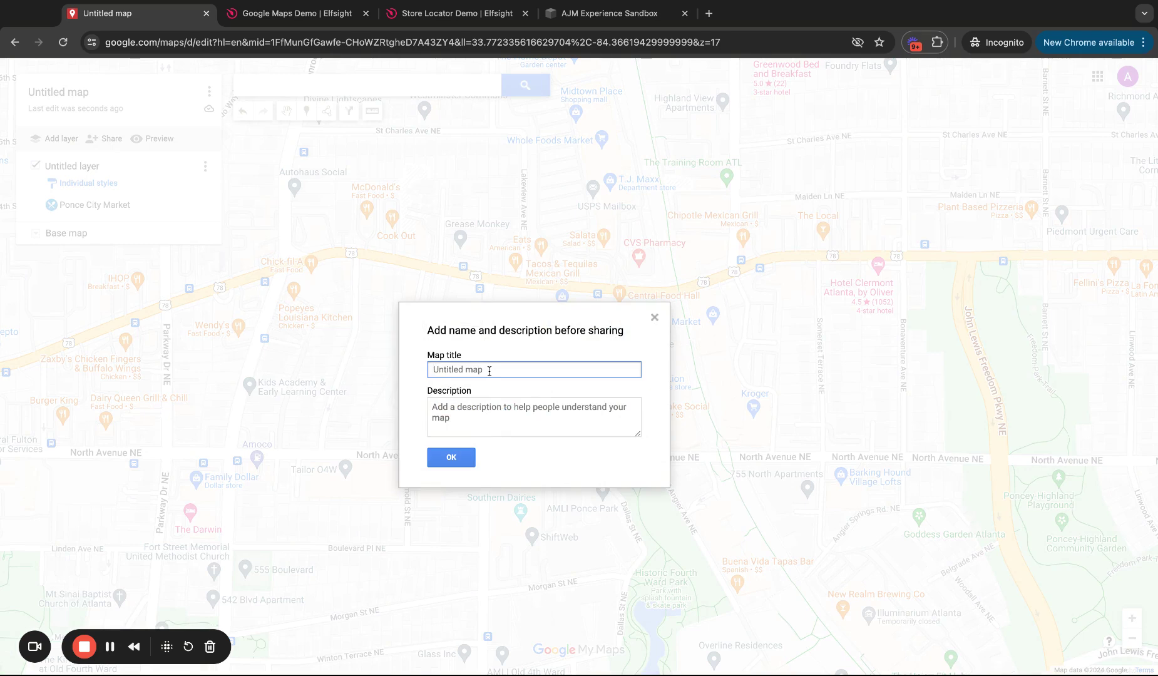
type("Test Map")
left_click(467, 458)
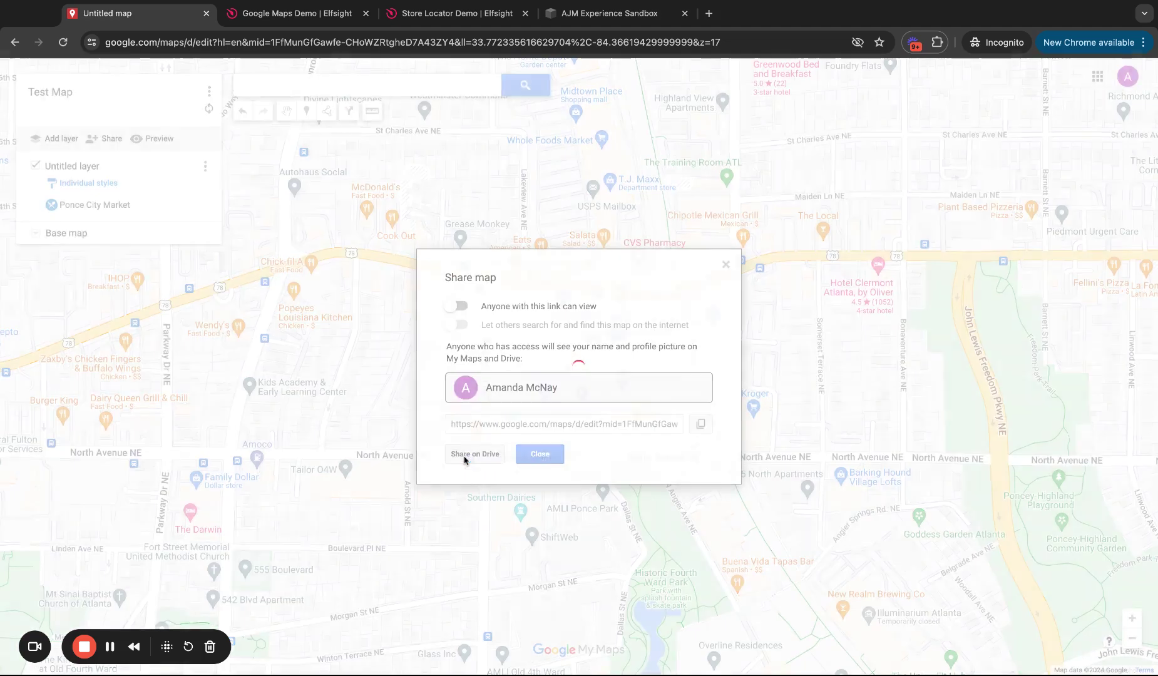
left_click(462, 306)
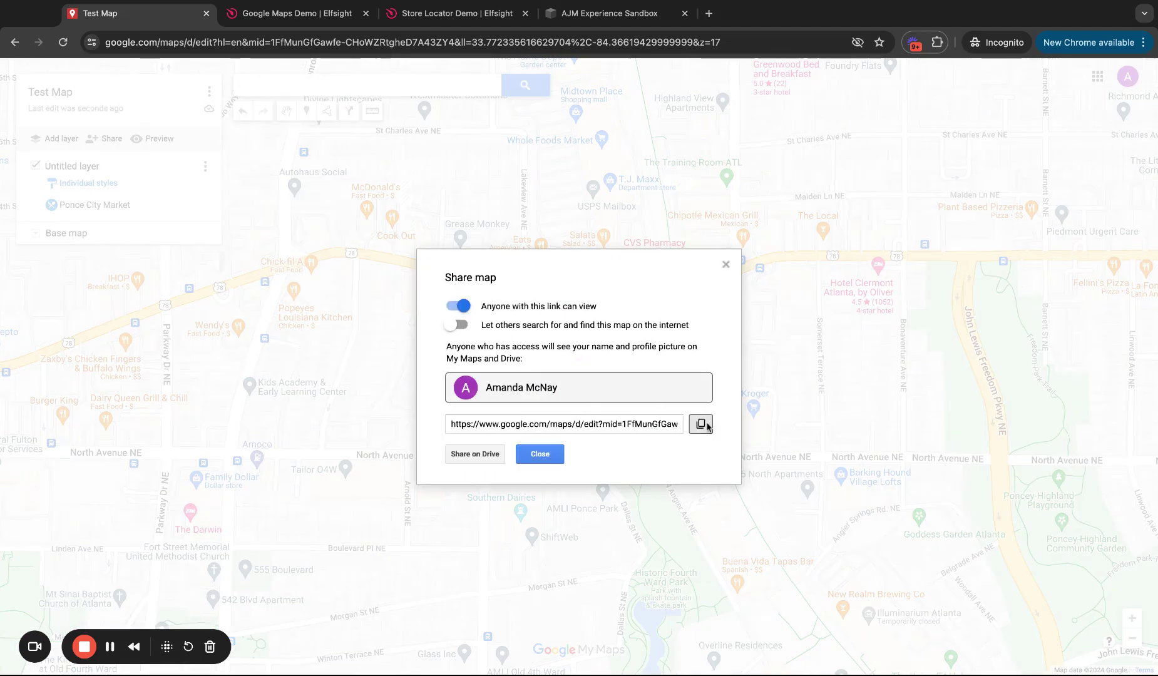
left_click(491, 459)
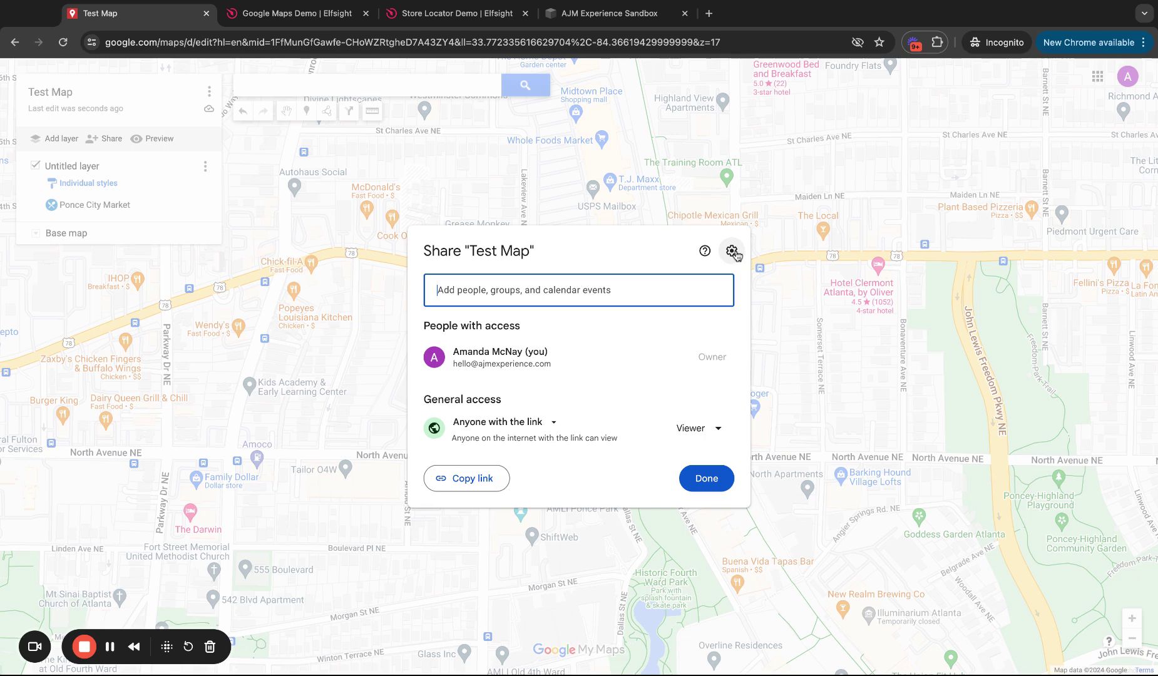
left_click(780, 247)
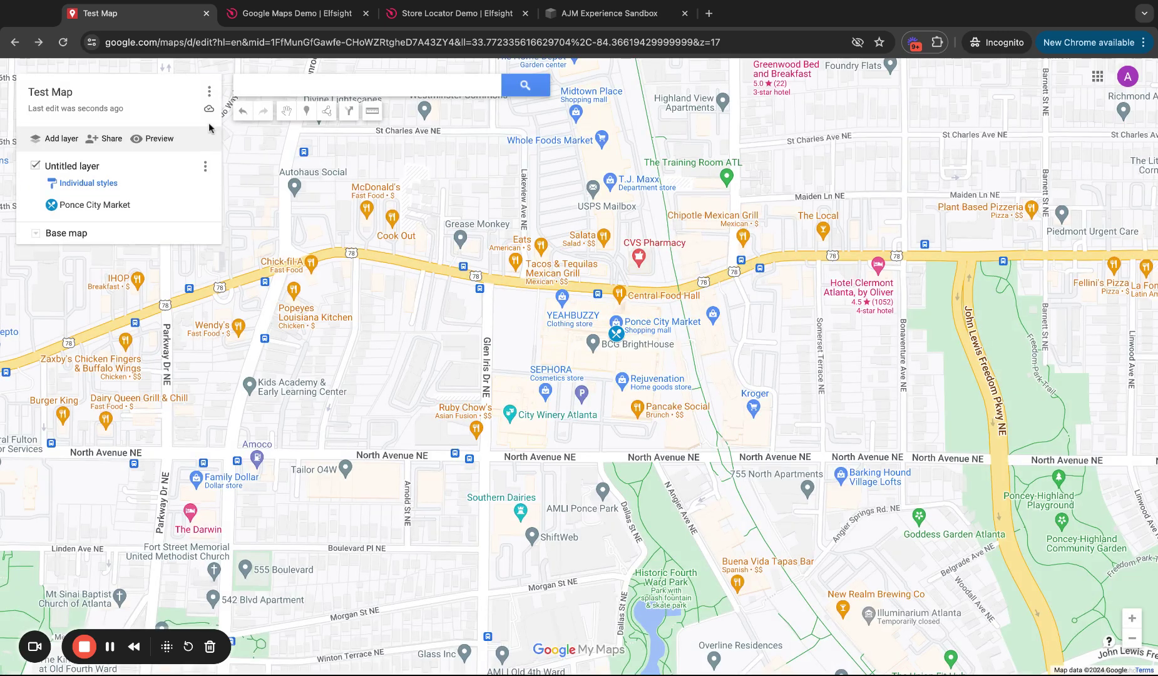
Copy the Test Map iframe embed code with the owner's profile picture turned off.
left_click(209, 92)
left_click(145, 219)
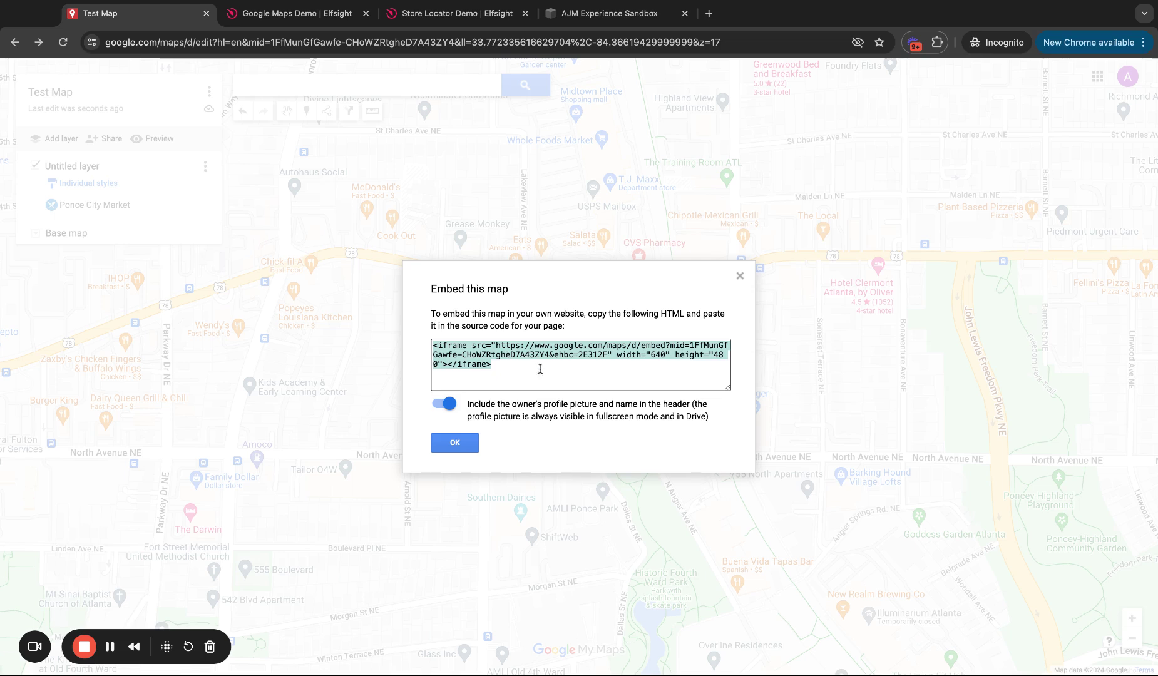
left_click(557, 365)
left_click(517, 364)
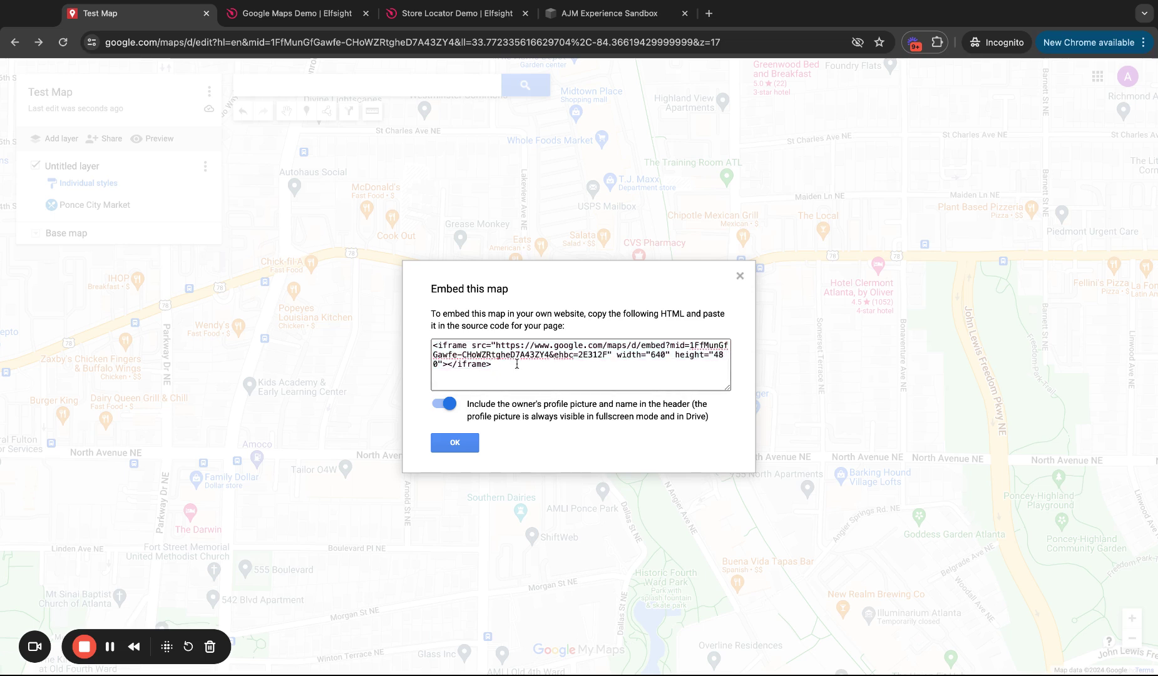
left_click(445, 404)
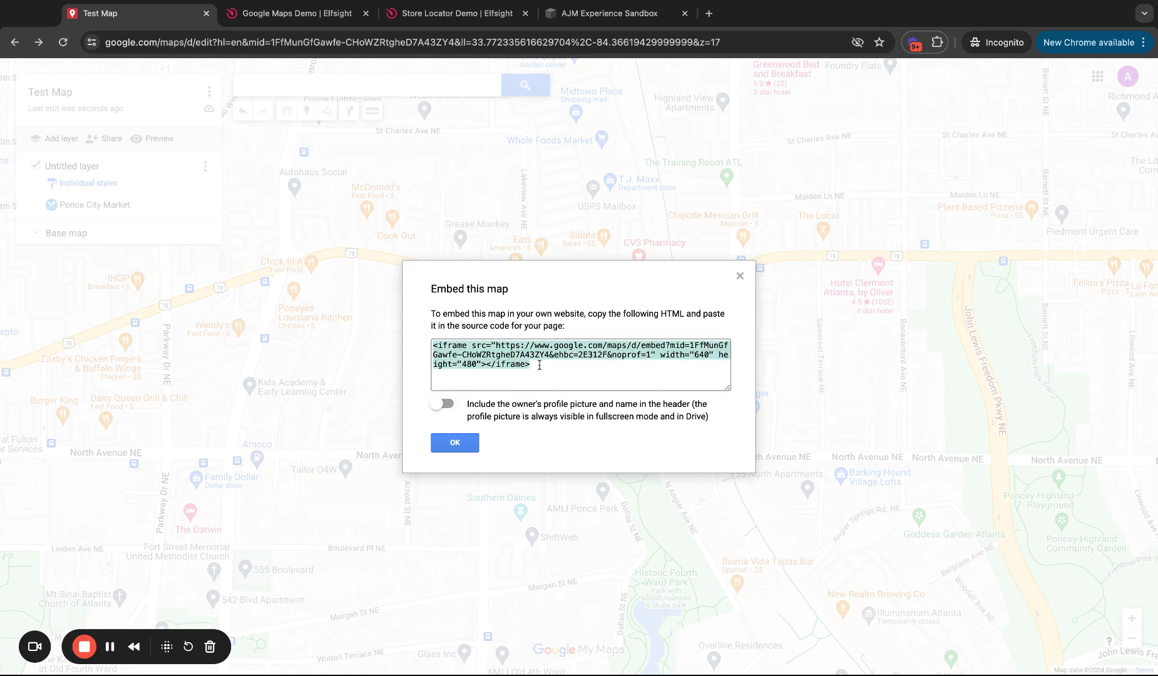
left_click(460, 444)
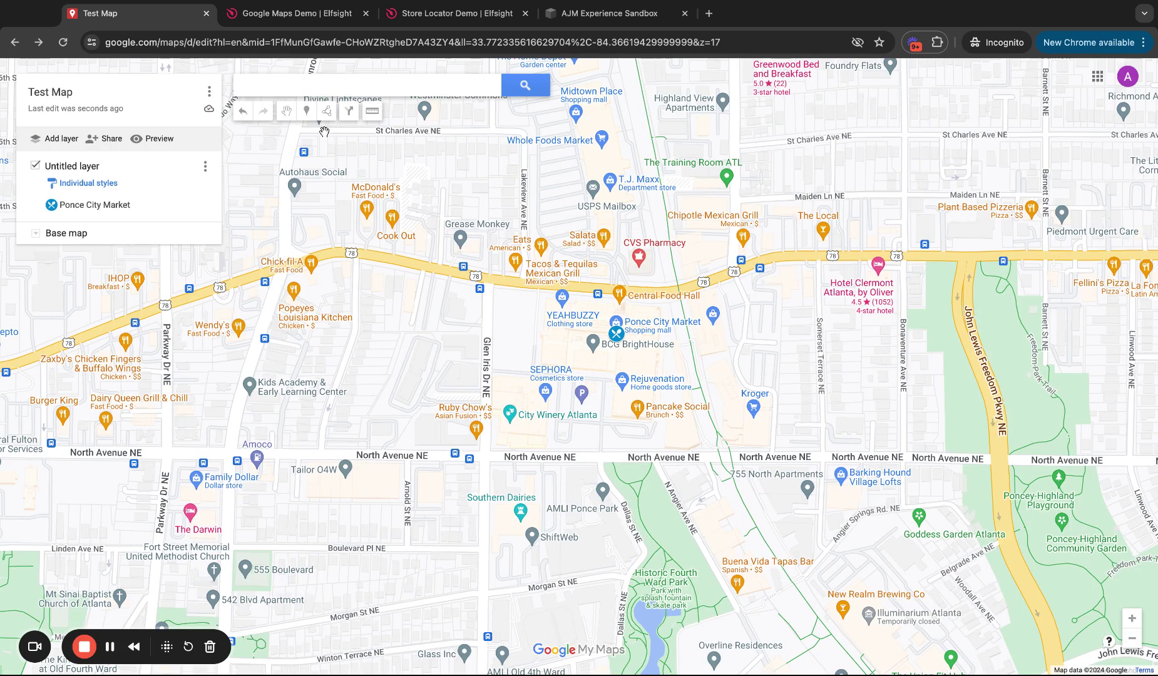
Add a Code block to the Squarespace home page and stretch it across the section.
left_click(610, 13)
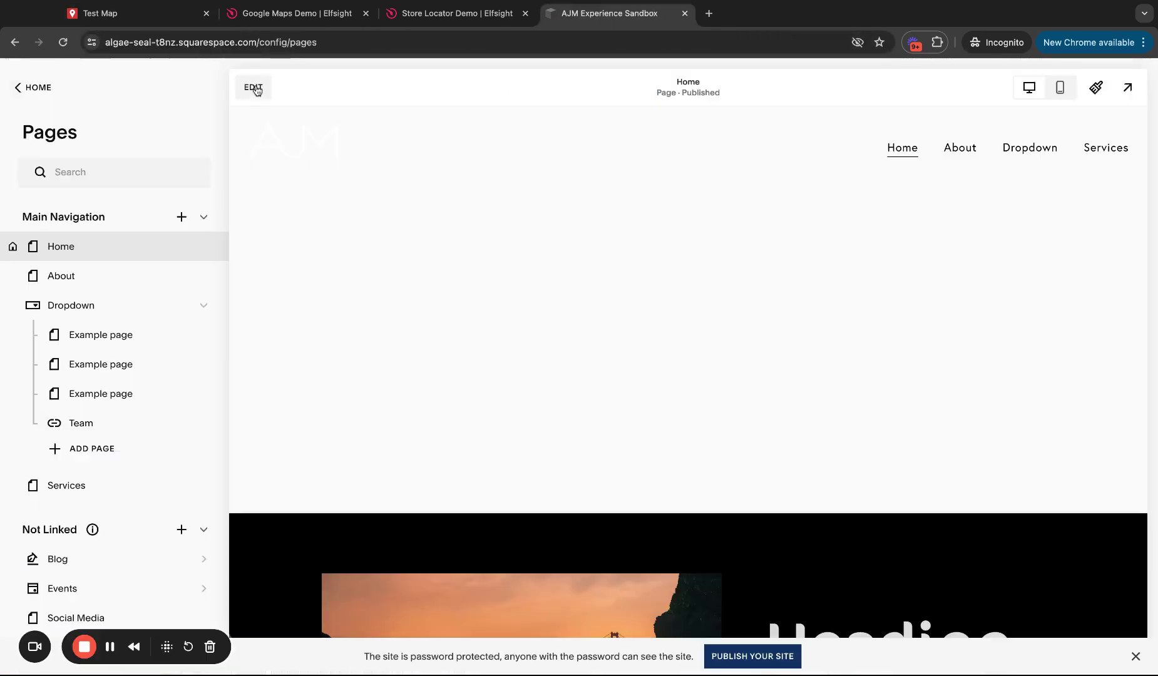
left_click(294, 14)
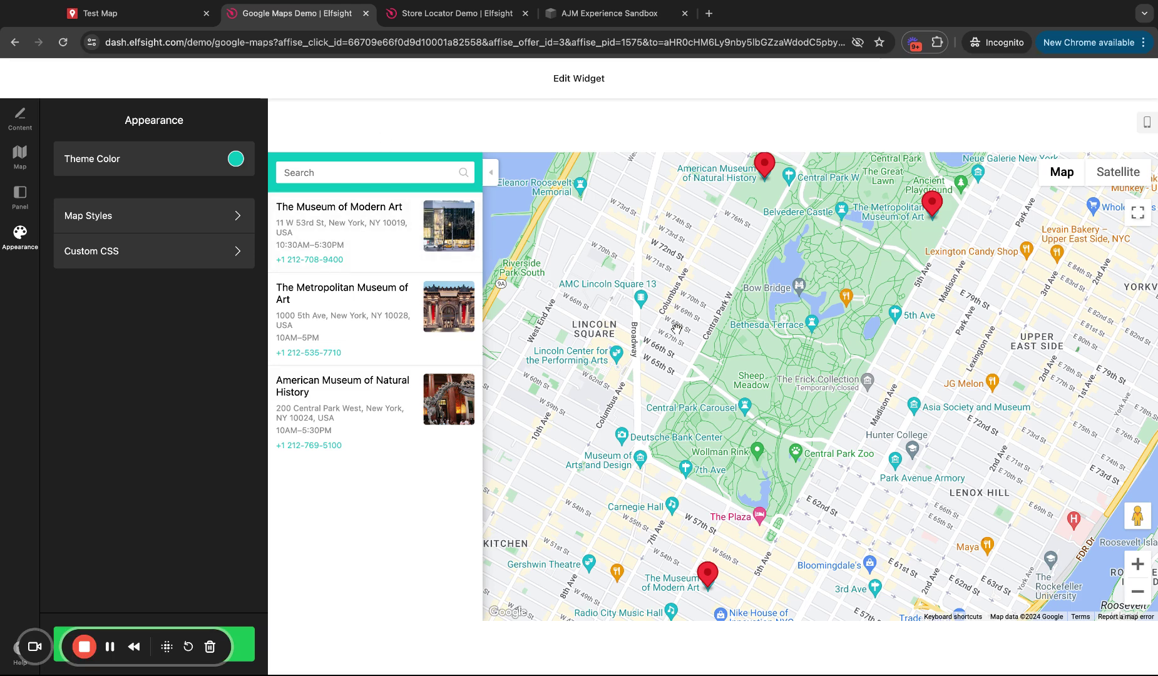
left_click(604, 13)
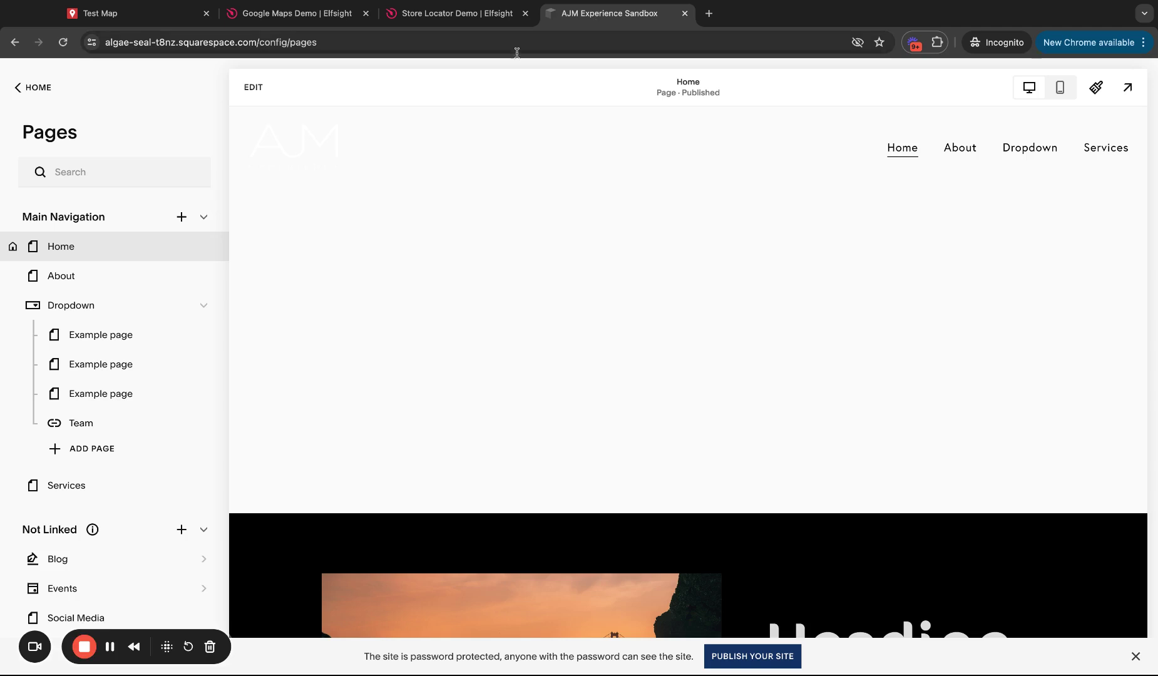
left_click(252, 87)
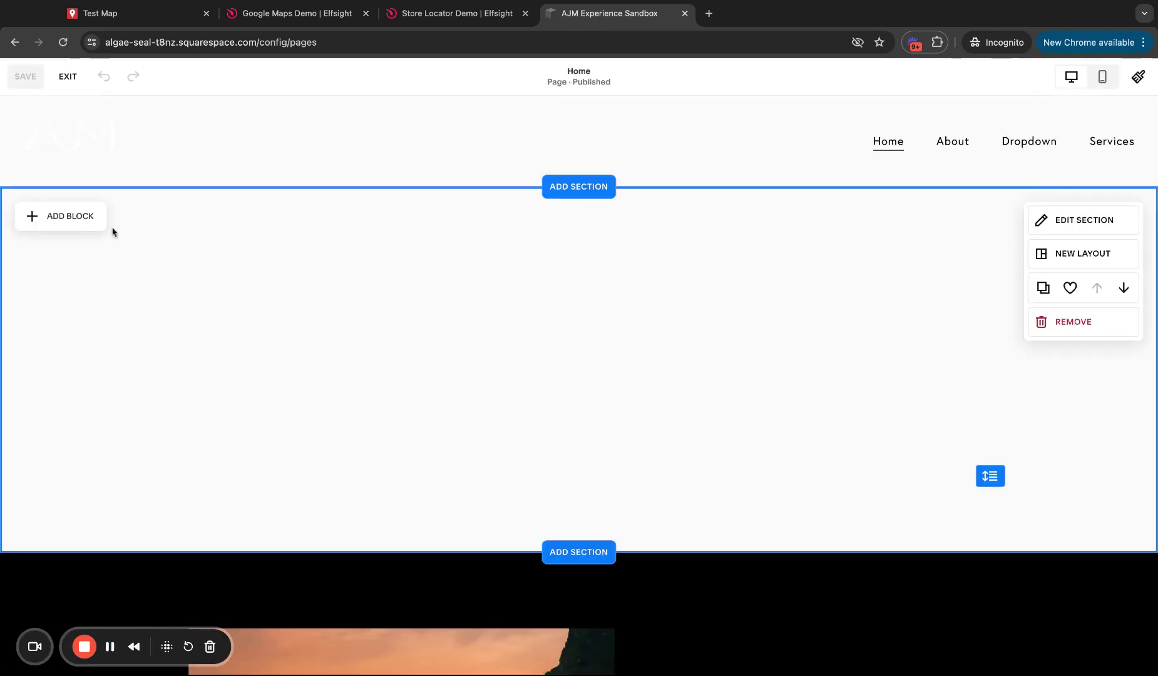
left_click(93, 225)
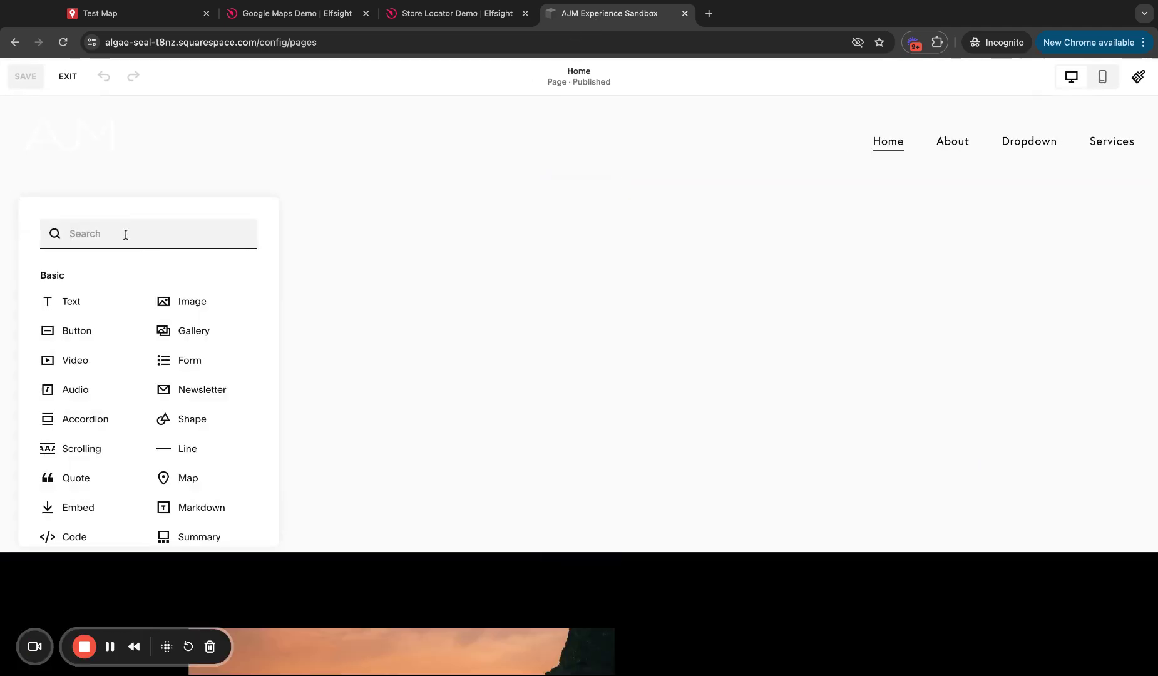
type("cod")
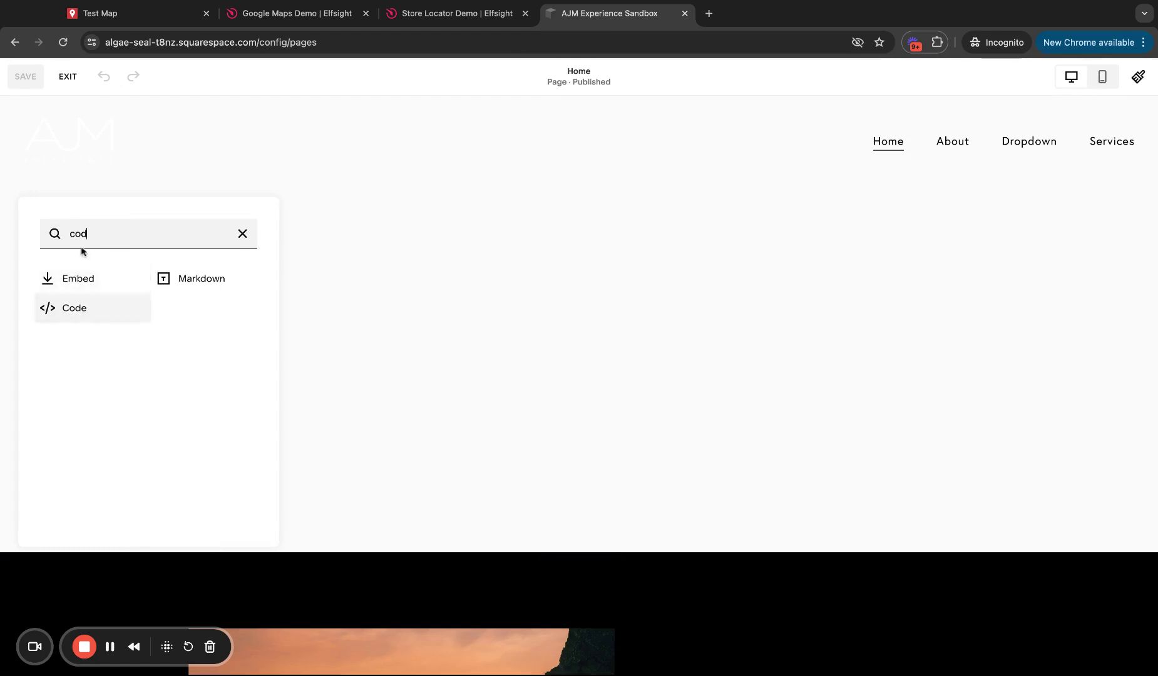
left_click(83, 306)
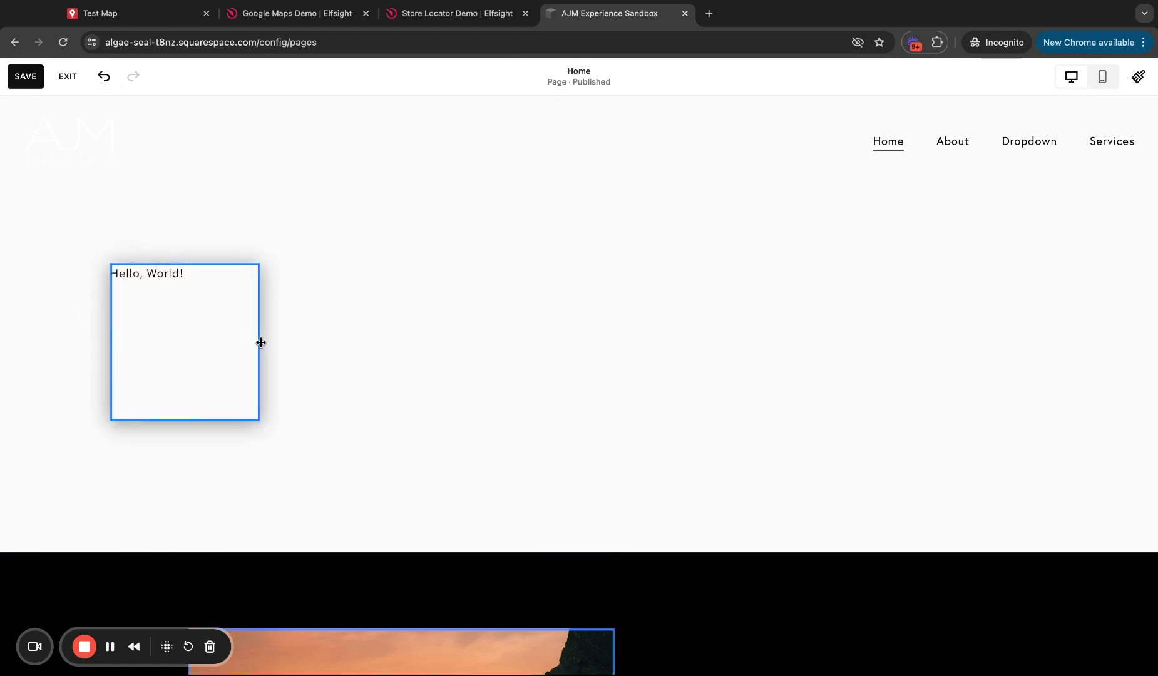
left_click_drag(259, 342, 1047, 341)
Replace the Hello, World! placeholder with the copied Test Map iframe code.
left_click(133, 274)
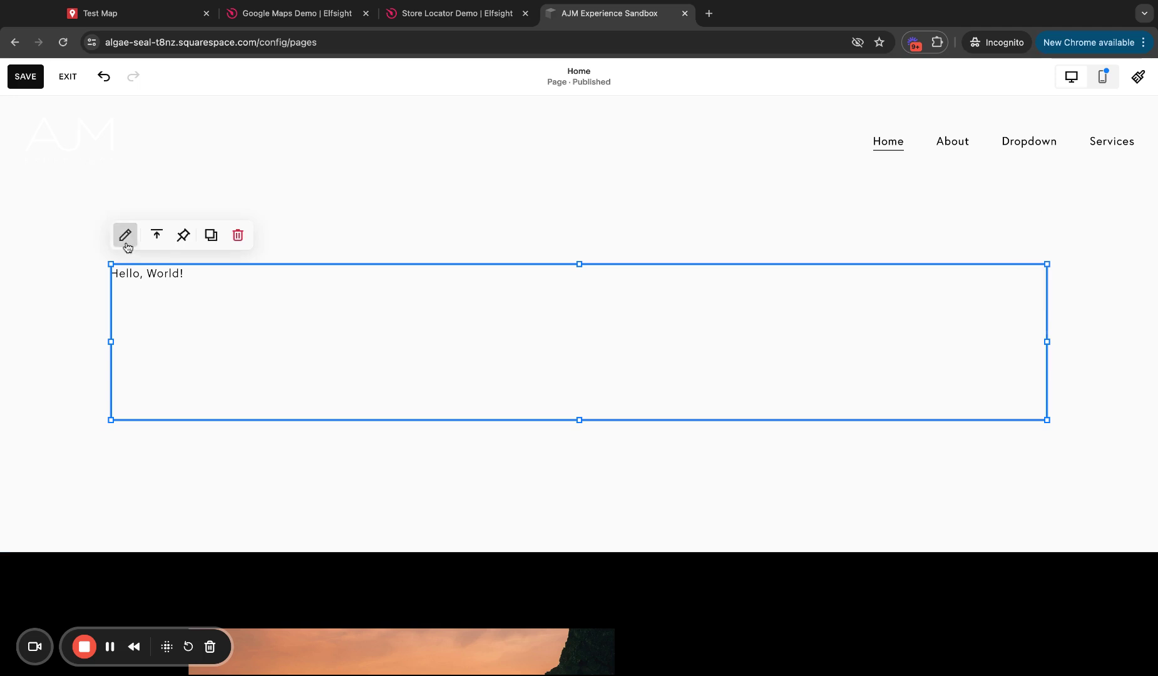
left_click(125, 237)
left_click(858, 380)
key("ctrl+a")
key("ctrl+v")
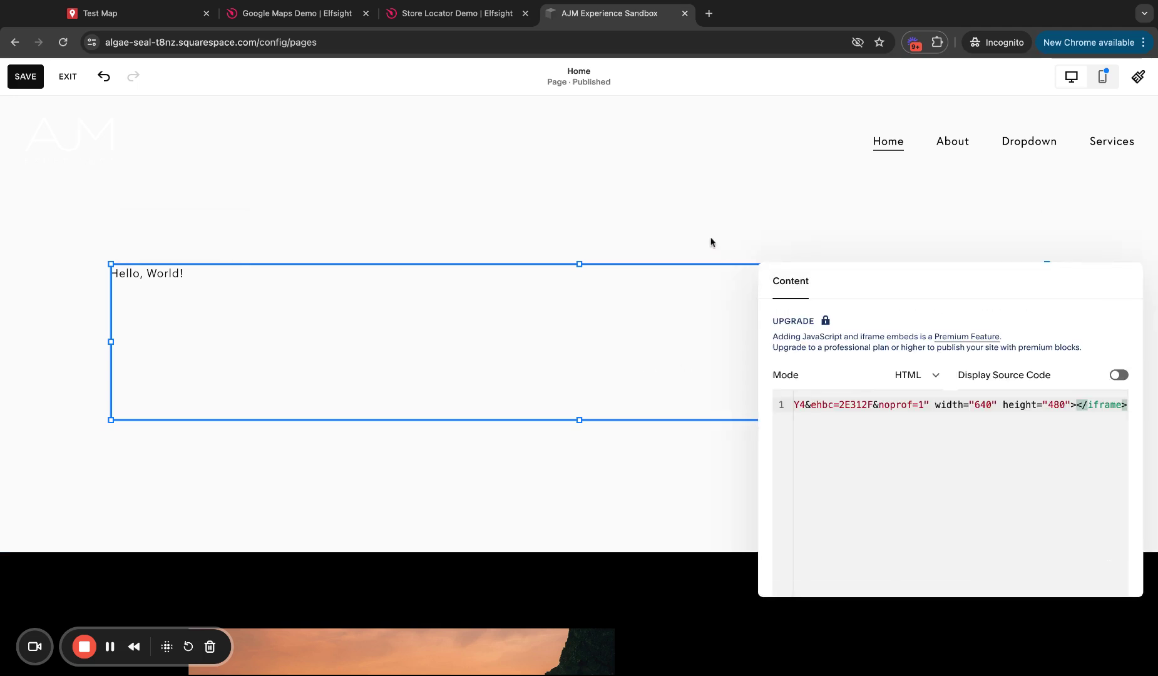
left_click(698, 228)
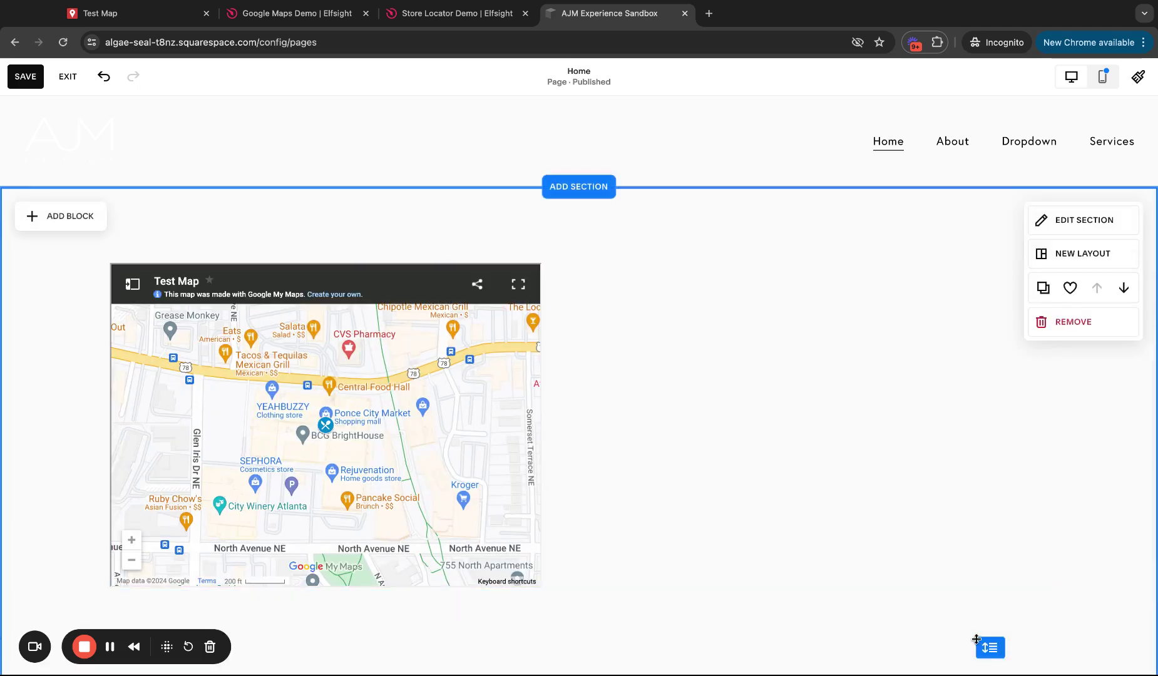
left_click(196, 294)
Save and exit the home page editor, then preview the live site full-screen and return.
scroll(354, 283, "down", 3)
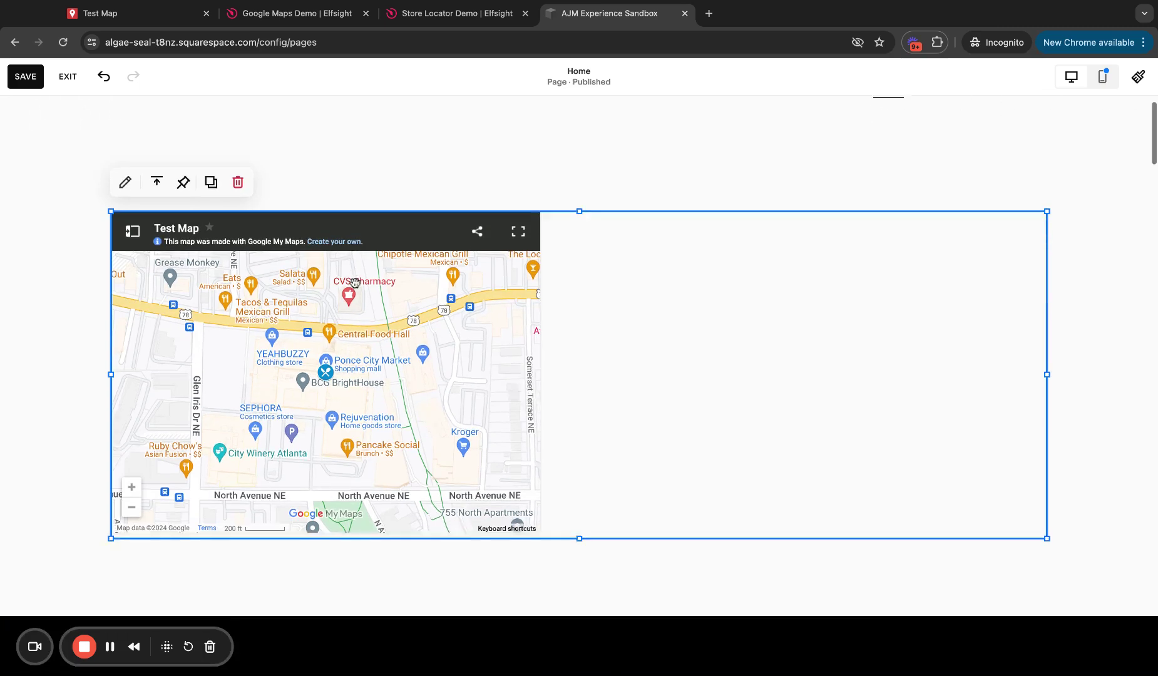
scroll(341, 283, "up", 1)
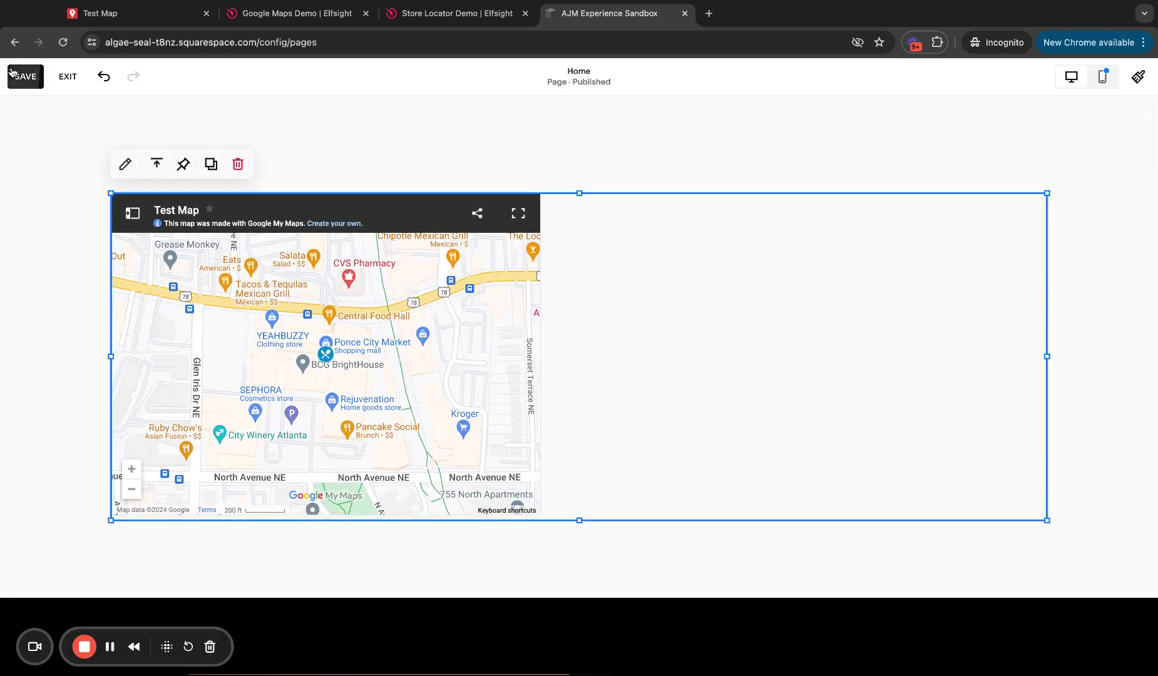
left_click(25, 76)
left_click(68, 76)
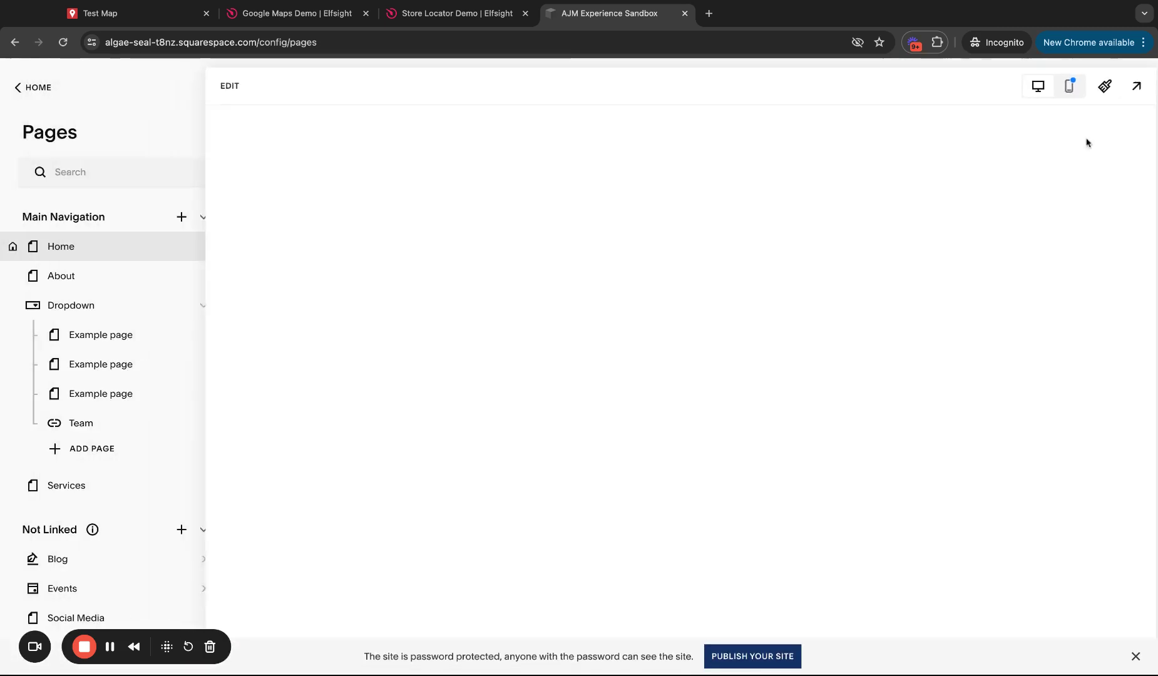
left_click(1136, 86)
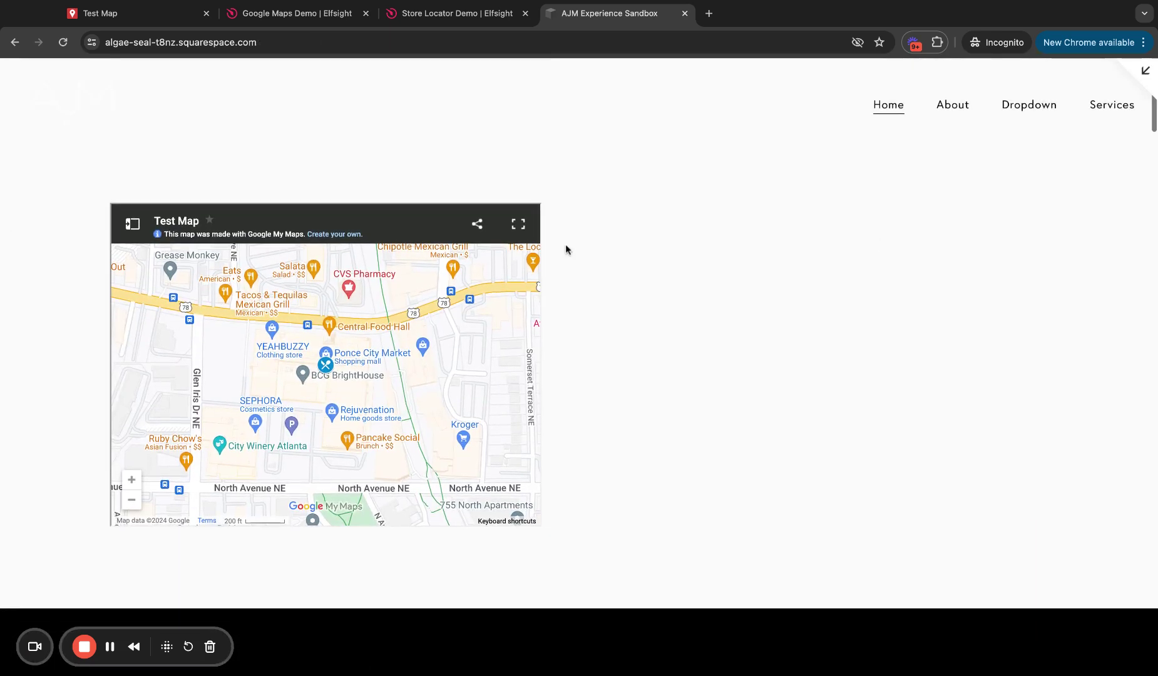
left_click(1146, 71)
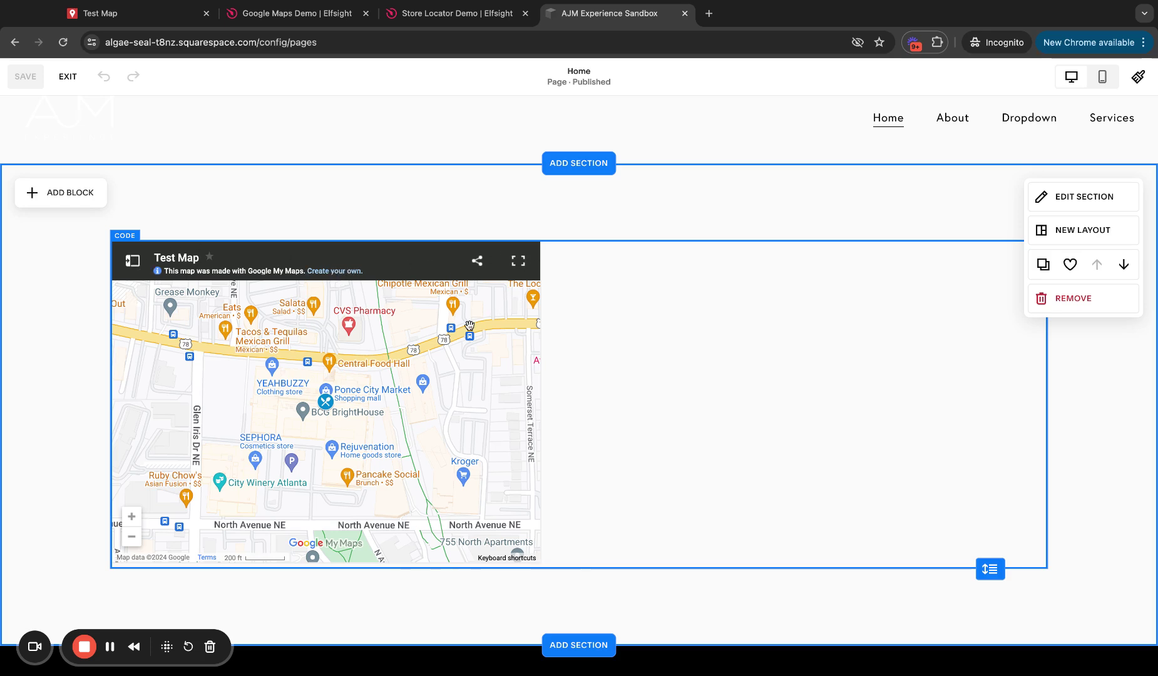
Change the map iframe's width from 640 to 1800 in the code block's HTML.
left_click(504, 268)
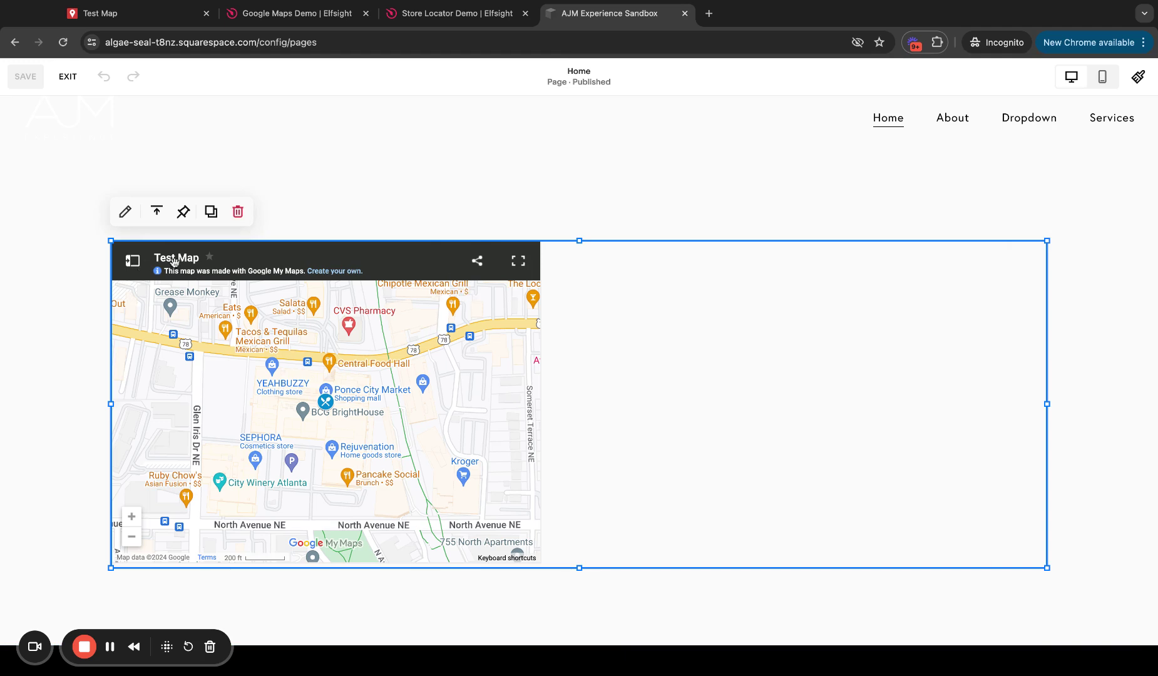
left_click(124, 212)
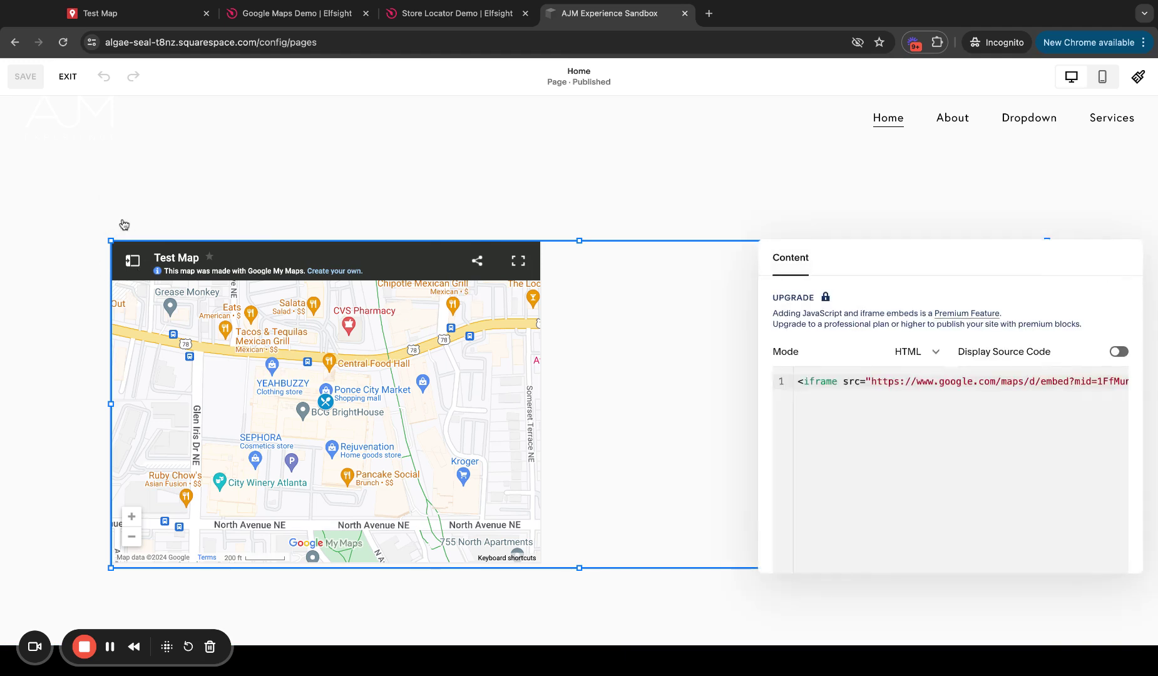
scroll(966, 399, "right", 10)
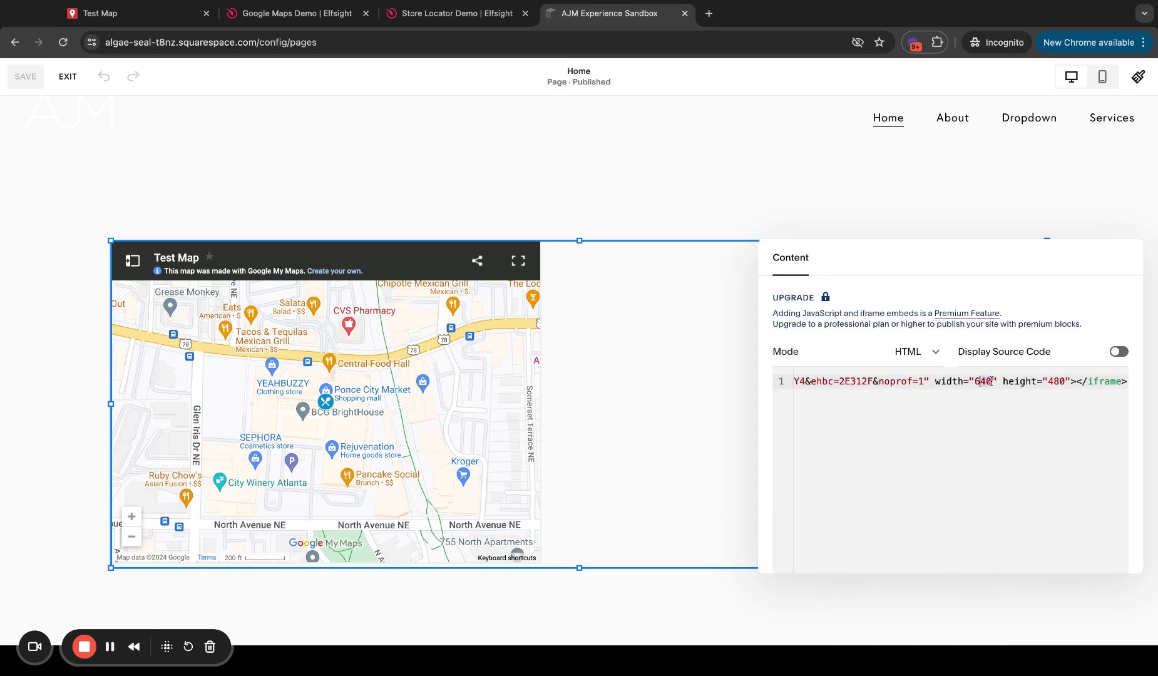
type("1800")
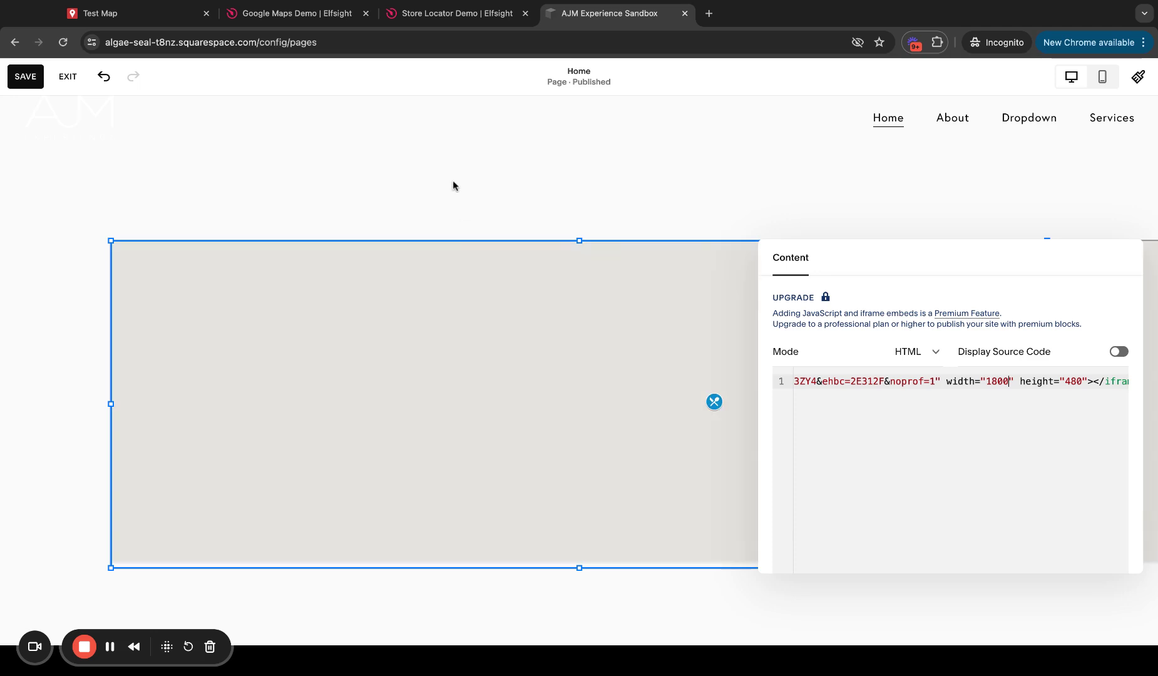
left_click(453, 182)
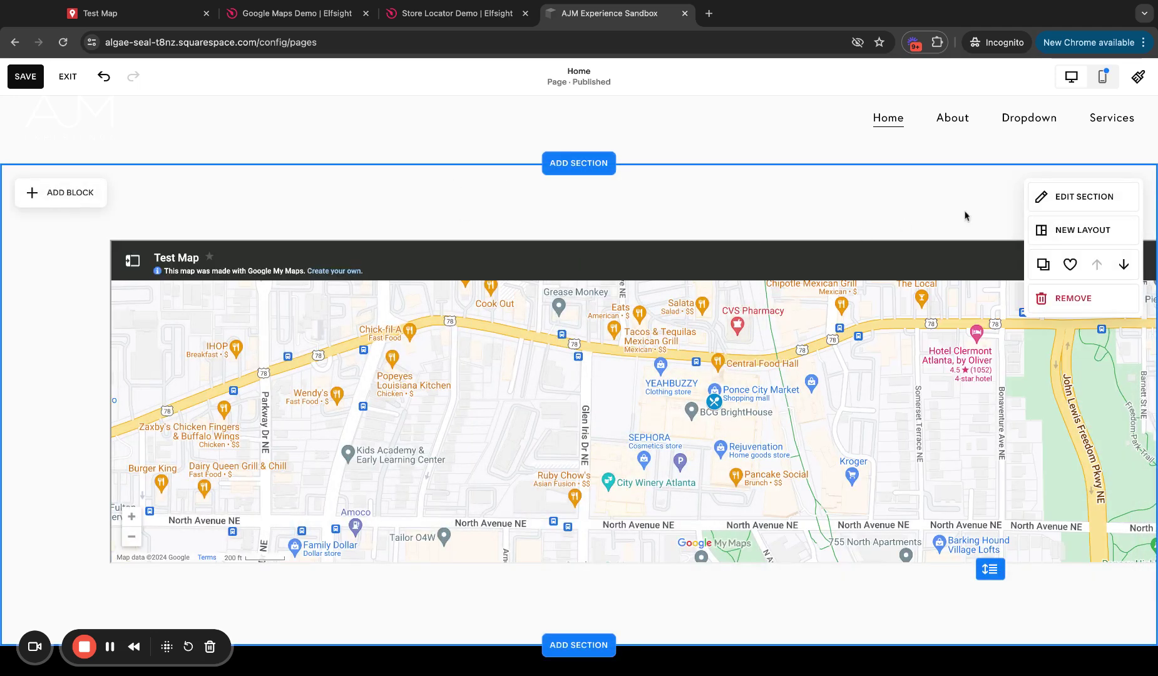
left_click(1044, 196)
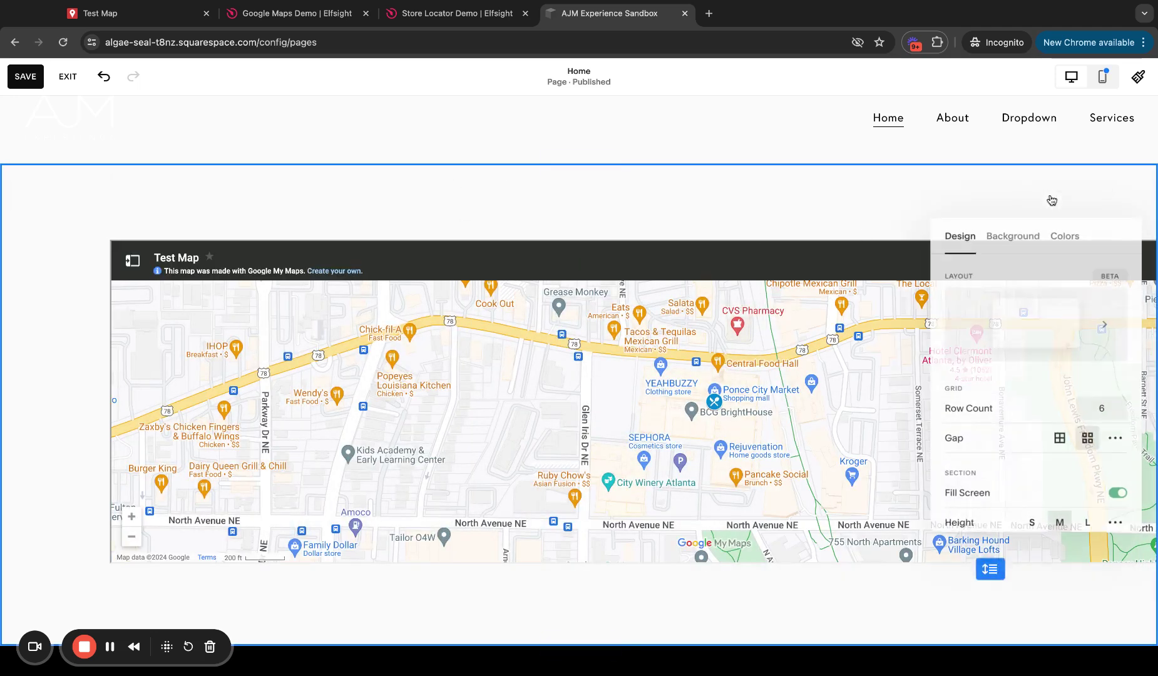
left_click(781, 210)
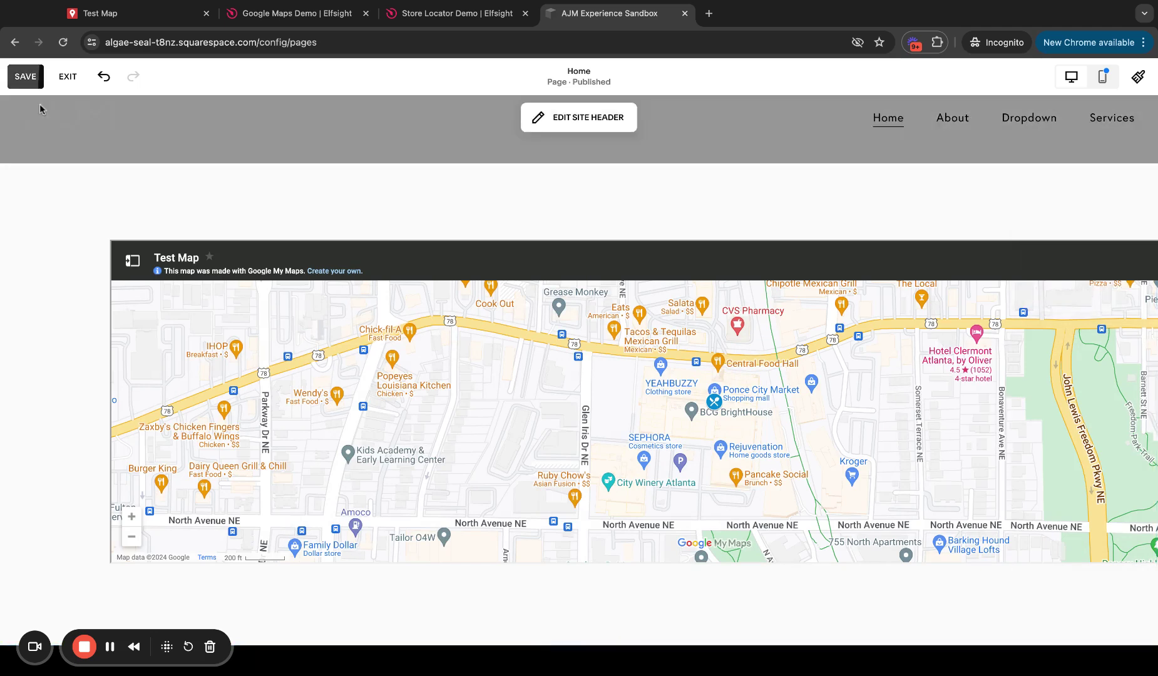